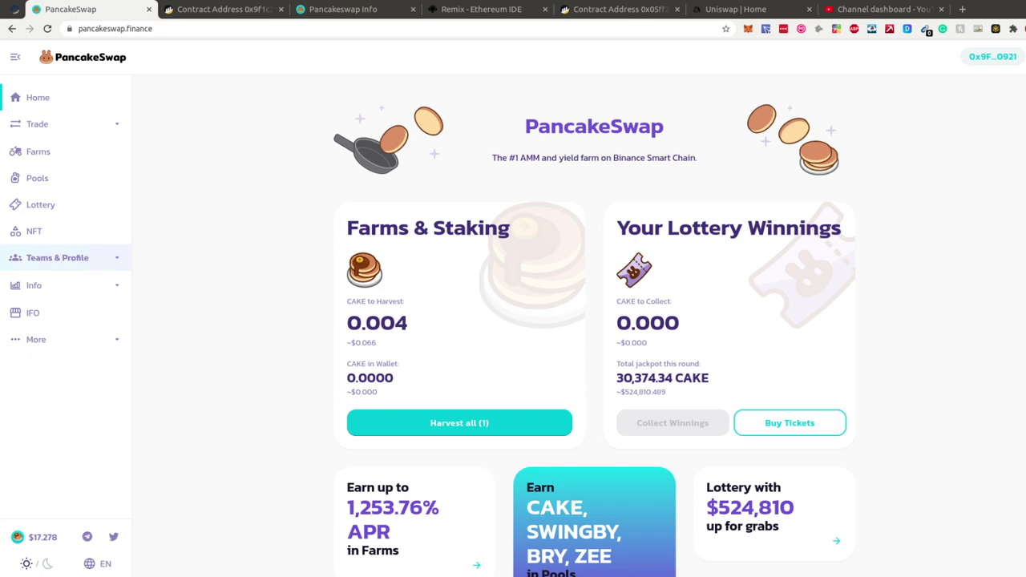
- Look through the channel's uploads in YouTube Studio for the video on creating your own Ethereum token
{"action": "left_click", "coordinate": [895, 10]}
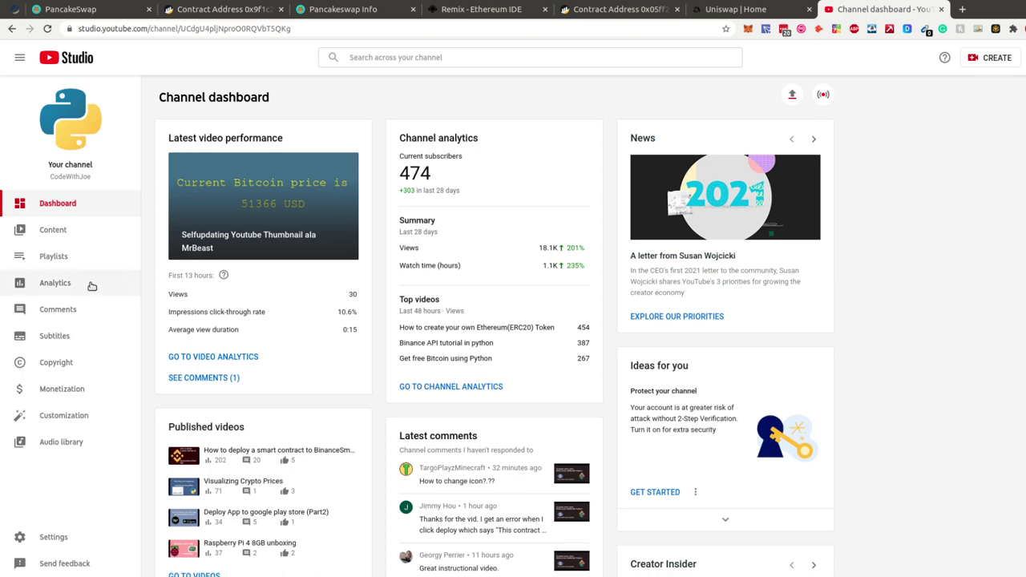
{"action": "left_click", "coordinate": [60, 232]}
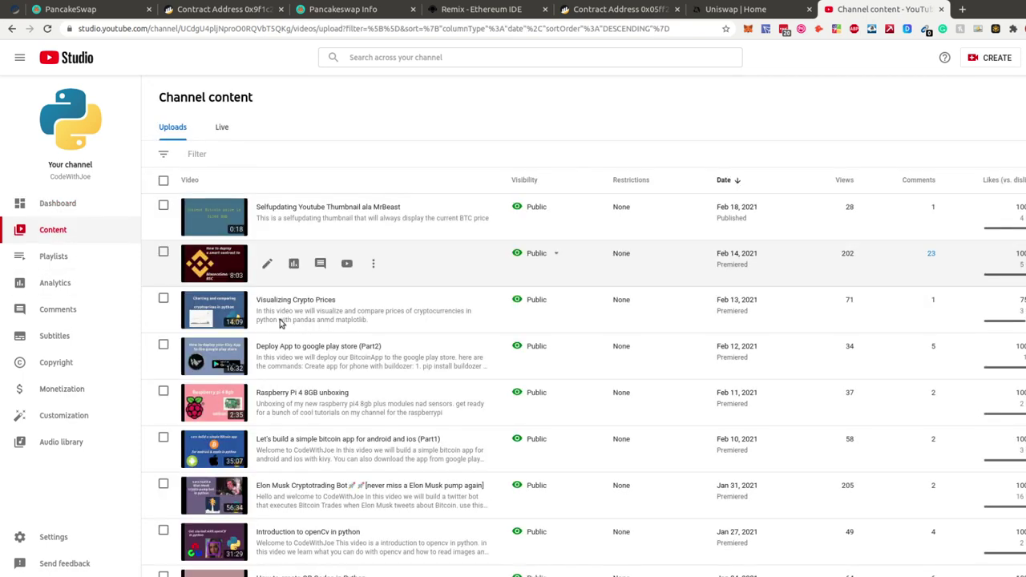
{"action": "scroll", "coordinate": [280, 322], "scroll_direction": "down", "scroll_amount": 12}
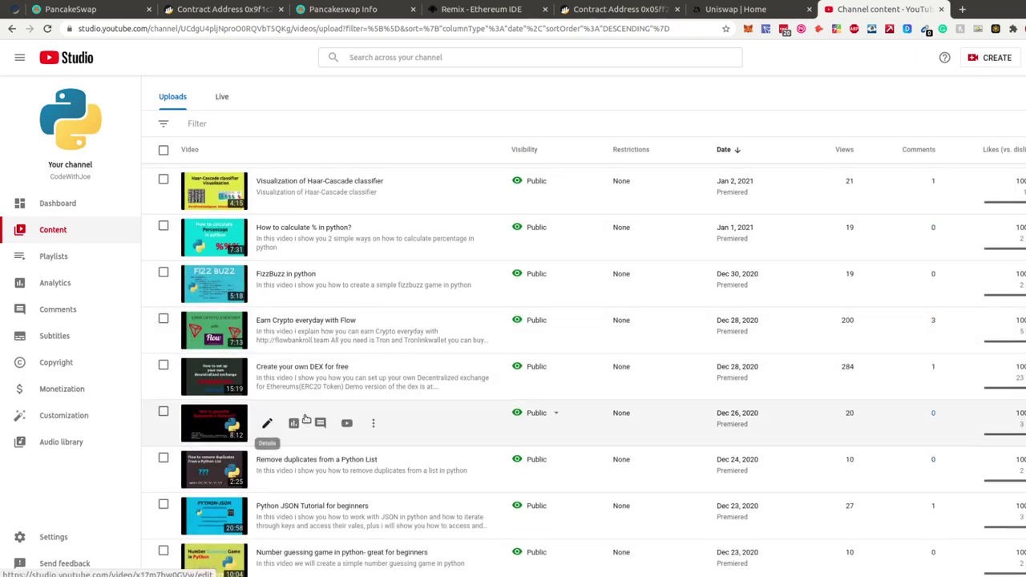
{"action": "scroll", "coordinate": [426, 421], "scroll_direction": "down", "scroll_amount": 3}
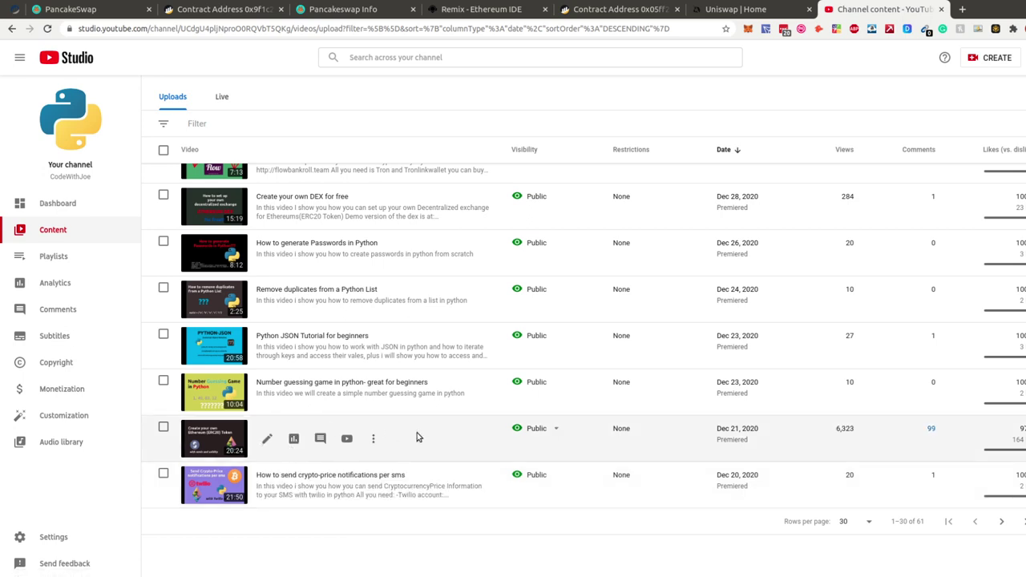
- Show the full erc201.sol contract code selected in Remix and check the newest uploads in YouTube Studio
{"action": "left_click", "coordinate": [476, 9]}
{"action": "key", "text": "ctrl+a"}
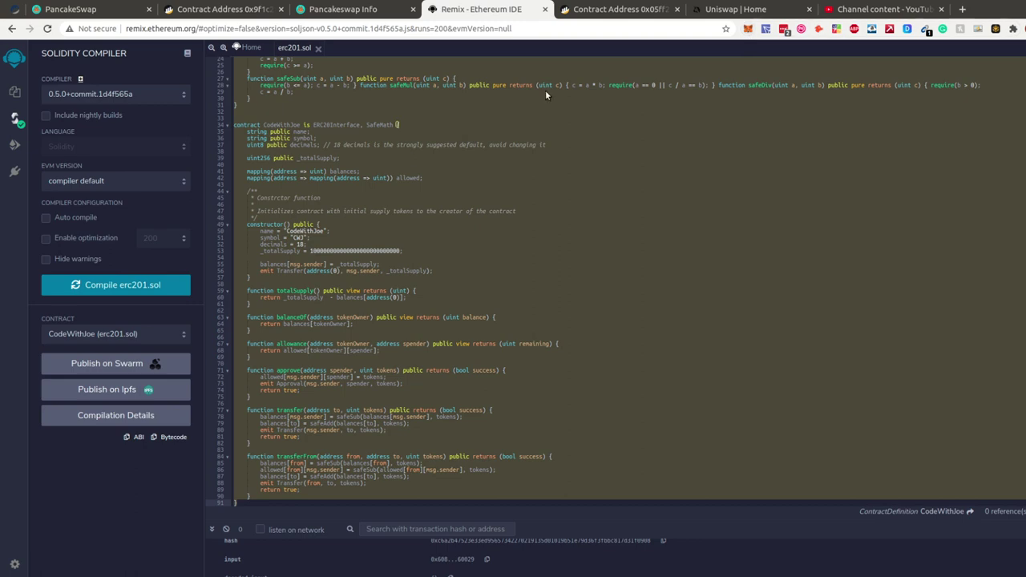
{"action": "left_click", "coordinate": [856, 9]}
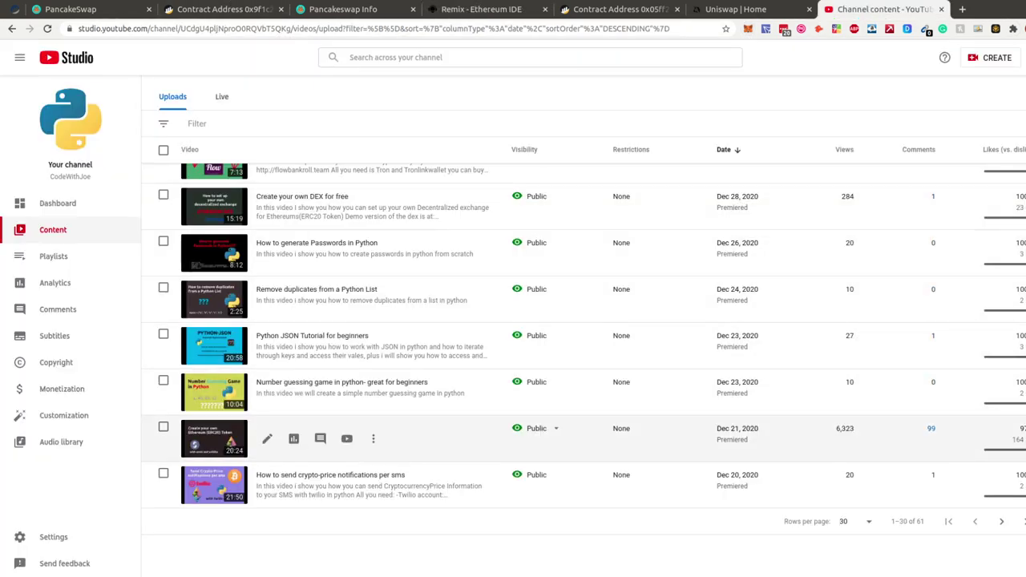
{"action": "scroll", "coordinate": [584, 357], "scroll_direction": "up", "scroll_amount": 4}
{"action": "scroll", "coordinate": [688, 222], "scroll_direction": "up", "scroll_amount": 5}
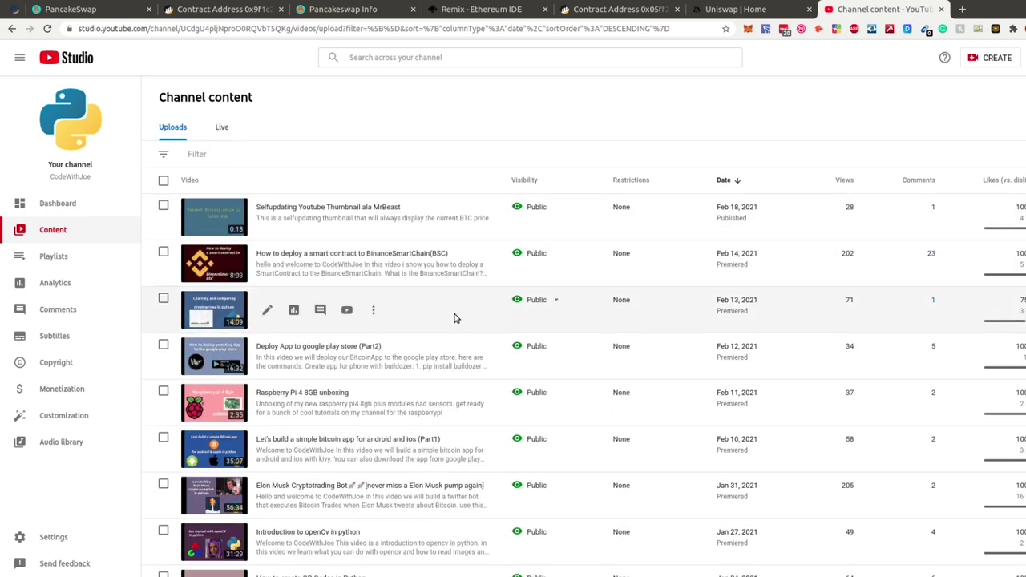
{"action": "left_click", "coordinate": [455, 11]}
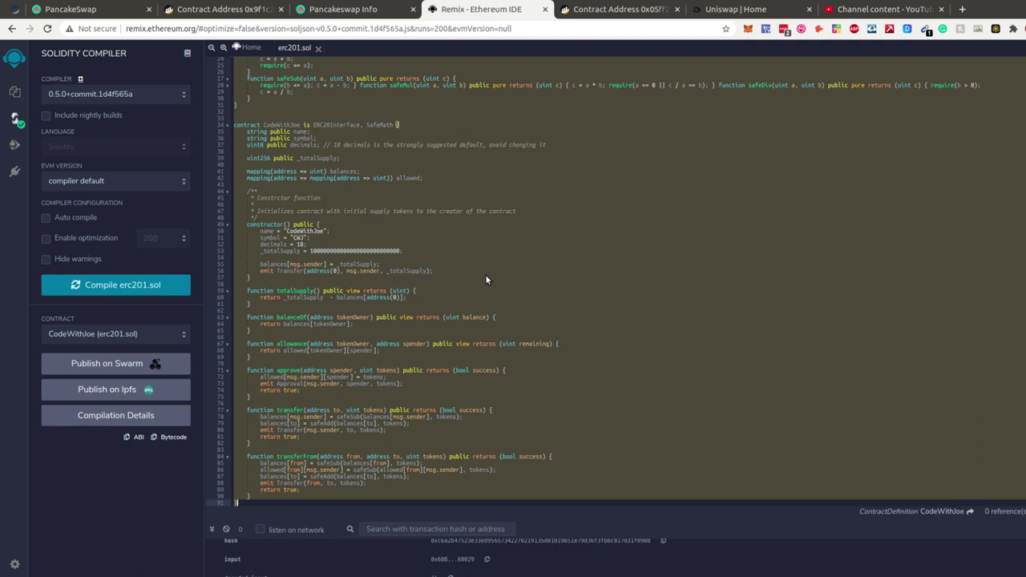
- Open CoinGecko in a new browser tab and view its cryptocurrency price ranking by market cap
{"action": "left_click", "coordinate": [963, 9]}
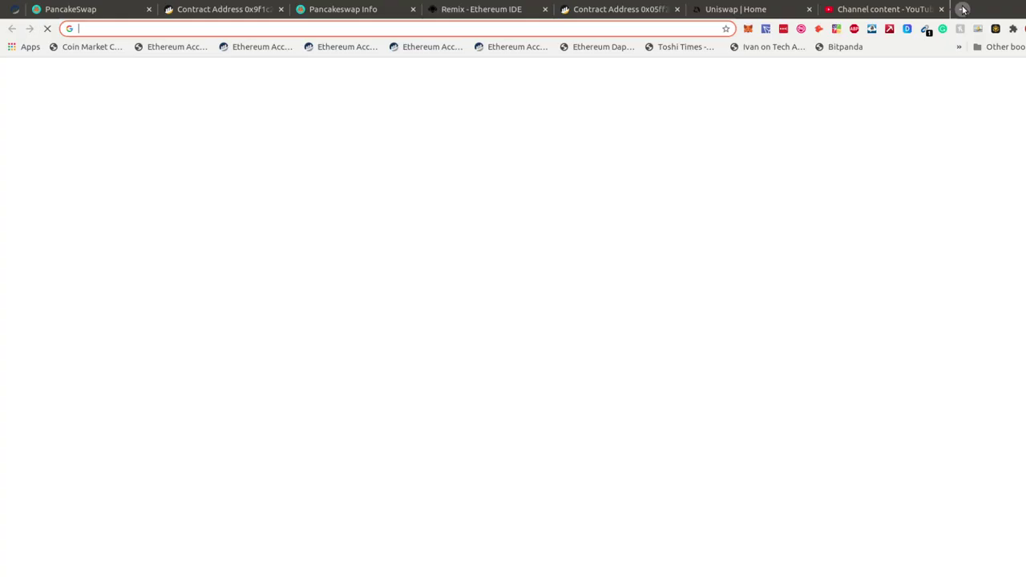
{"action": "type", "text": "coingec"}
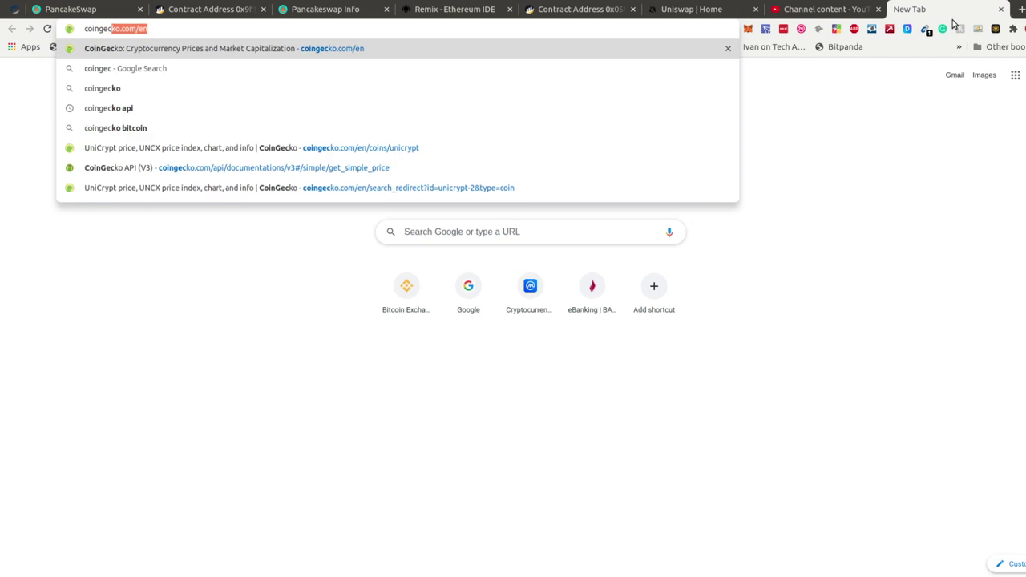
{"action": "key", "text": "Return"}
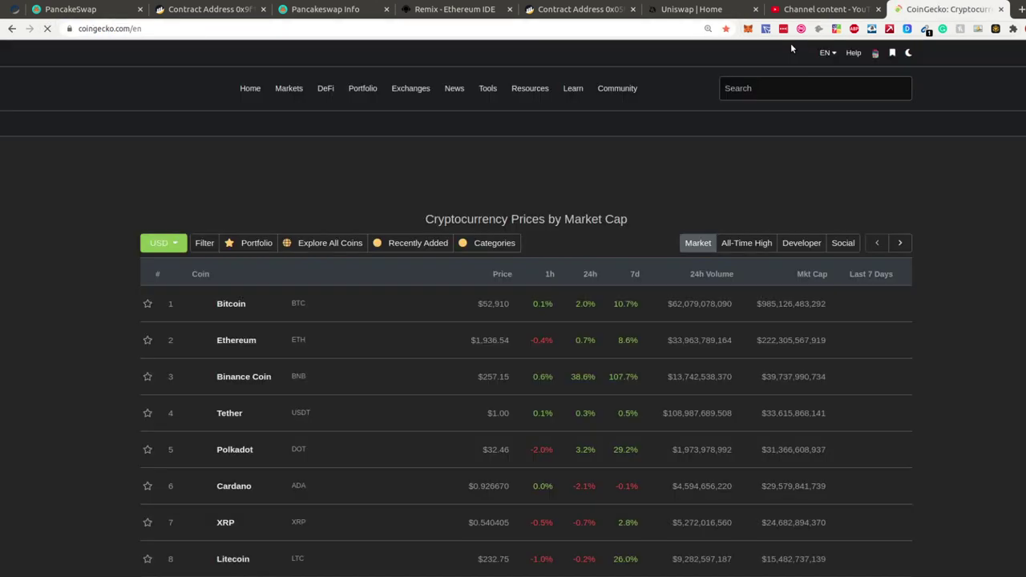
{"action": "scroll", "coordinate": [122, 275], "scroll_direction": "down", "scroll_amount": 3}
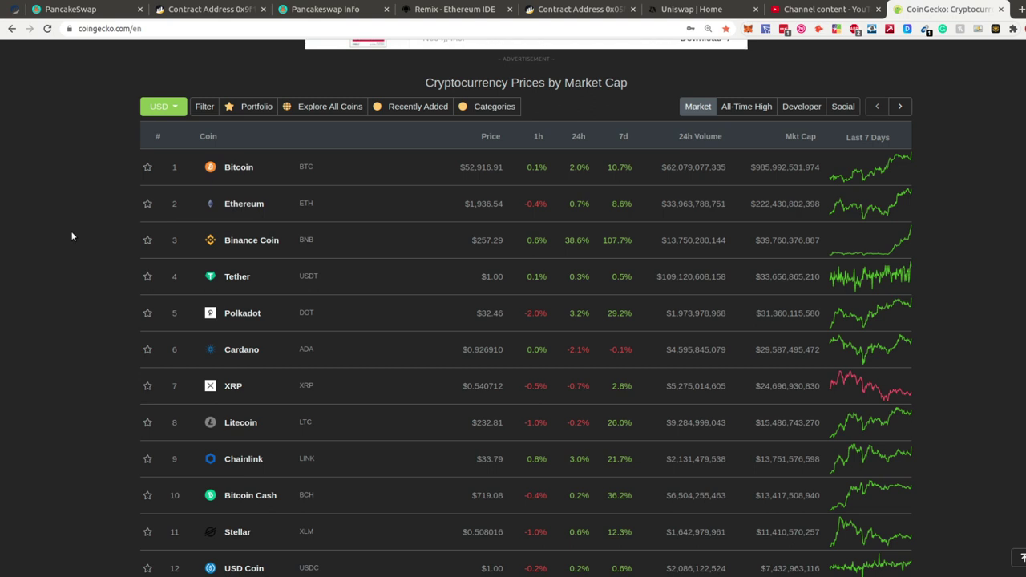
- Return to the token contract code in Remix, and check the smart contract video in YouTube Studio's uploads list
{"action": "left_click", "coordinate": [447, 11]}
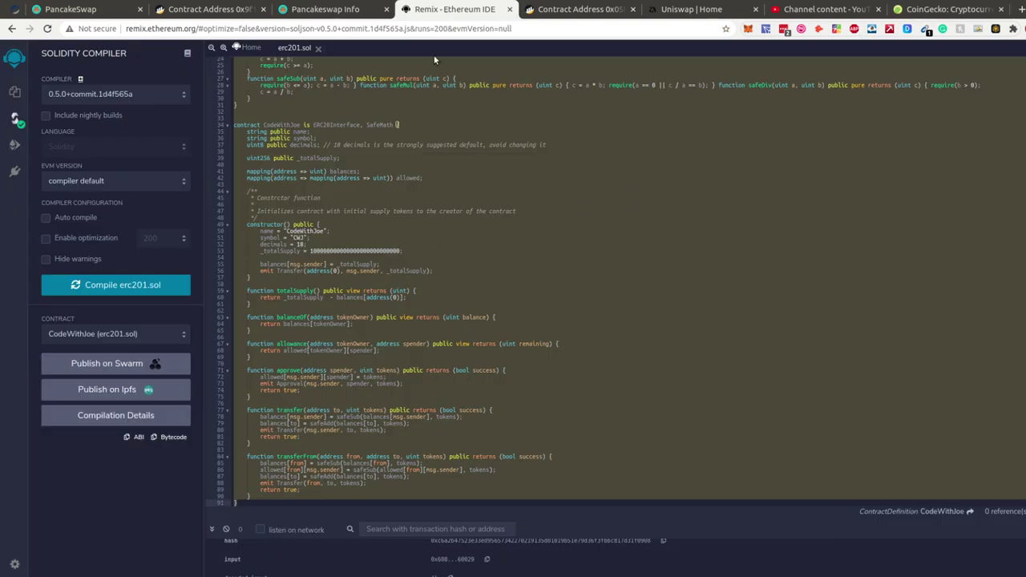
{"action": "scroll", "coordinate": [503, 142], "scroll_direction": "up", "scroll_amount": 3}
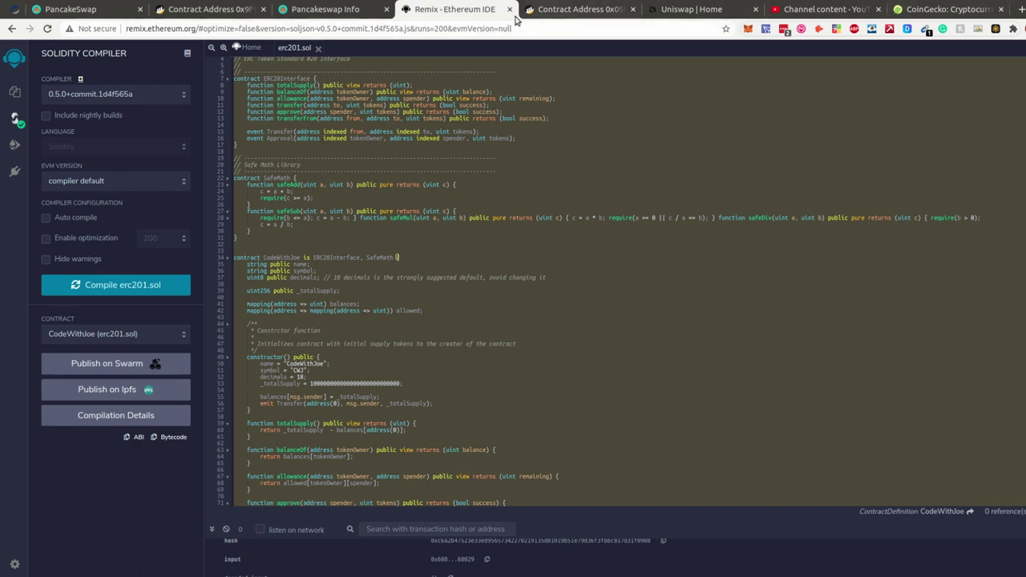
{"action": "left_click", "coordinate": [809, 9]}
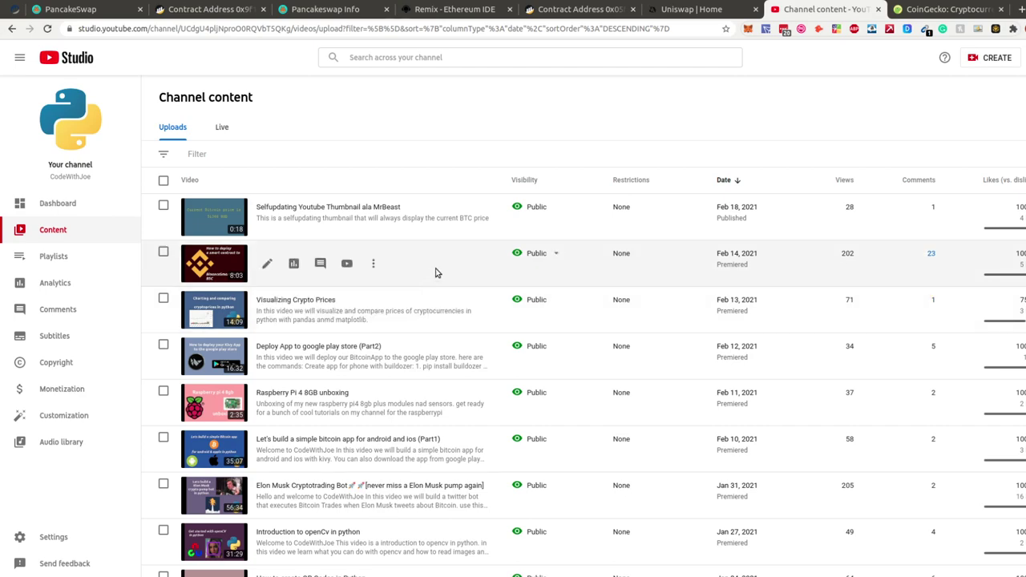
- Compare Binance Coin with the other leading coins in CoinGecko's market cap ranking
{"action": "left_click", "coordinate": [922, 11]}
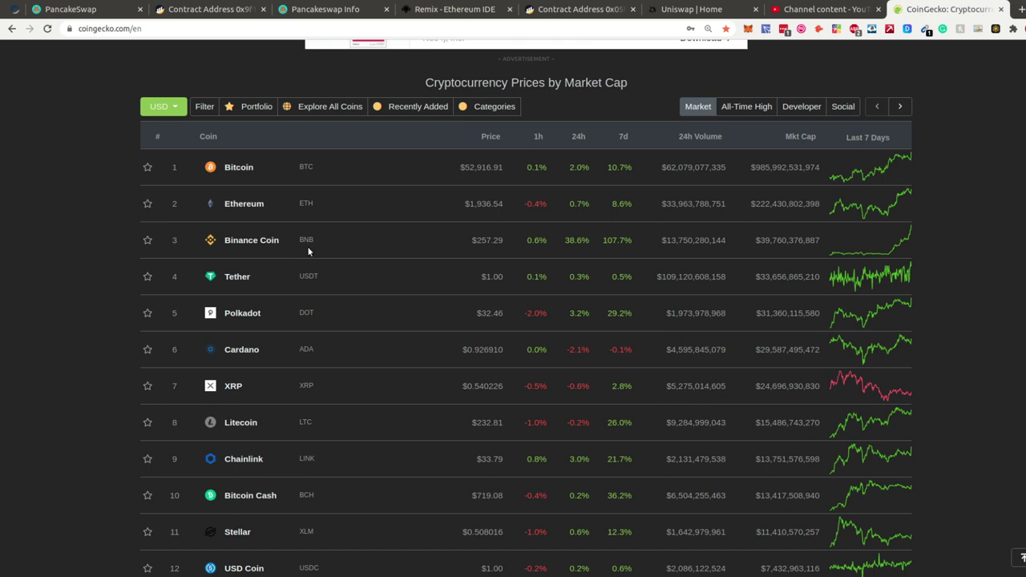
{"action": "scroll", "coordinate": [278, 265], "scroll_direction": "down", "scroll_amount": 3}
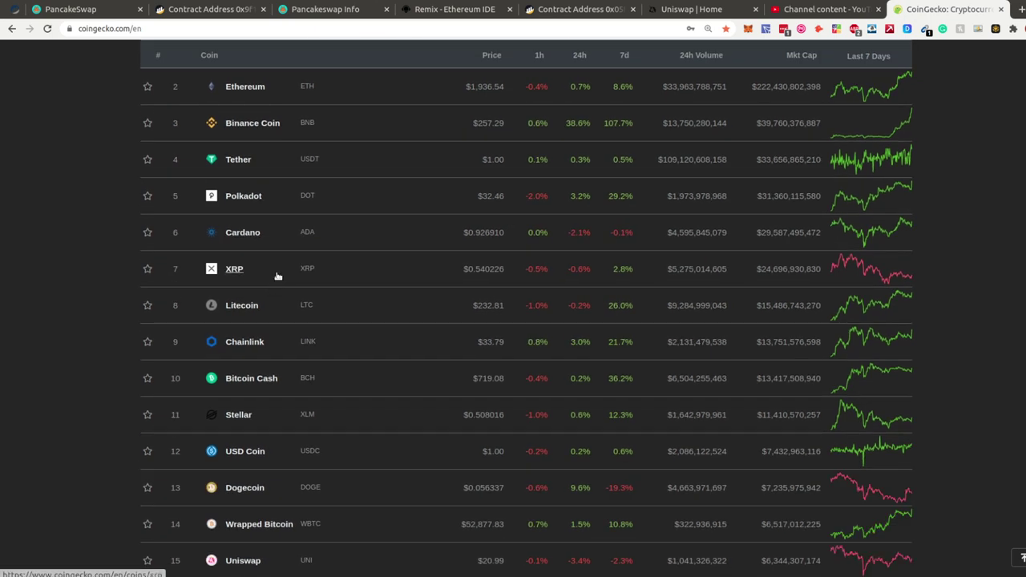
{"action": "scroll", "coordinate": [275, 273], "scroll_direction": "up", "scroll_amount": 5}
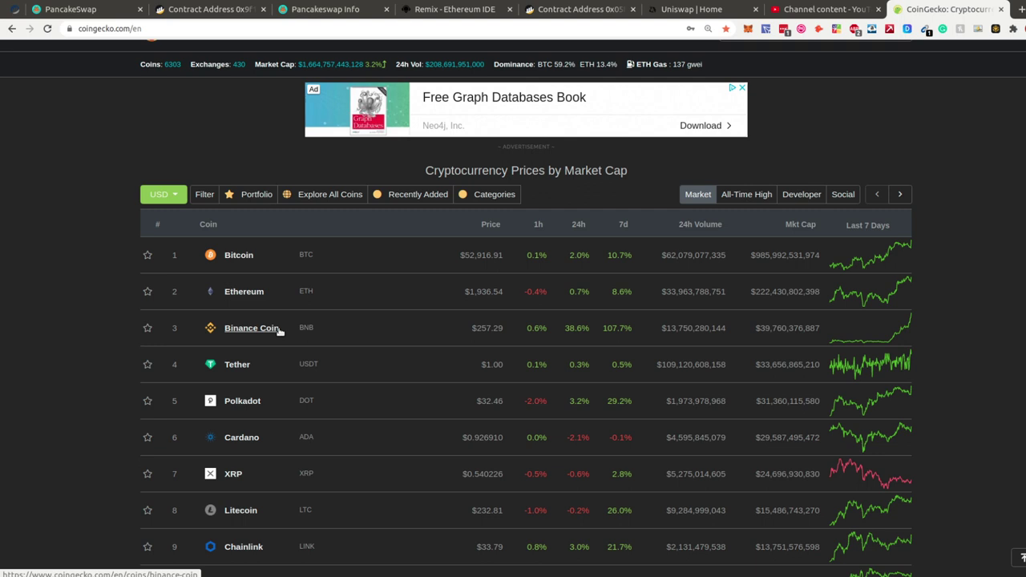
- View the Uniswap and PancakeSwap home pages, and look up the PancakeSwap (CAKE) coin on CoinGecko
{"action": "left_click", "coordinate": [670, 10]}
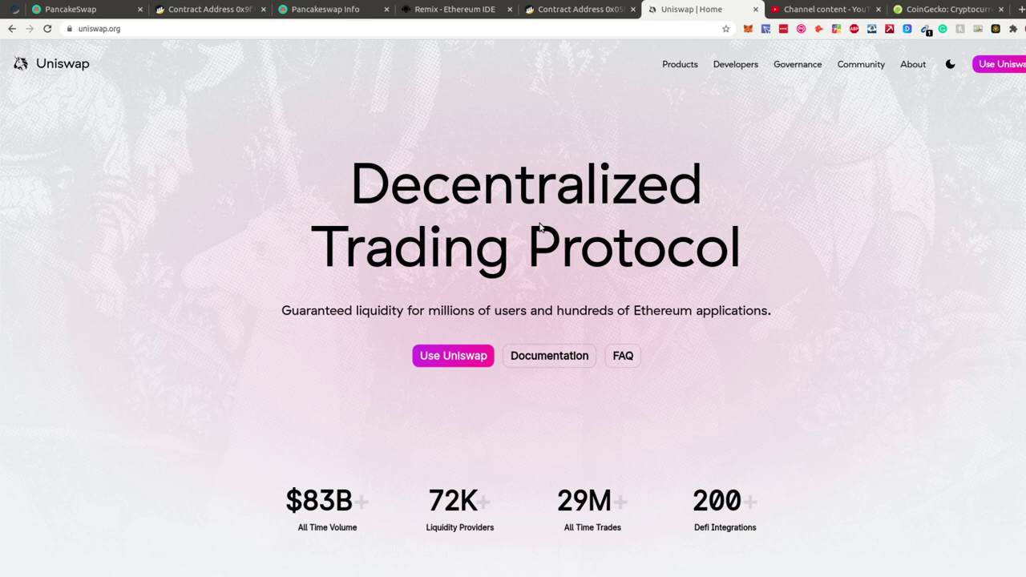
{"action": "left_click", "coordinate": [108, 15]}
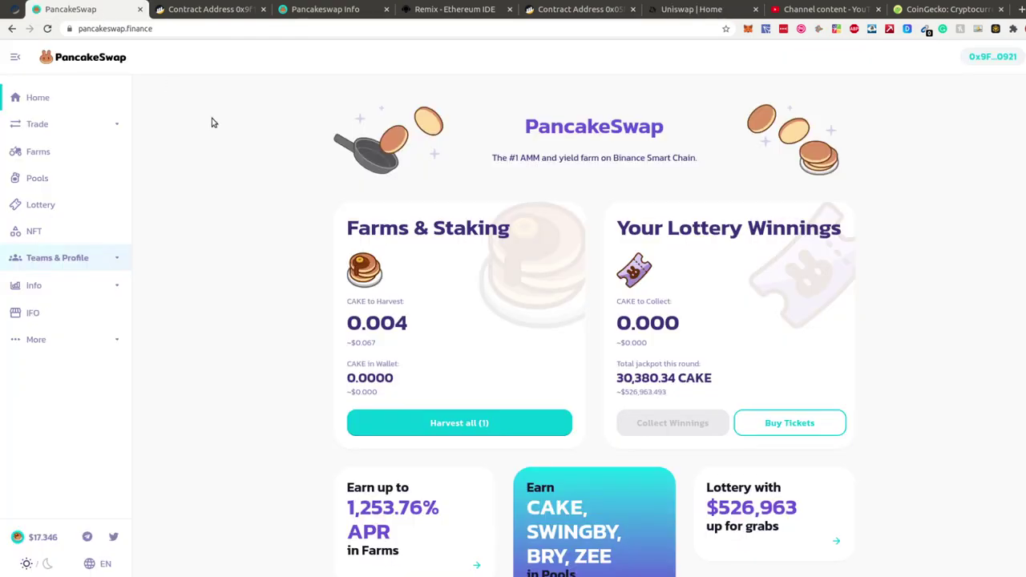
{"action": "left_click", "coordinate": [940, 12]}
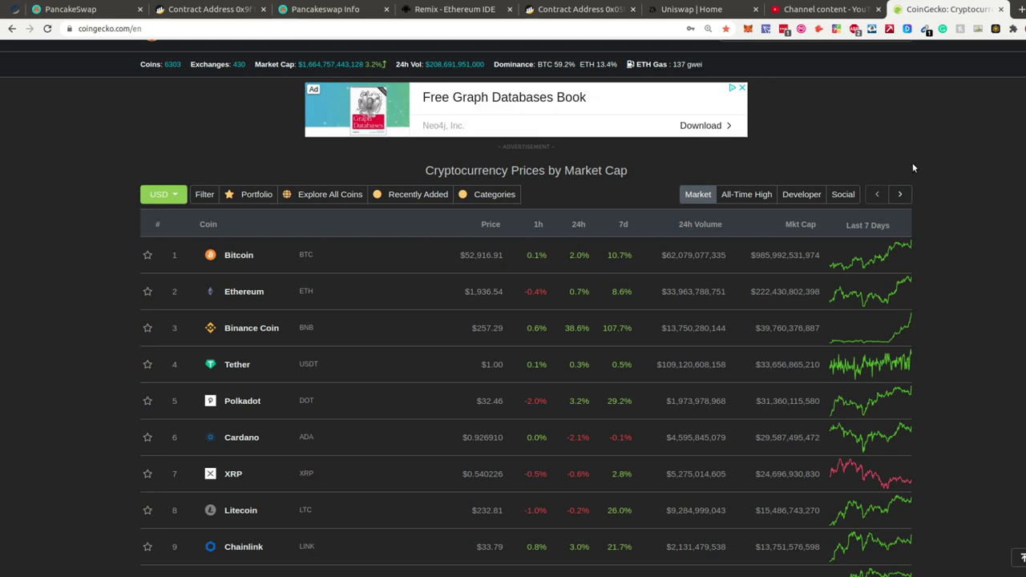
{"action": "scroll", "coordinate": [855, 156], "scroll_direction": "up", "scroll_amount": 2}
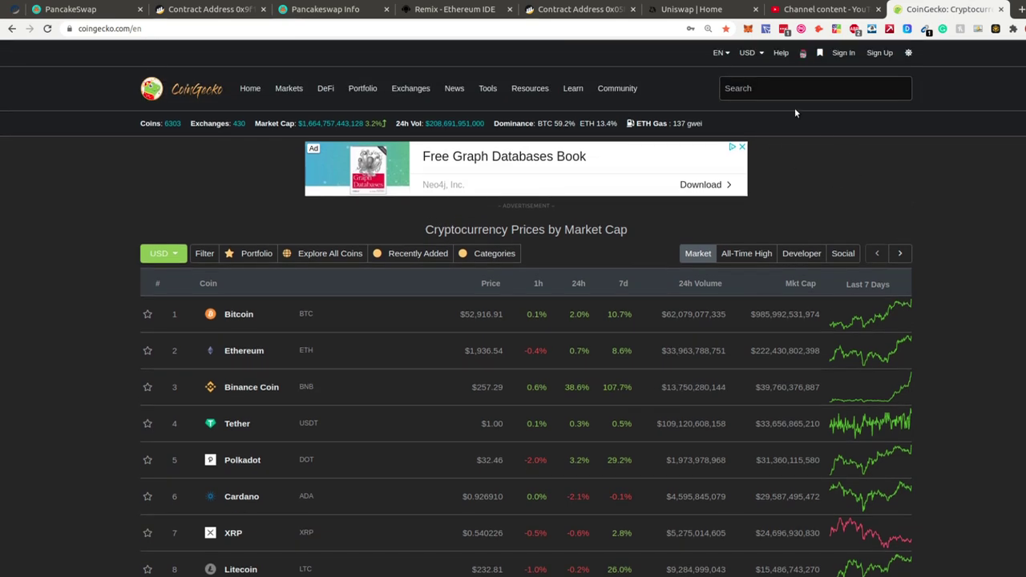
{"action": "left_click", "coordinate": [782, 90]}
{"action": "type", "text": "pancvake"}
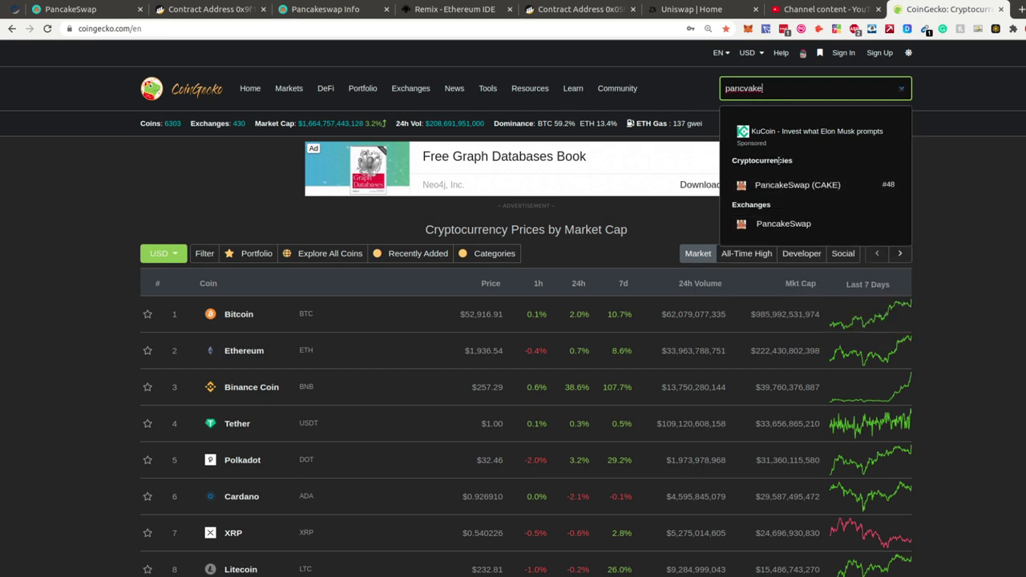
{"action": "left_click", "coordinate": [792, 187]}
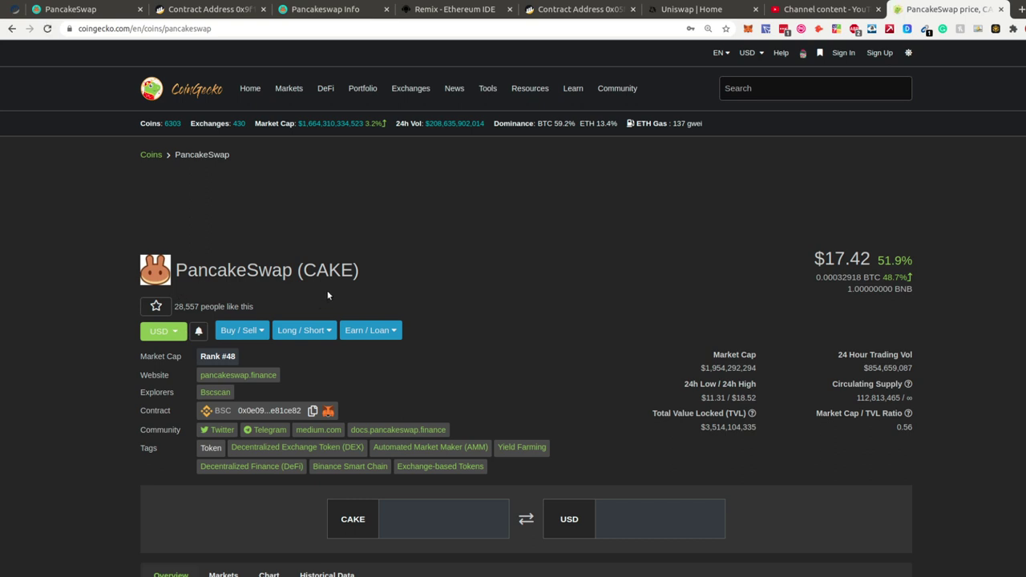
- Look up the Uniswap (UNI) coin on CoinGecko and view its market data
{"action": "left_click", "coordinate": [752, 93]}
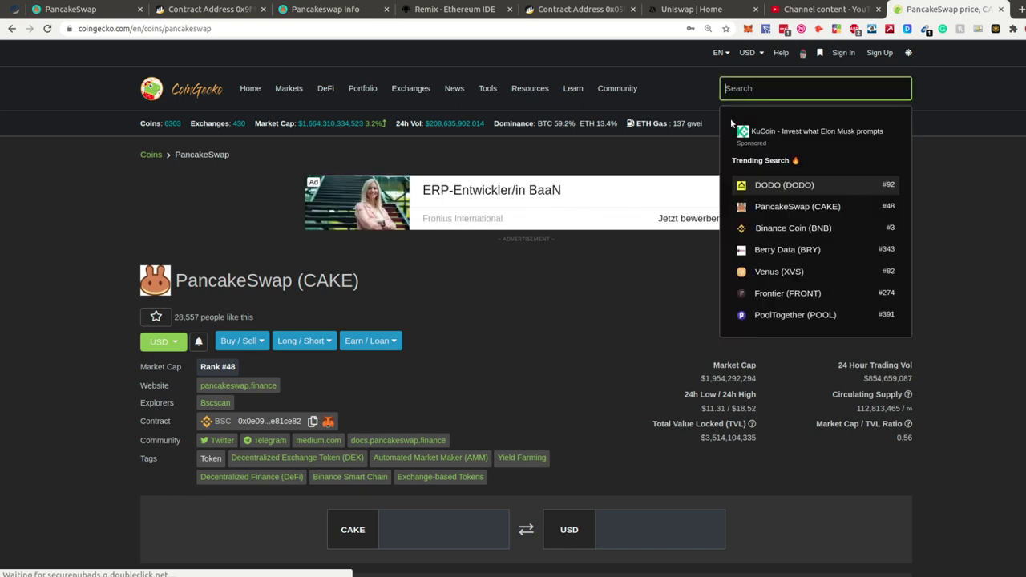
{"action": "type", "text": "uniswap"}
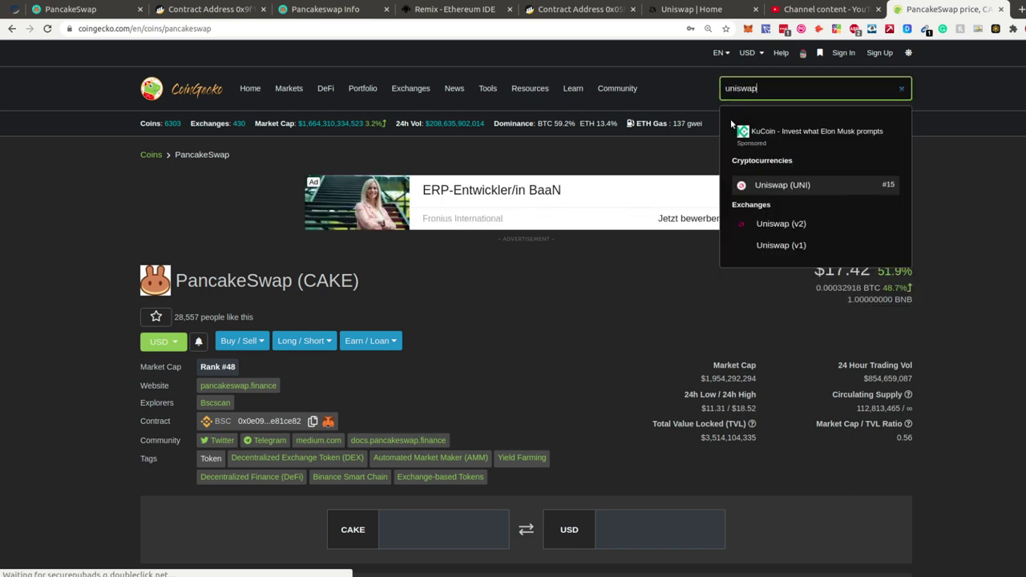
{"action": "left_click", "coordinate": [779, 189]}
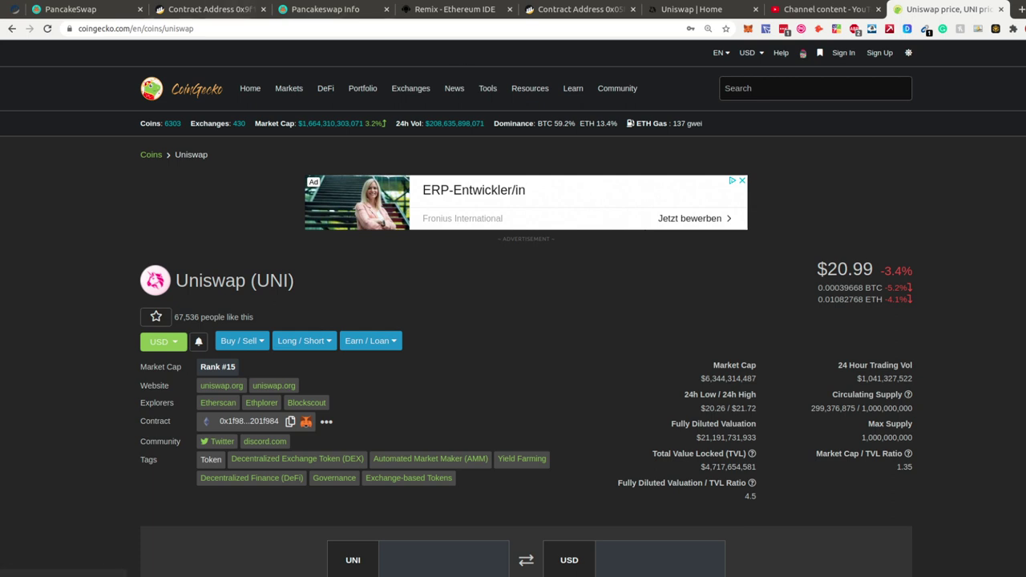
- Switch to Remix, clear the code selection and review erc201.sol from the ERC20 interface through the CodeWithJoe contract's functions
{"action": "left_click", "coordinate": [476, 11]}
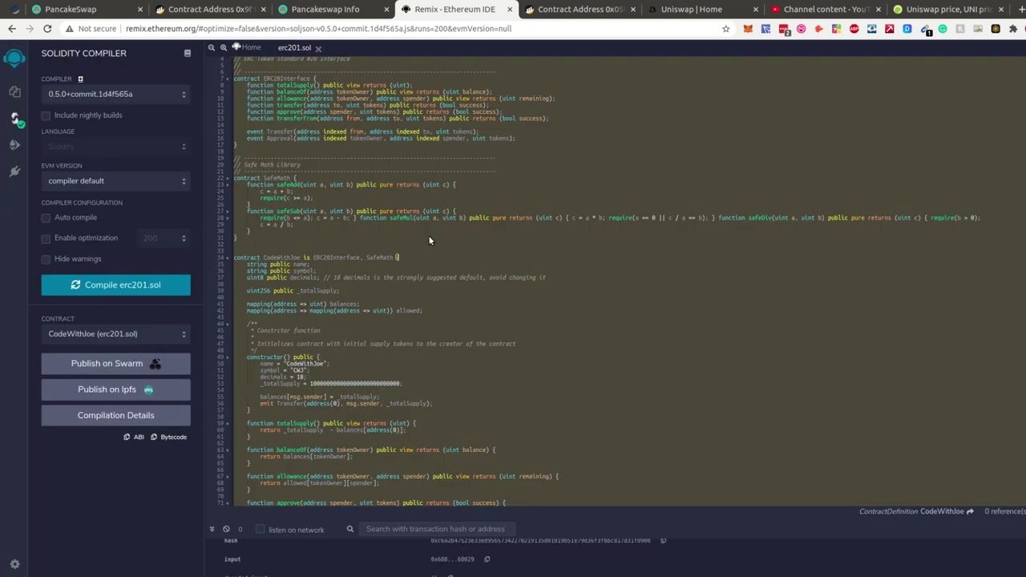
{"action": "left_click", "coordinate": [430, 236]}
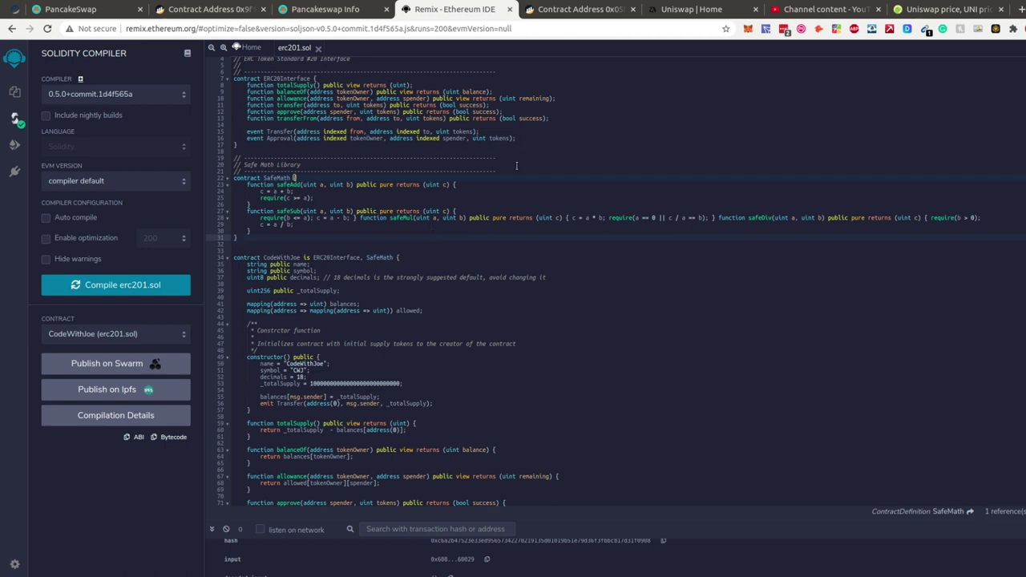
{"action": "scroll", "coordinate": [453, 215], "scroll_direction": "up", "scroll_amount": 1}
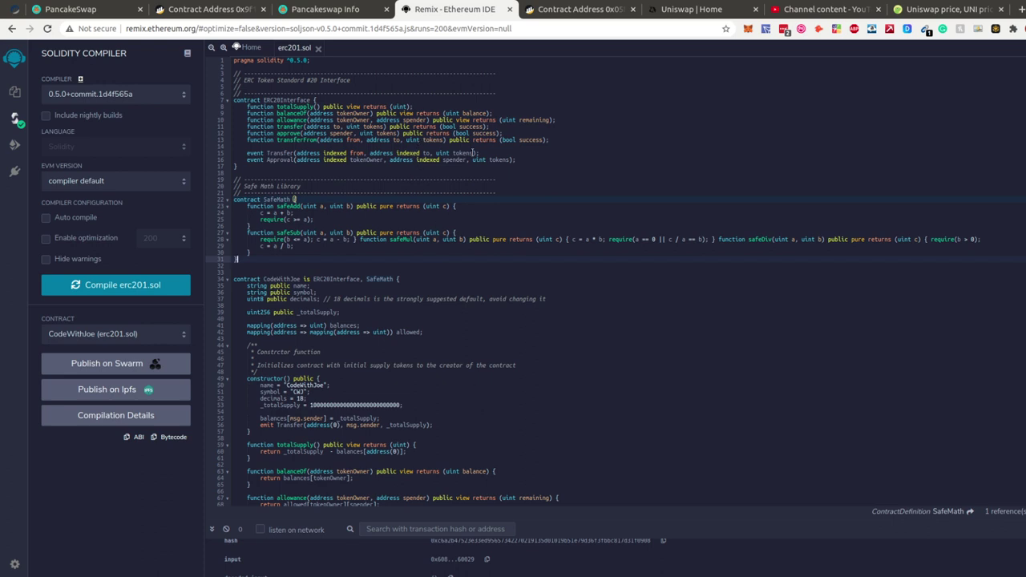
{"action": "scroll", "coordinate": [457, 216], "scroll_direction": "down", "scroll_amount": 5}
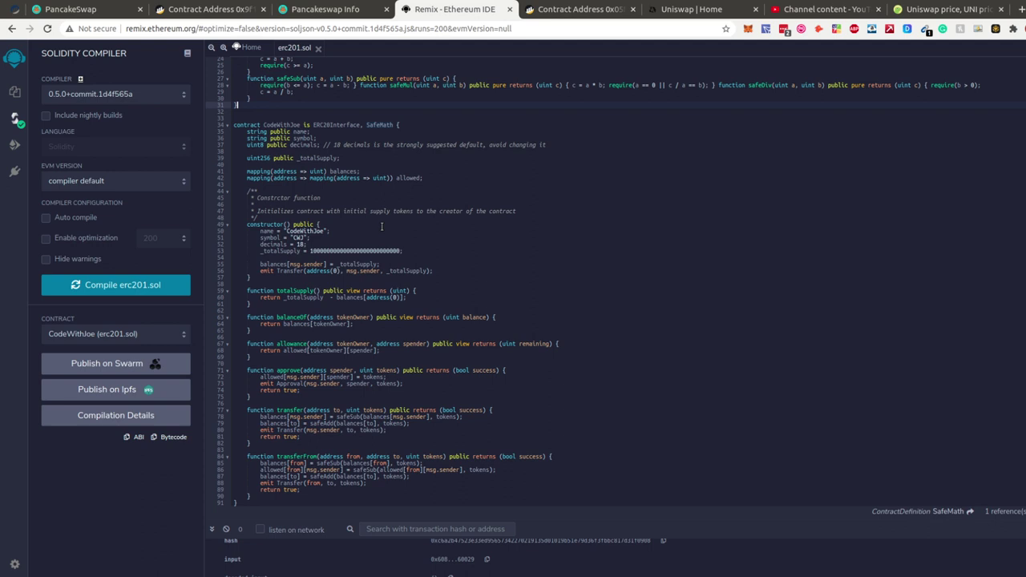
{"action": "scroll", "coordinate": [578, 233], "scroll_direction": "up", "scroll_amount": 4}
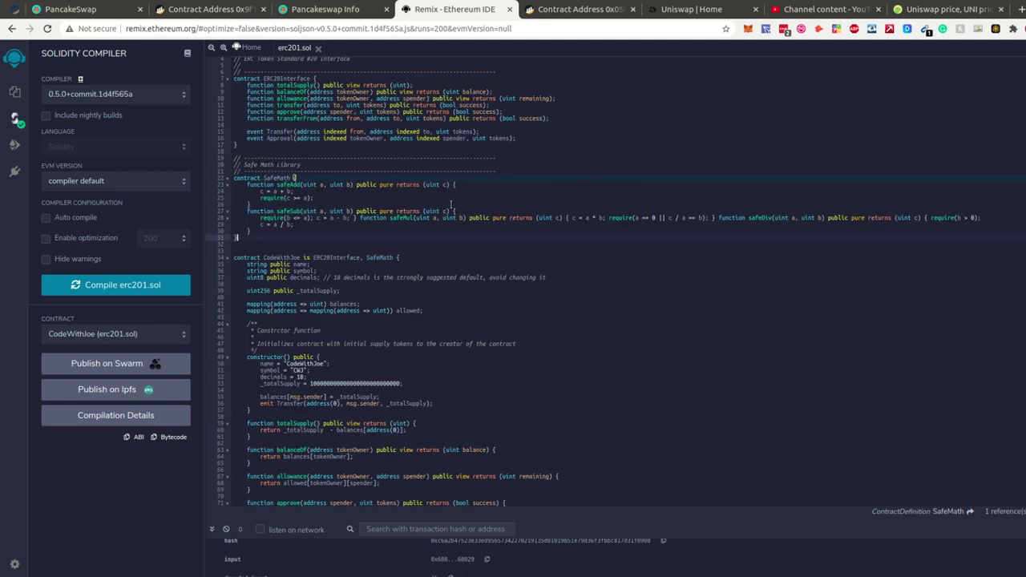
{"action": "scroll", "coordinate": [543, 227], "scroll_direction": "down", "scroll_amount": 4}
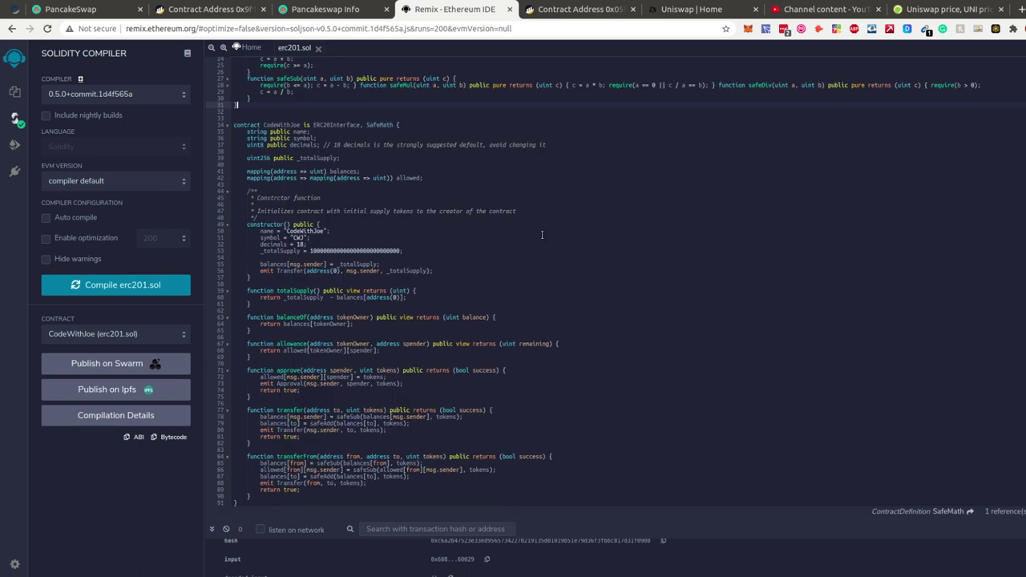
- Copy the CodeWithJoe deployment's transaction hash in Remix and look it up on BscScan
{"action": "left_click", "coordinate": [664, 542]}
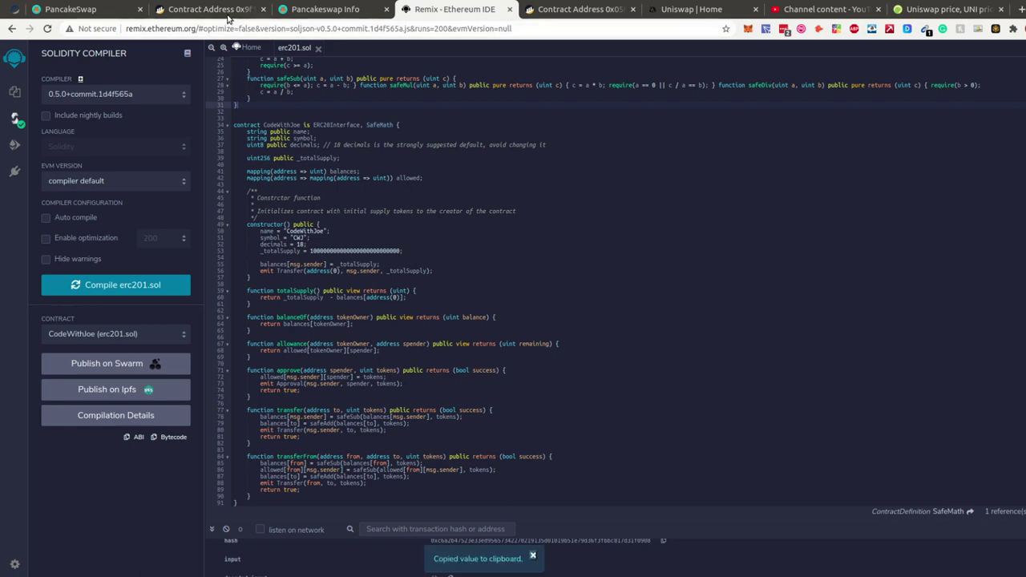
{"action": "left_click", "coordinate": [633, 9]}
{"action": "left_click", "coordinate": [229, 9]}
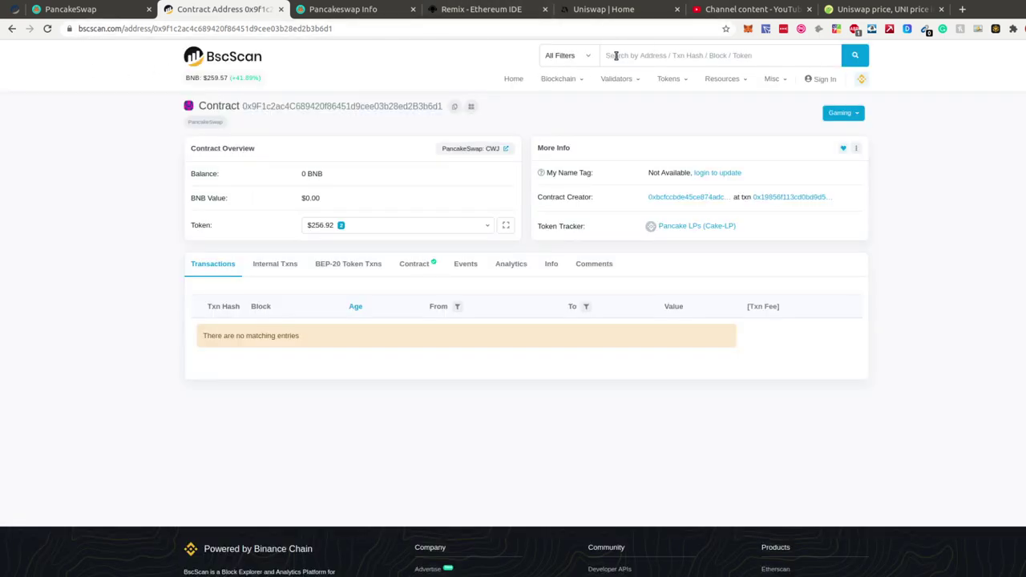
{"action": "left_click", "coordinate": [616, 55]}
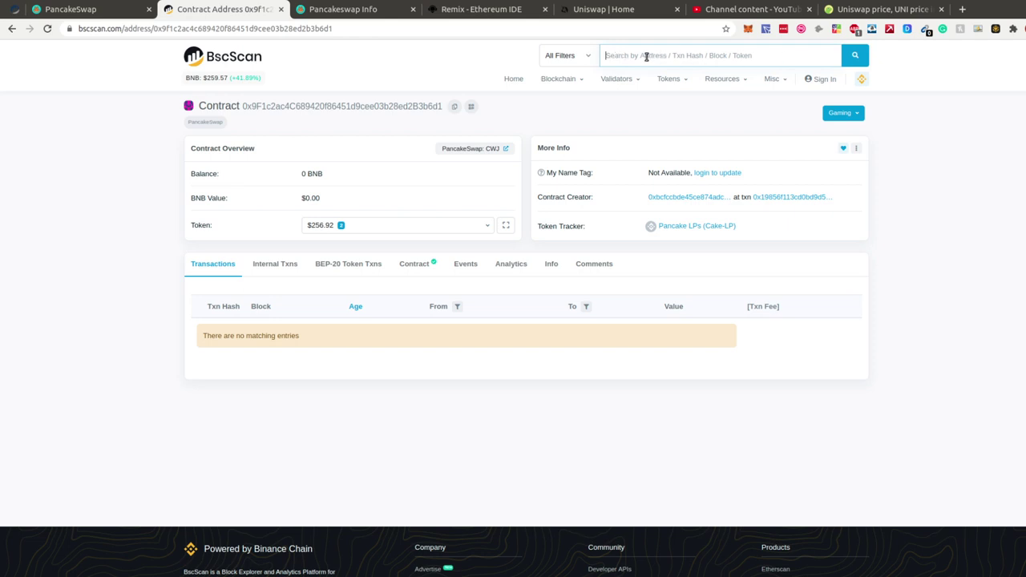
{"action": "key", "text": "ctrl+v"}
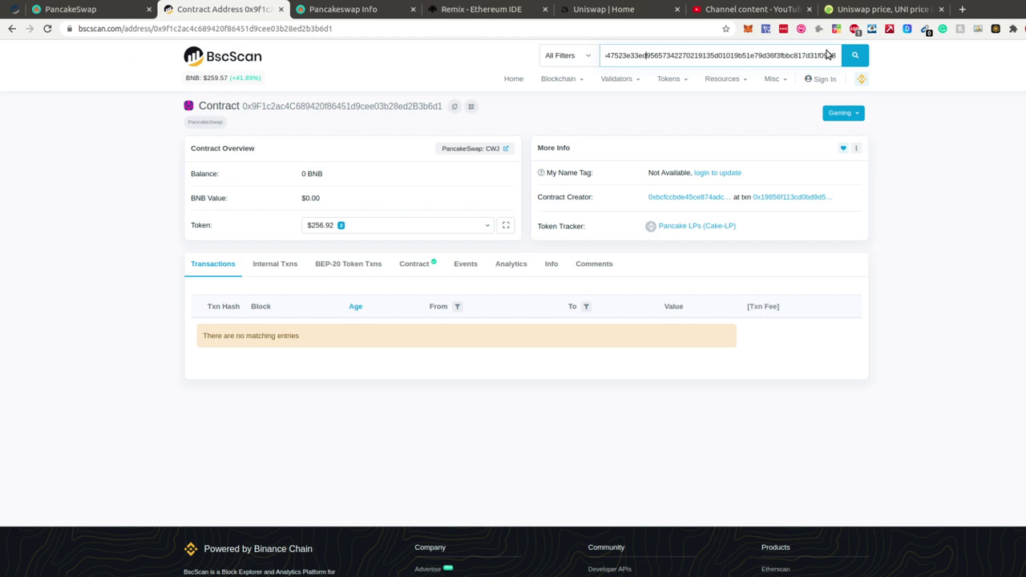
{"action": "key", "text": "ctrl+a"}
{"action": "key", "text": "BackSpace"}
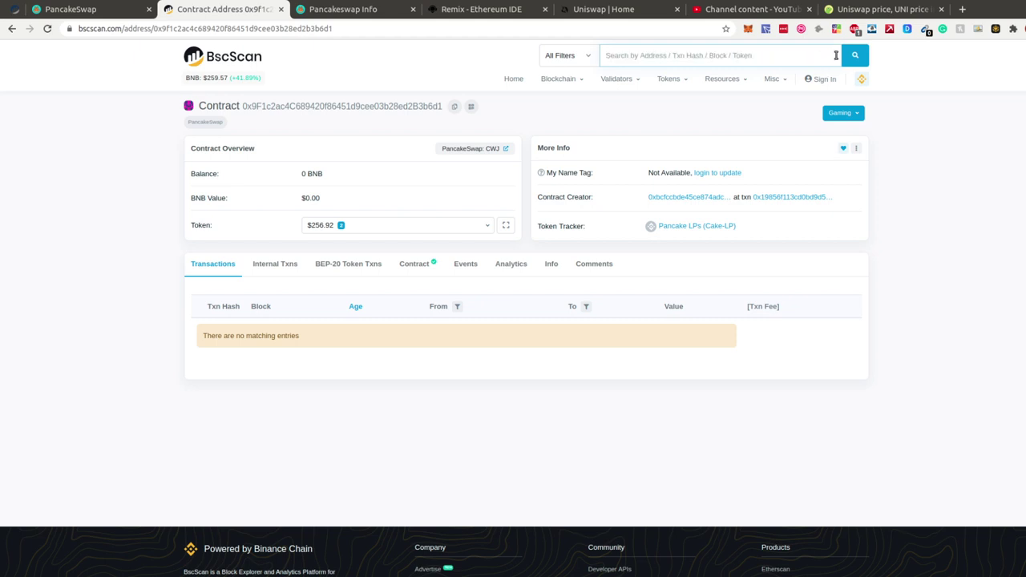
{"action": "key", "text": "ctrl+v"}
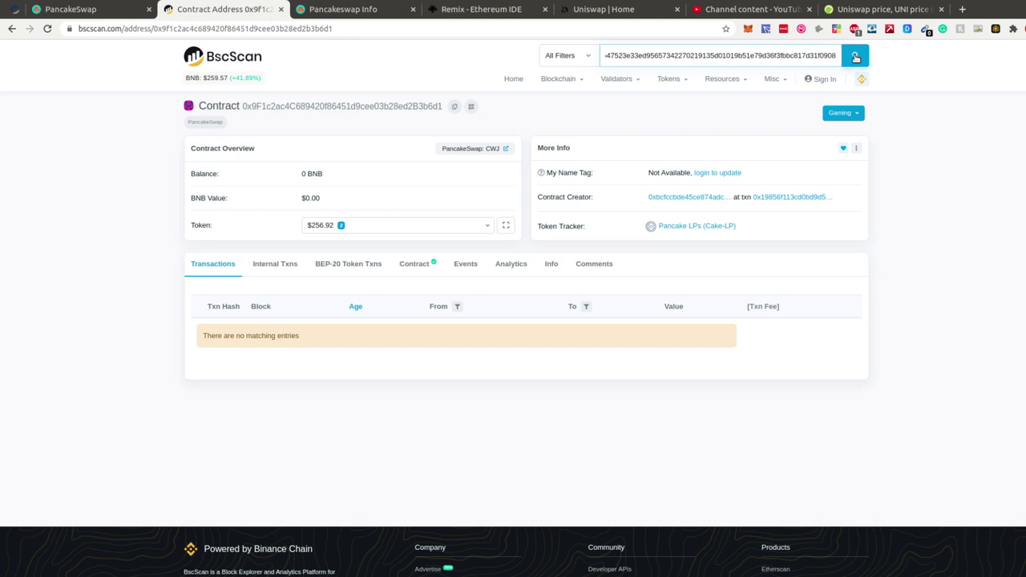
{"action": "left_click", "coordinate": [855, 56]}
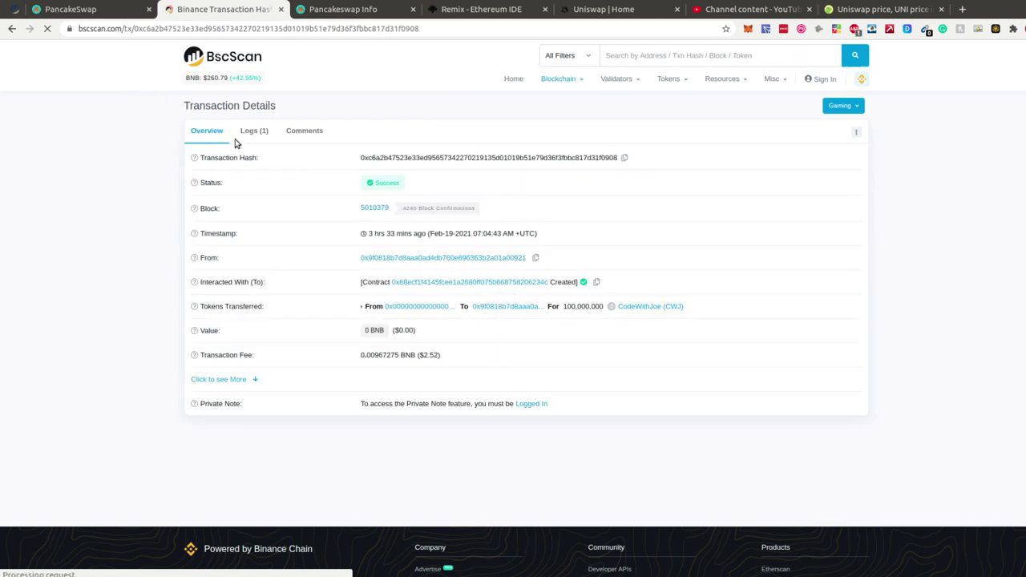
- Open the contract created by this transaction and show its verified contract code
{"action": "left_click", "coordinate": [429, 285]}
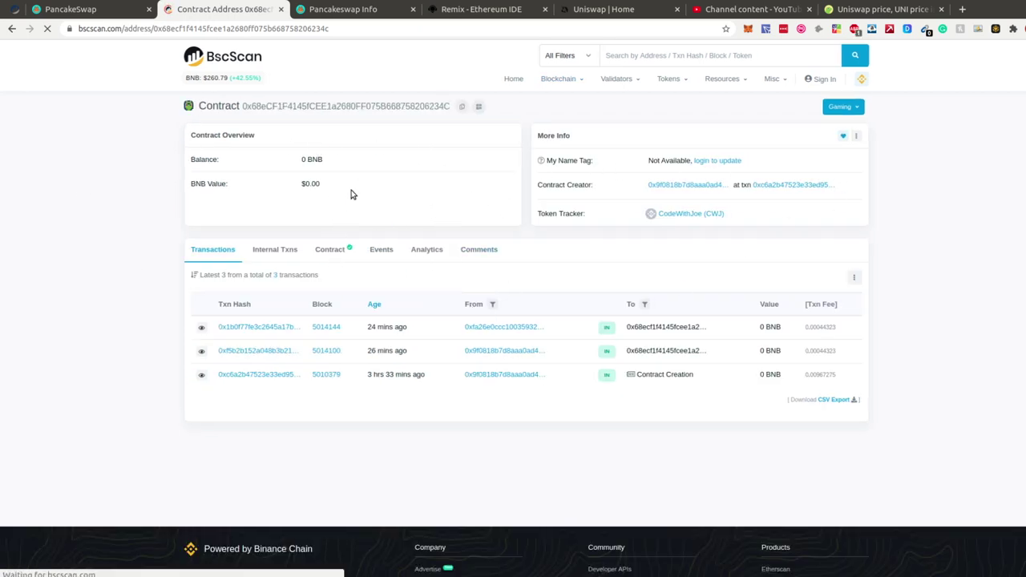
{"action": "left_click", "coordinate": [340, 254]}
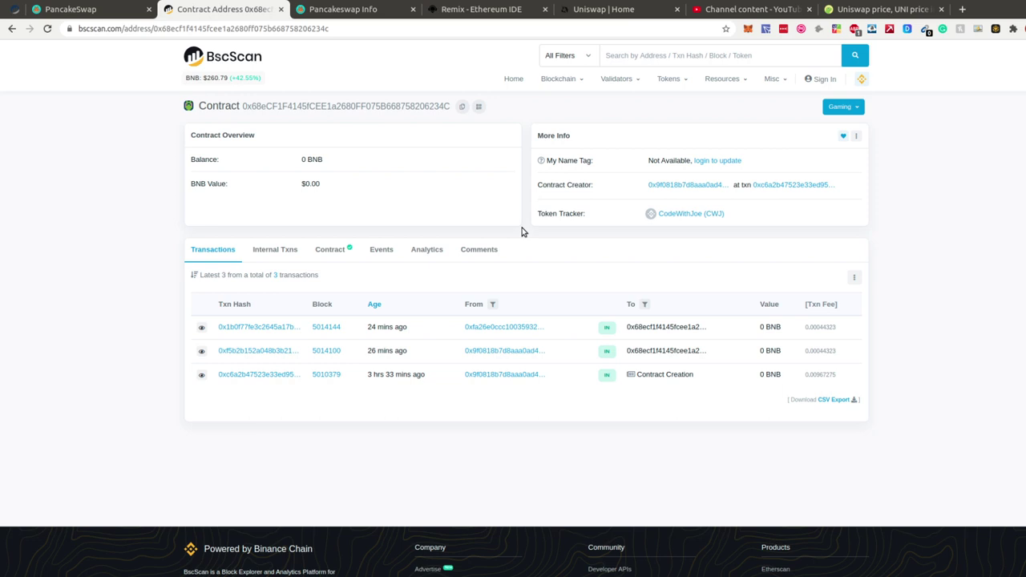
{"action": "left_click", "coordinate": [332, 252]}
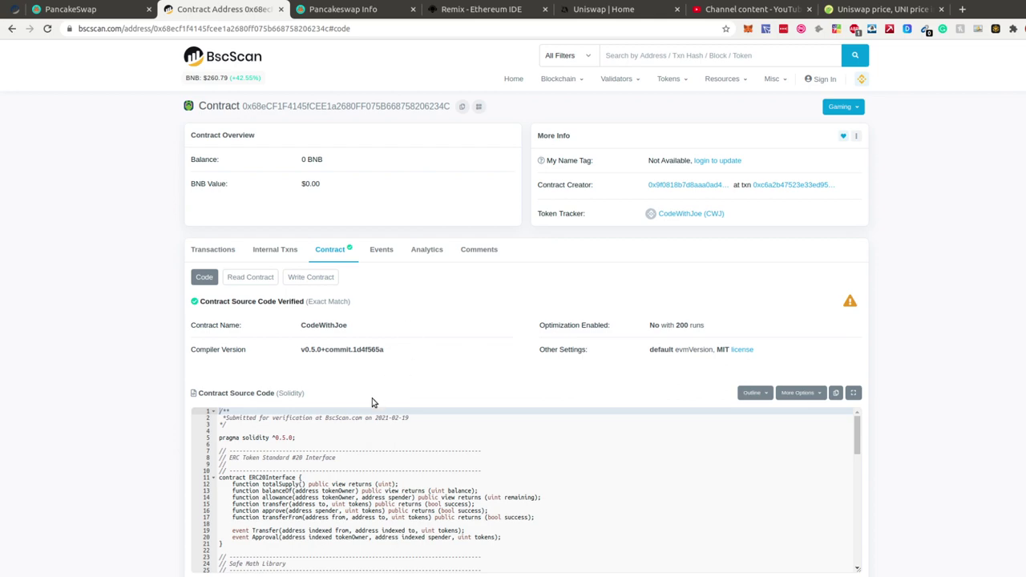
- Review the verified CodeWithJoe source code from the ERC20 interface through the transferFrom function
{"action": "scroll", "coordinate": [373, 401], "scroll_direction": "down", "scroll_amount": 3}
{"action": "scroll", "coordinate": [417, 353], "scroll_direction": "up", "scroll_amount": 3}
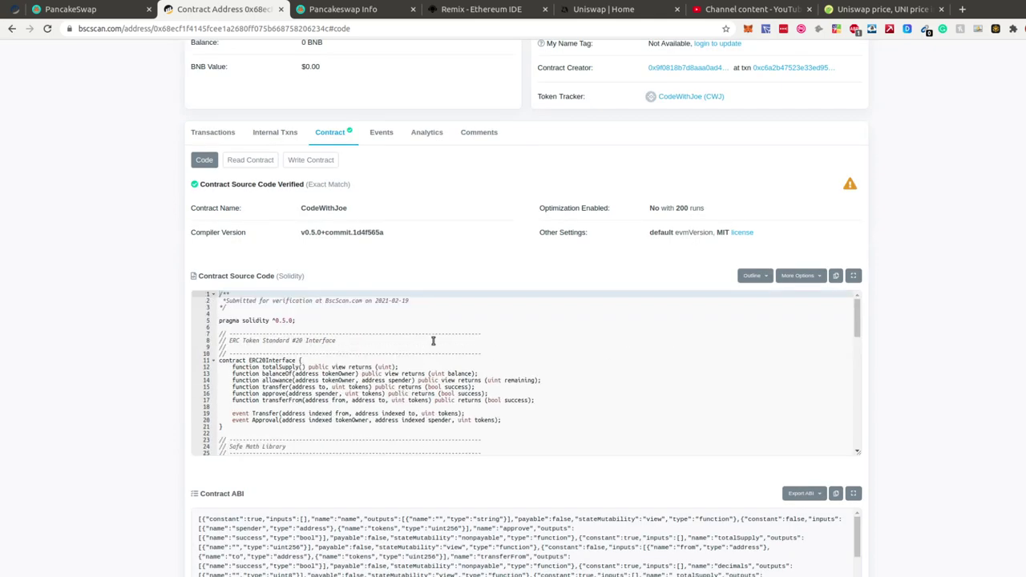
{"action": "scroll", "coordinate": [449, 401], "scroll_direction": "down", "scroll_amount": 2}
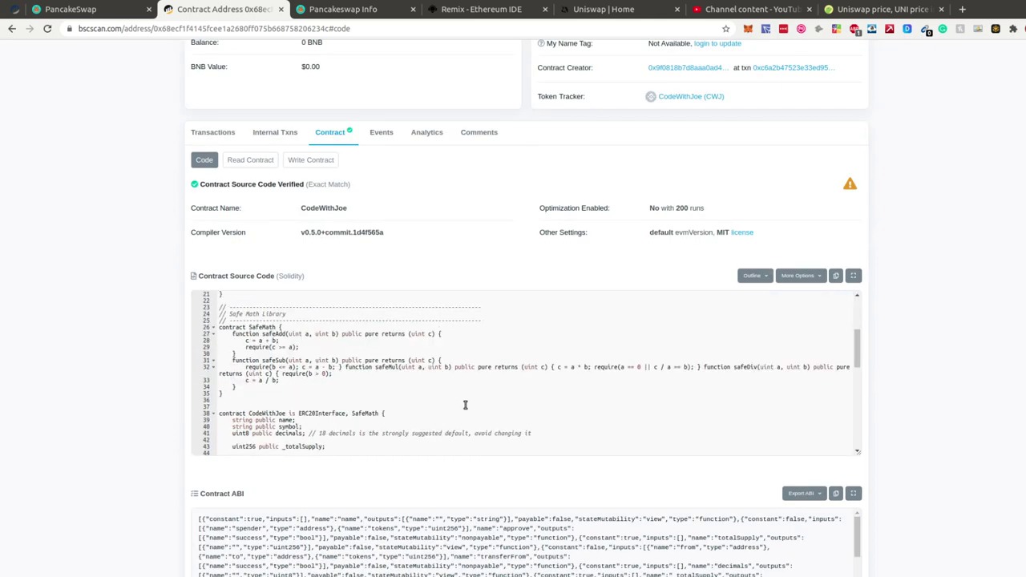
{"action": "scroll", "coordinate": [461, 393], "scroll_direction": "down", "scroll_amount": 5}
{"action": "scroll", "coordinate": [442, 376], "scroll_direction": "down", "scroll_amount": 2}
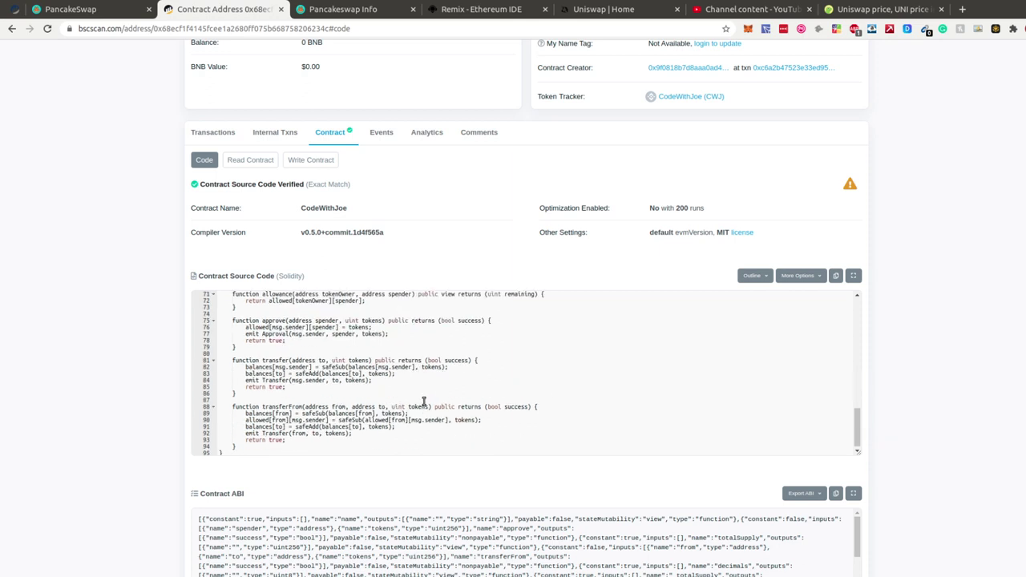
{"action": "scroll", "coordinate": [417, 393], "scroll_direction": "up", "scroll_amount": 7}
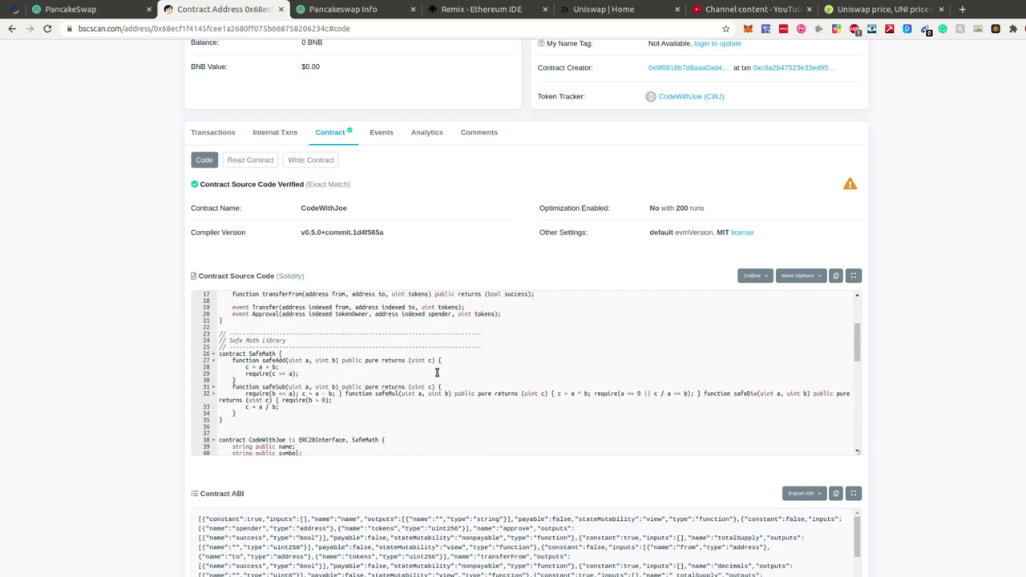
{"action": "scroll", "coordinate": [437, 370], "scroll_direction": "up", "scroll_amount": 5}
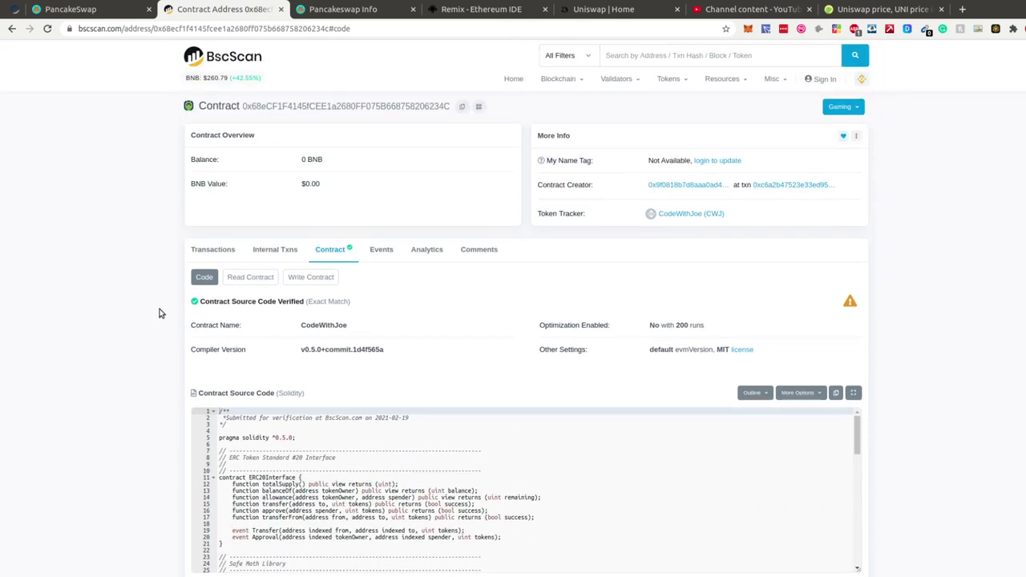
{"action": "scroll", "coordinate": [160, 320], "scroll_direction": "down", "scroll_amount": 2}
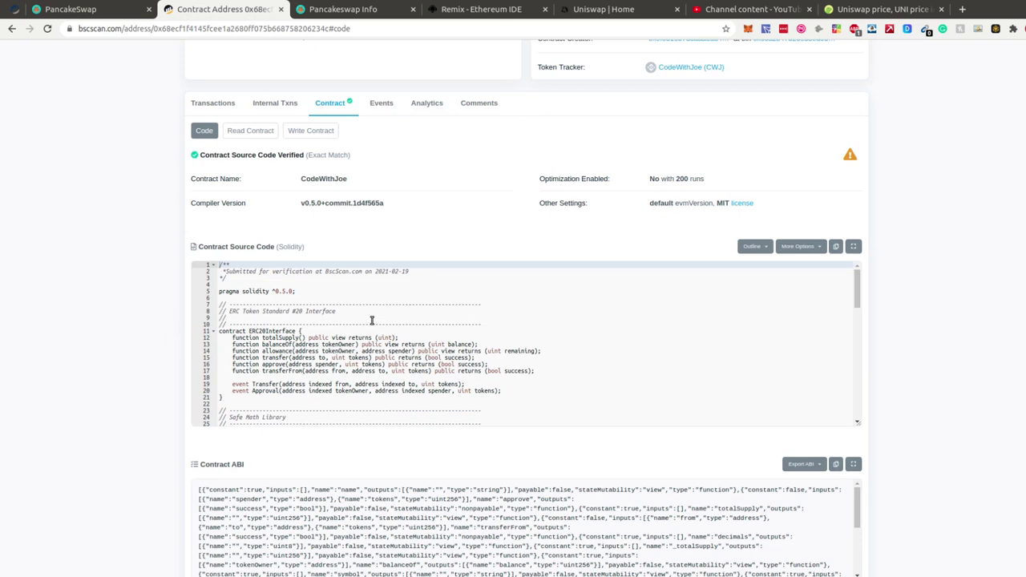
{"action": "scroll", "coordinate": [388, 315], "scroll_direction": "down", "scroll_amount": 3}
{"action": "scroll", "coordinate": [402, 361], "scroll_direction": "up", "scroll_amount": 1}
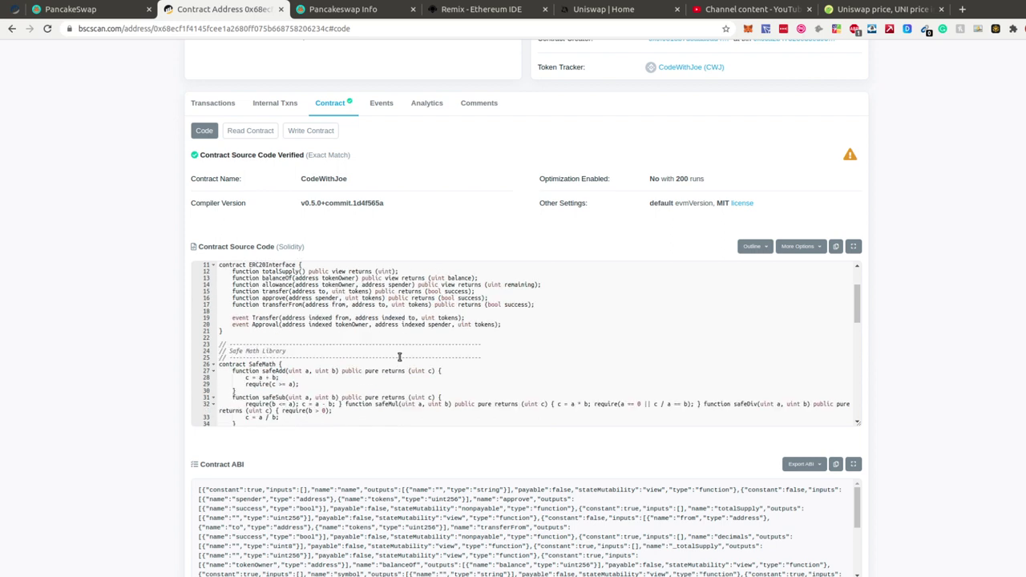
{"action": "scroll", "coordinate": [417, 332], "scroll_direction": "up", "scroll_amount": 1}
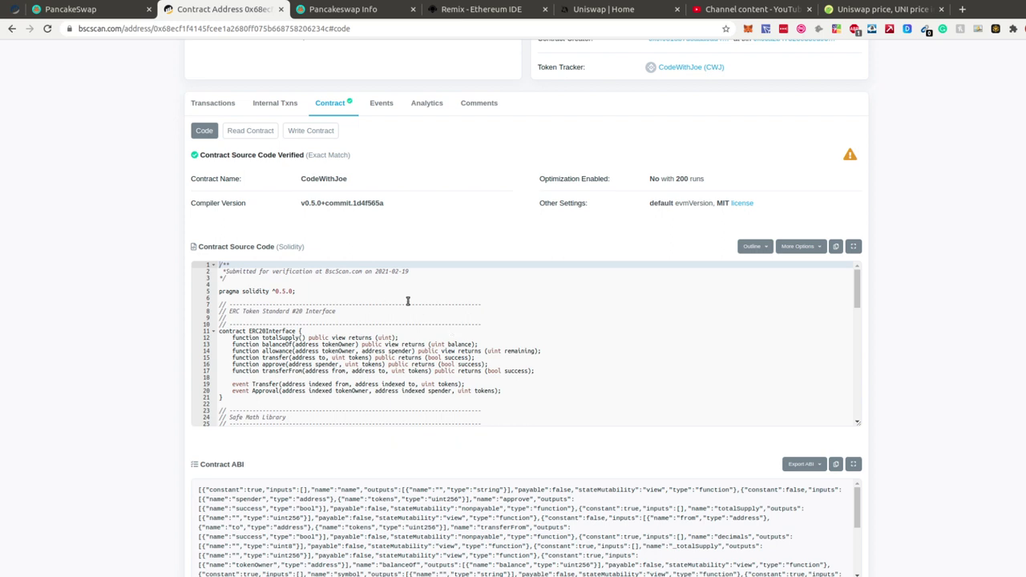
{"action": "scroll", "coordinate": [407, 317], "scroll_direction": "down", "scroll_amount": 1}
{"action": "scroll", "coordinate": [408, 314], "scroll_direction": "up", "scroll_amount": 1}
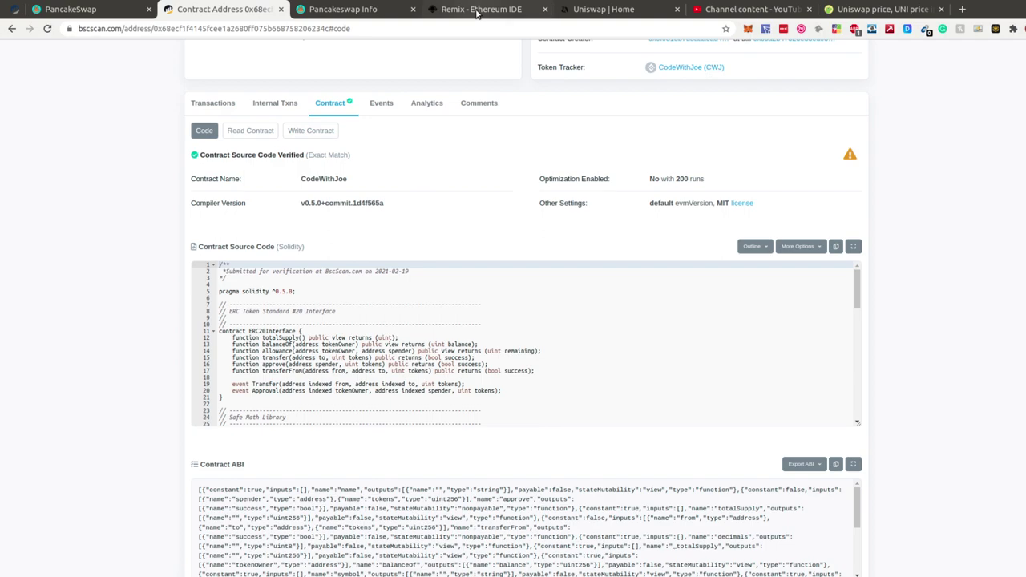
- Open an Etherscan address page in a new browser tab
{"action": "left_click", "coordinate": [962, 9]}
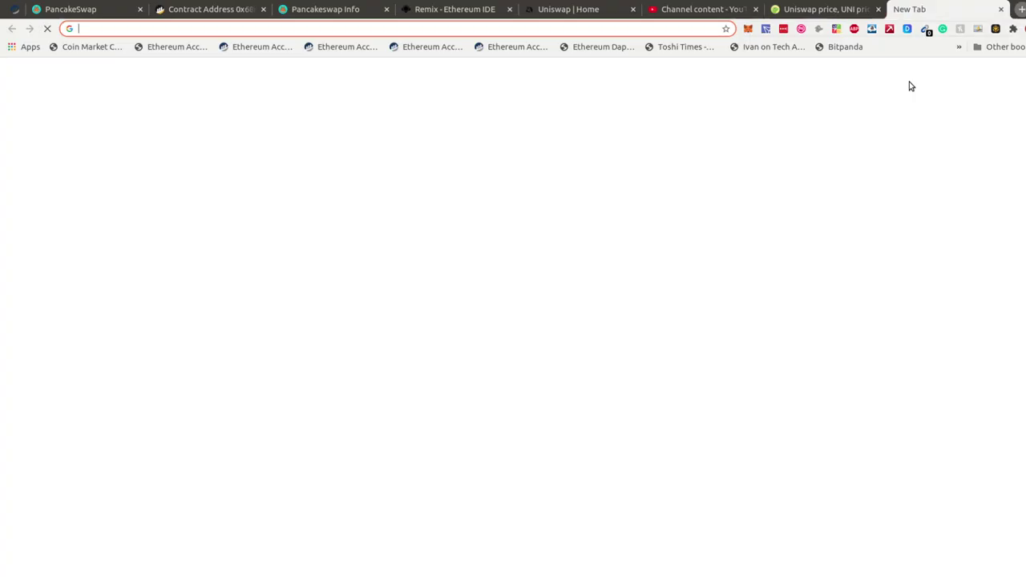
{"action": "type", "text": "etzher"}
{"action": "key", "text": "BackSpace"}
{"action": "key", "text": "BackSpace"}
{"action": "key", "text": "BackSpace"}
{"action": "key", "text": "BackSpace"}
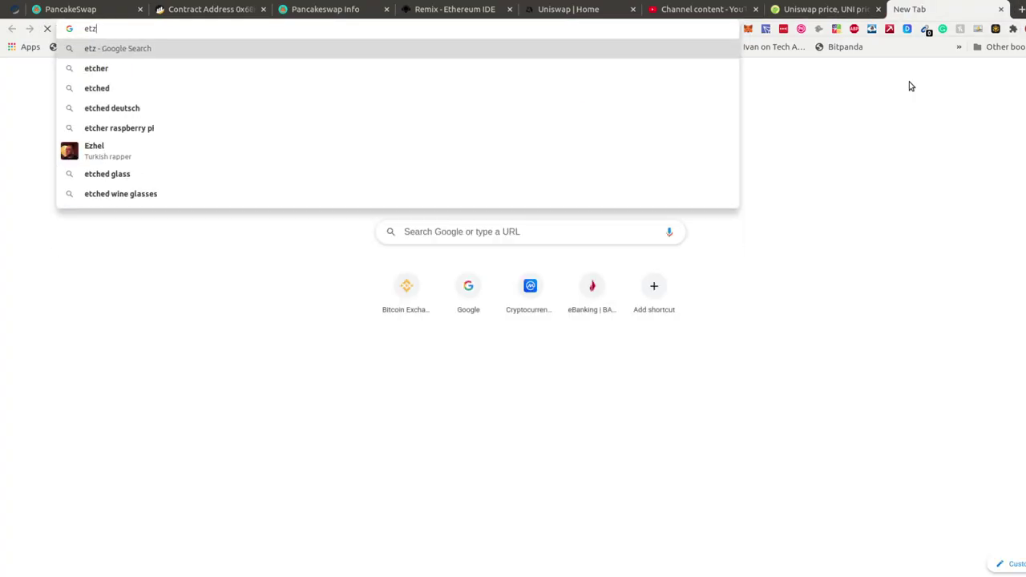
{"action": "type", "text": "herscan"}
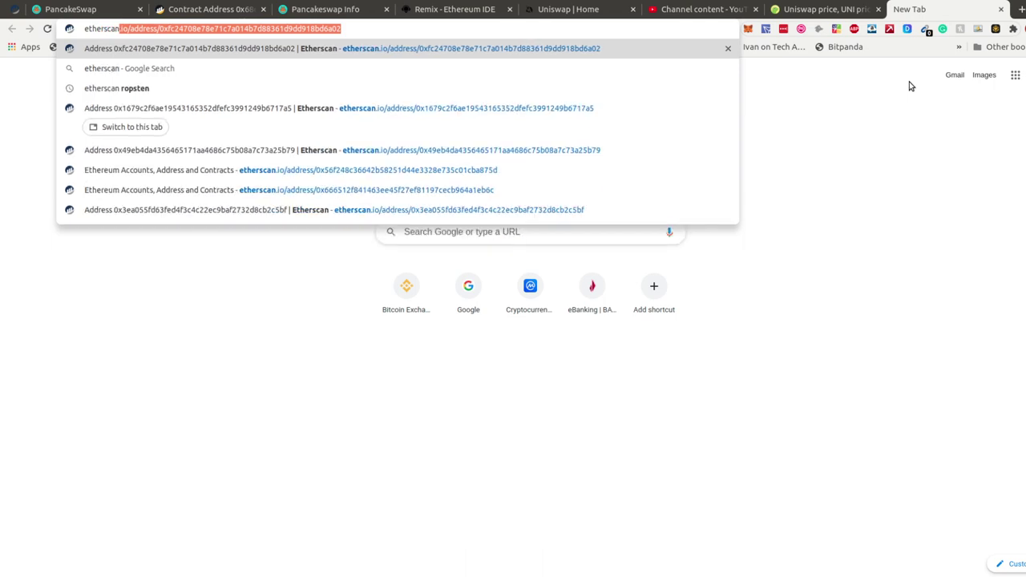
{"action": "key", "text": "Return"}
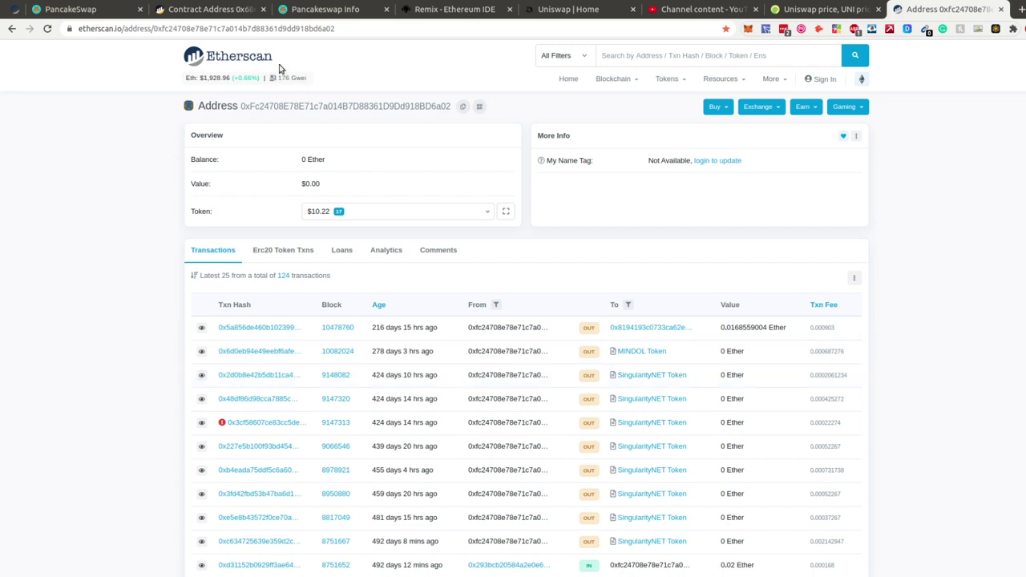
- Compare the CodeWithJoe contract page on BscScan with the SingularityNET Token contract and its source code on Etherscan
{"action": "left_click", "coordinate": [214, 9]}
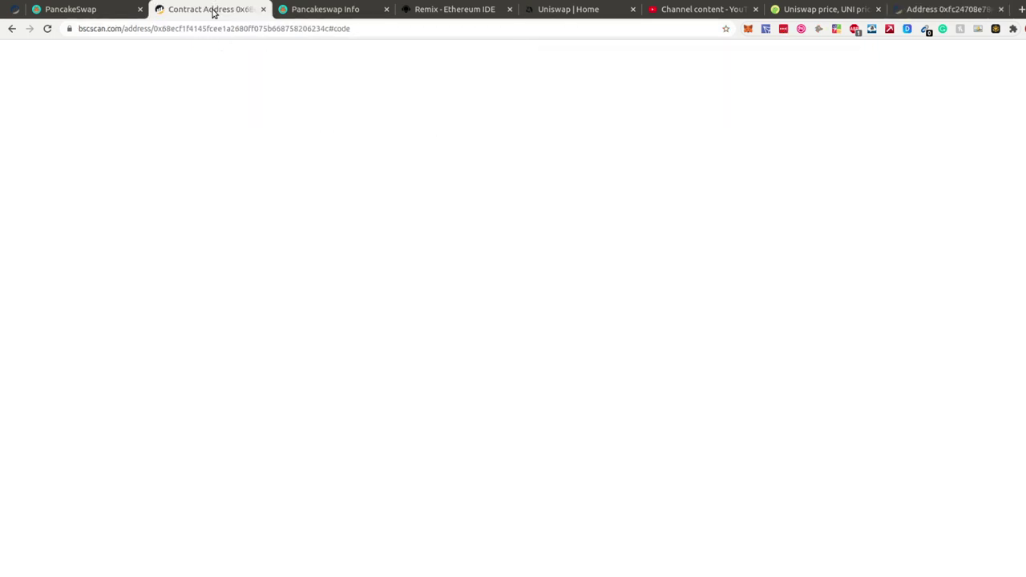
{"action": "scroll", "coordinate": [268, 181], "scroll_direction": "up", "scroll_amount": 3}
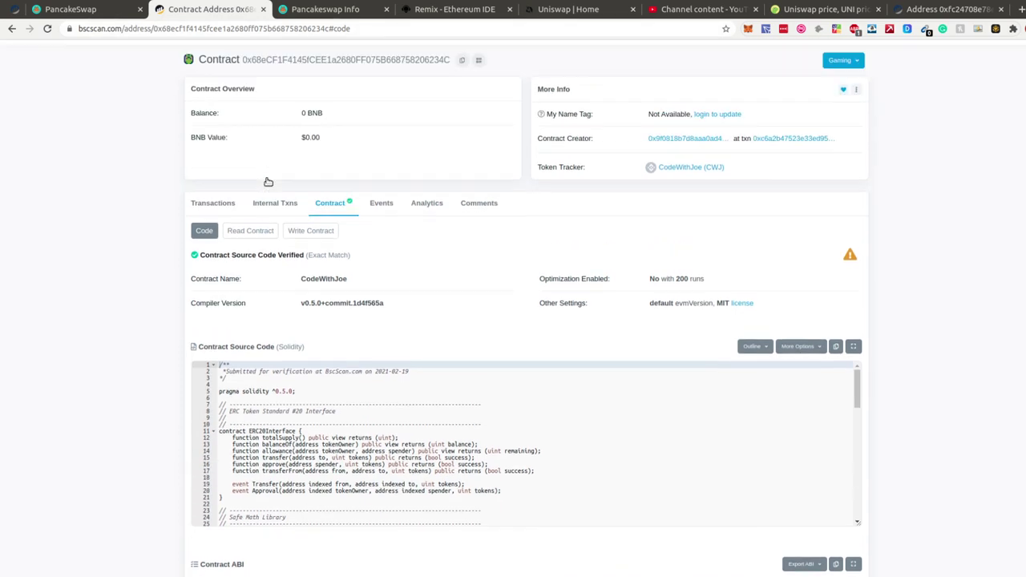
{"action": "left_click", "coordinate": [910, 9]}
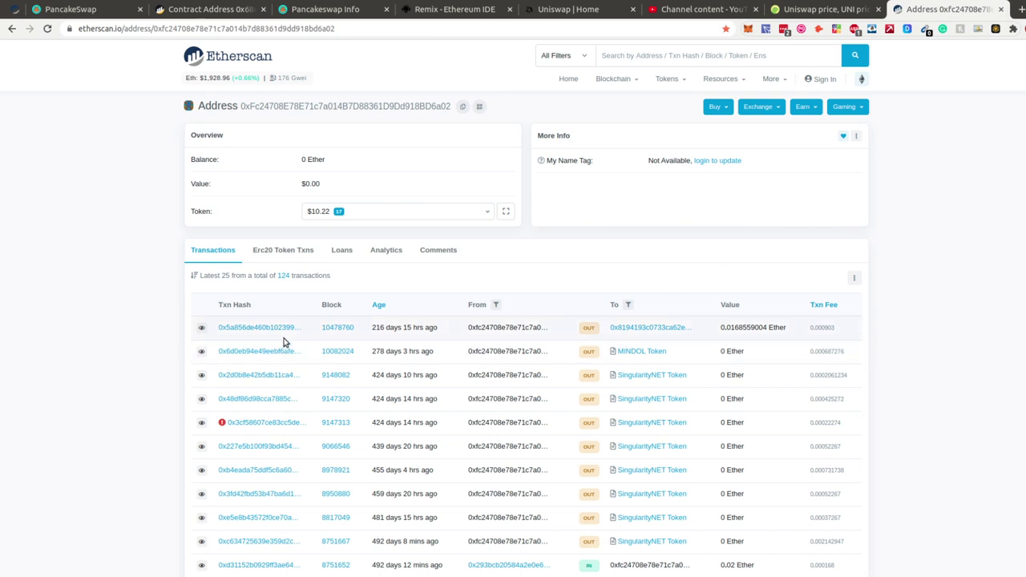
{"action": "left_click", "coordinate": [649, 375]}
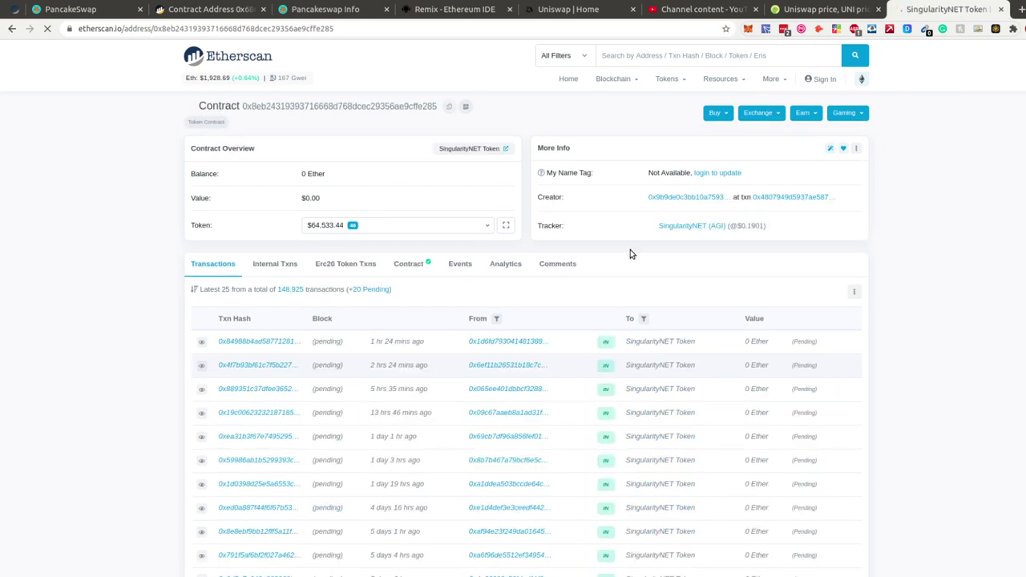
{"action": "left_click", "coordinate": [413, 266]}
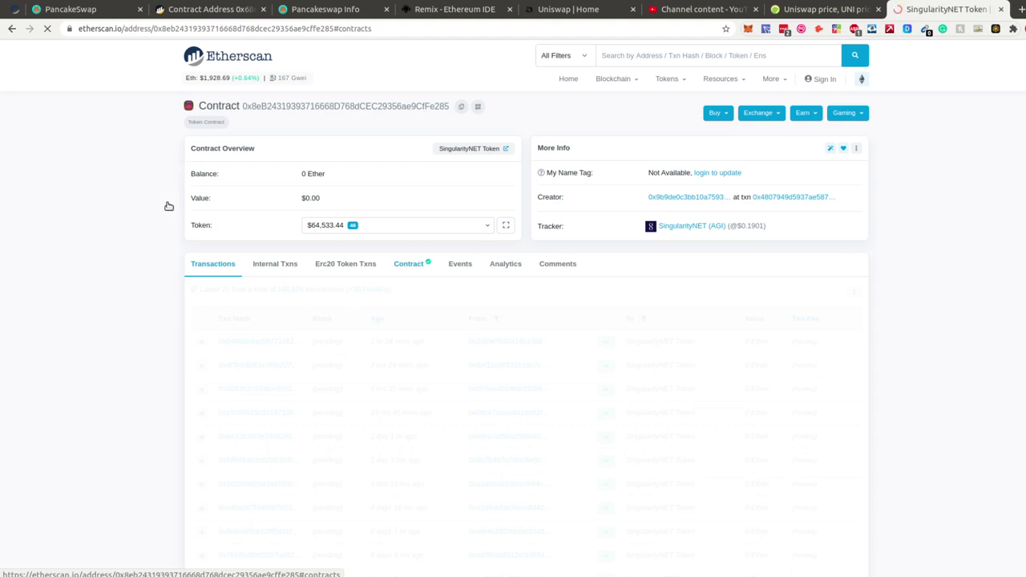
{"action": "scroll", "coordinate": [954, 119], "scroll_direction": "down", "scroll_amount": 3}
{"action": "scroll", "coordinate": [340, 212], "scroll_direction": "up", "scroll_amount": 2}
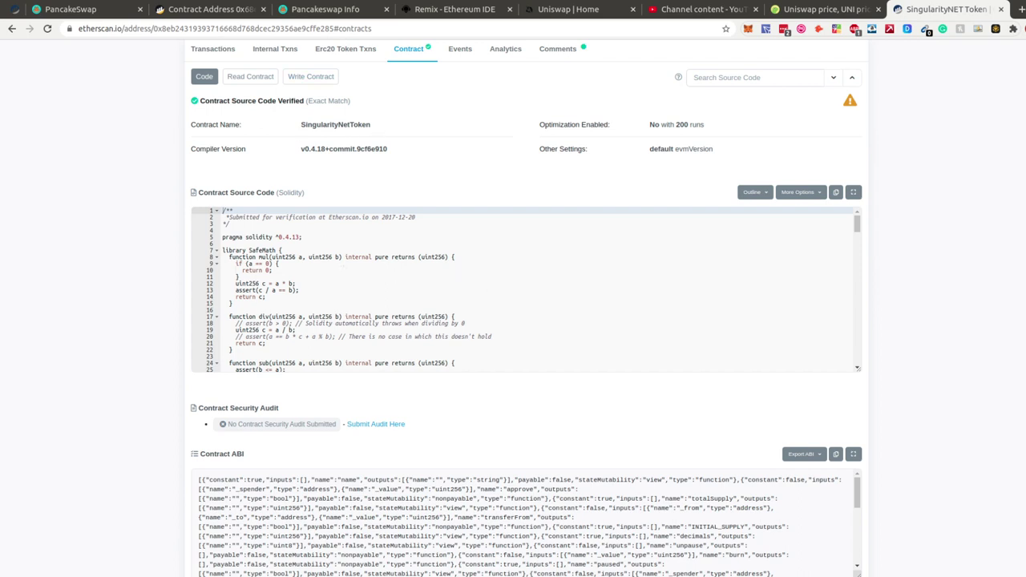
{"action": "left_click", "coordinate": [207, 9]}
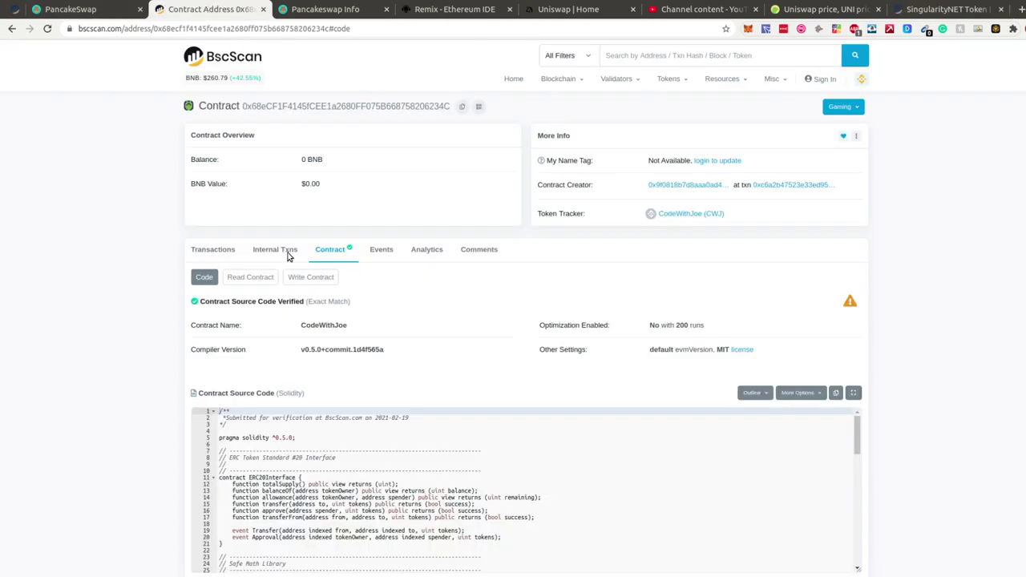
{"action": "left_click", "coordinate": [213, 250]}
- Switch to PancakeSwap and open the Add Liquidity form from its liquidity section
{"action": "left_click", "coordinate": [96, 9]}
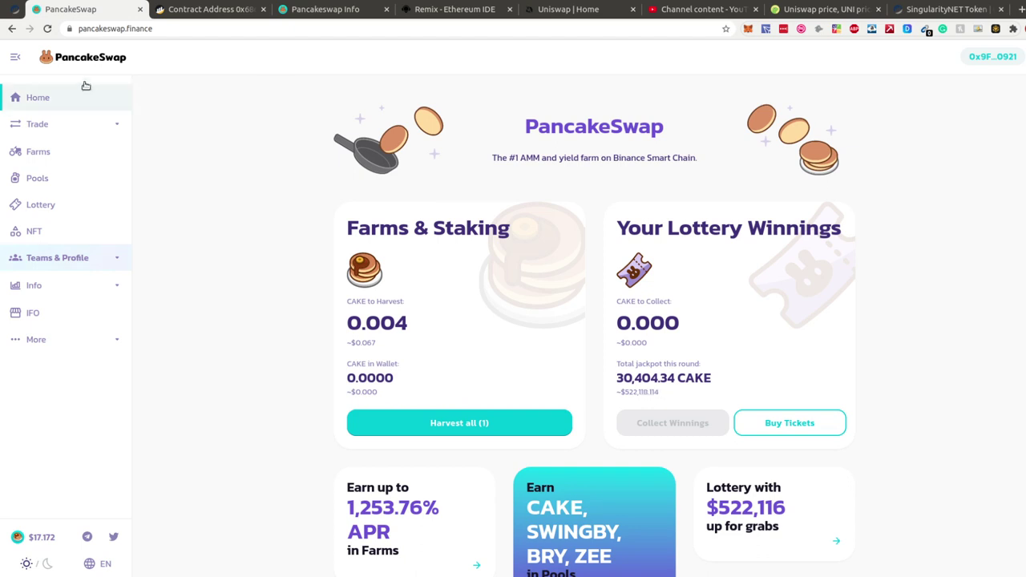
{"action": "left_click", "coordinate": [40, 126]}
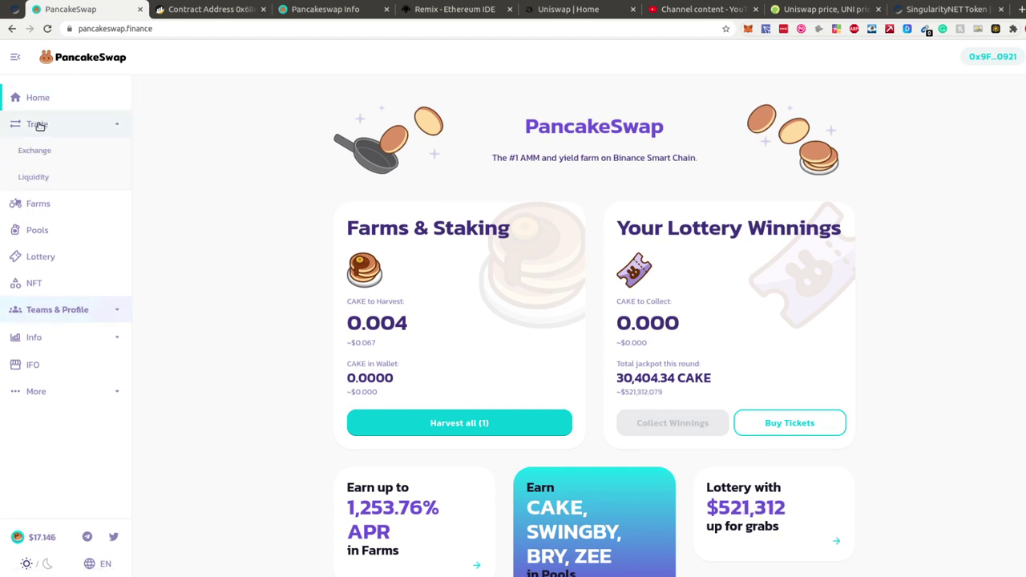
{"action": "left_click", "coordinate": [37, 177]}
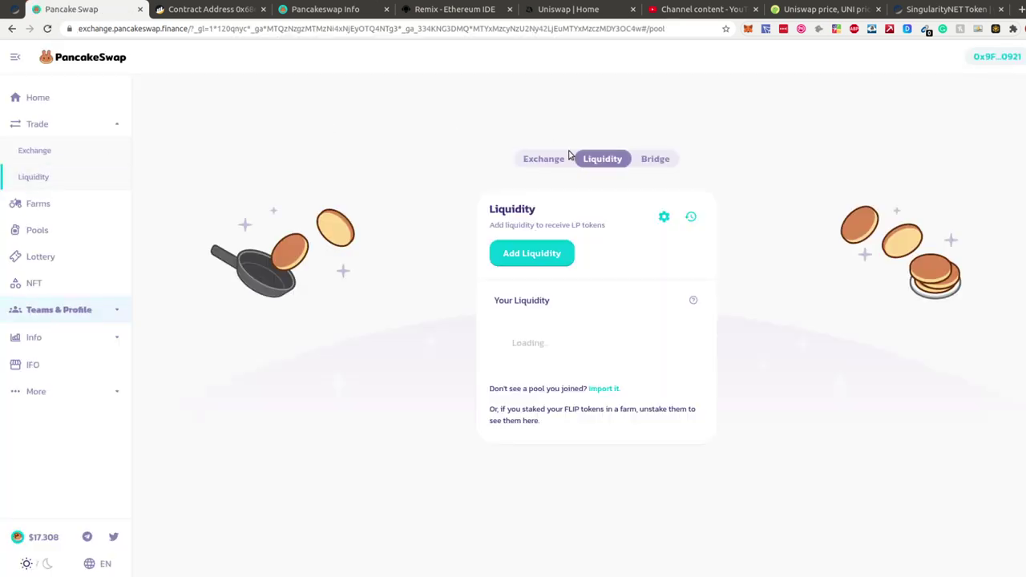
{"action": "left_click", "coordinate": [536, 256]}
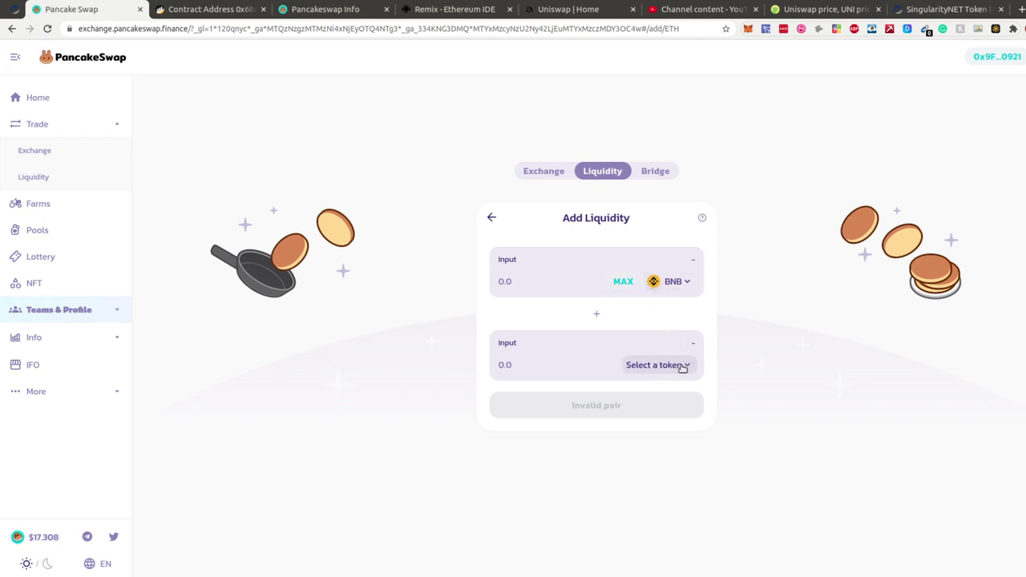
- Copy the CodeWithJoe contract address from BscScan and use it to select CWJ as the second token in PancakeSwap's Add Liquidity form
{"action": "left_click", "coordinate": [218, 15]}
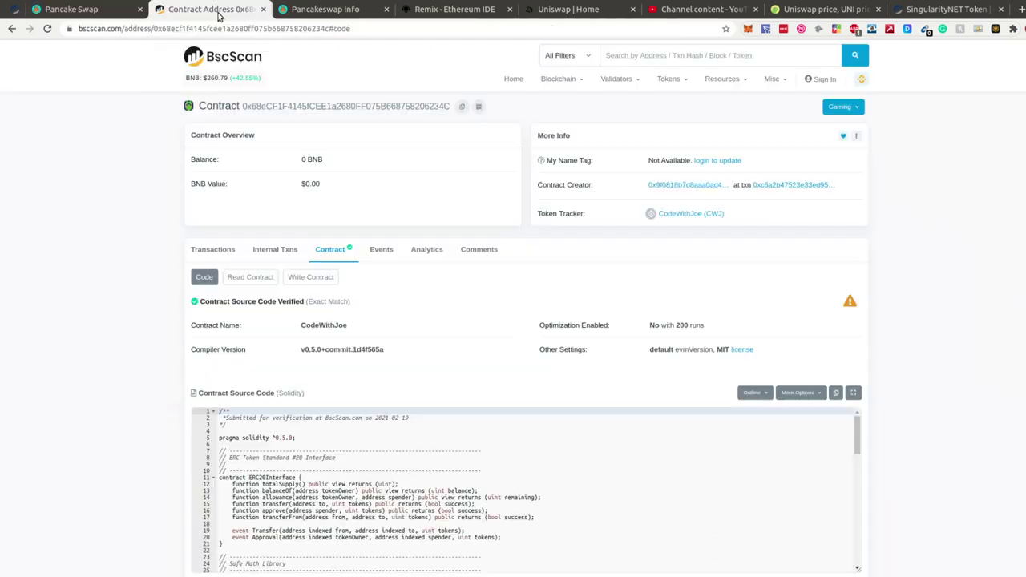
{"action": "left_click", "coordinate": [462, 106]}
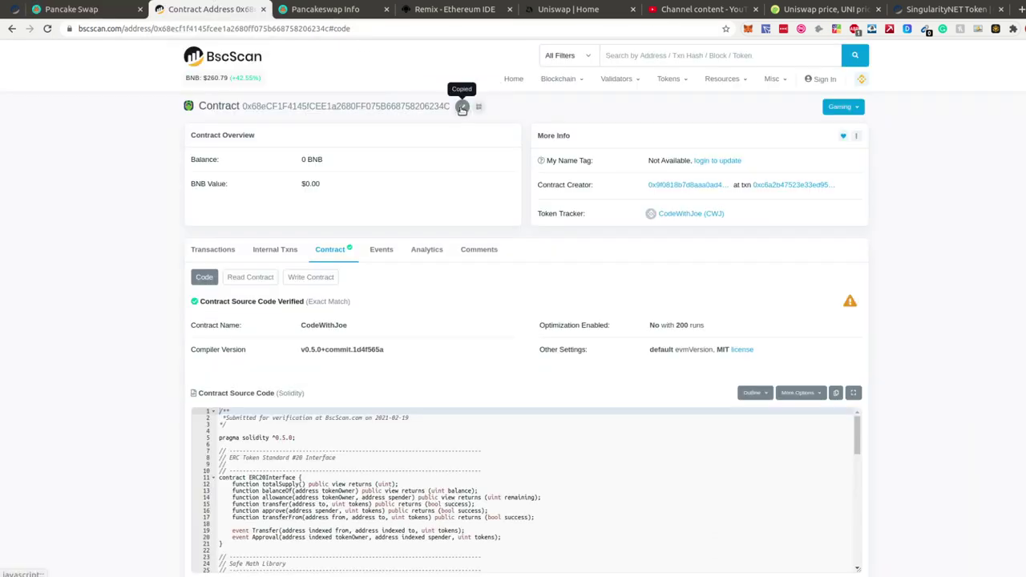
{"action": "left_click", "coordinate": [121, 9]}
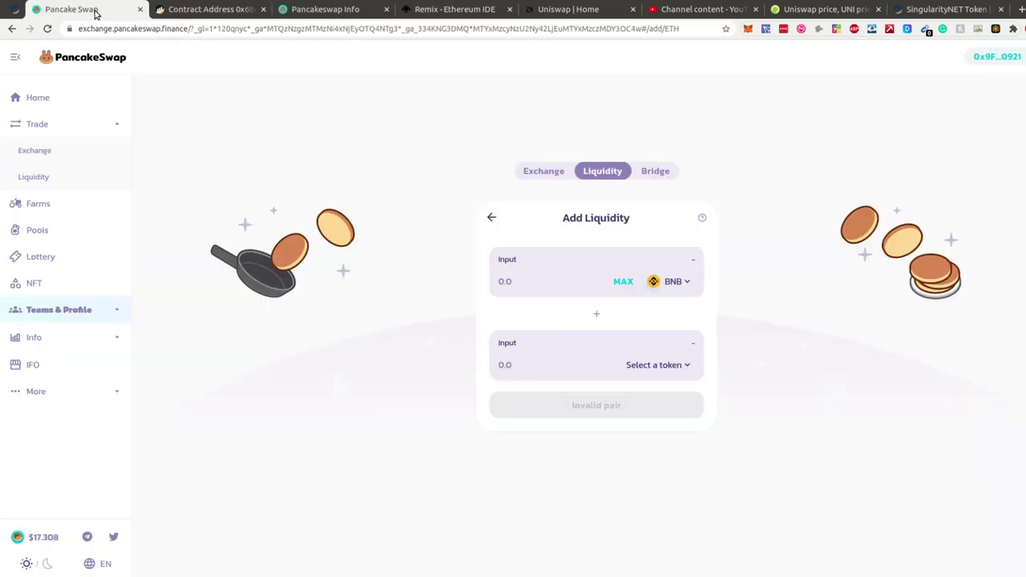
{"action": "left_click", "coordinate": [691, 366]}
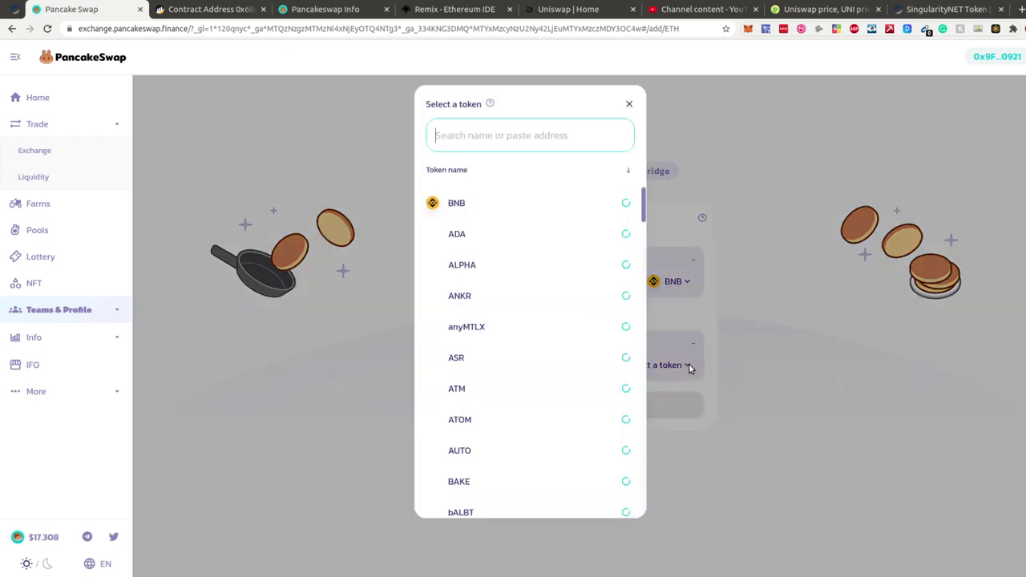
{"action": "left_click", "coordinate": [460, 138]}
{"action": "key", "text": "ctrl+v"}
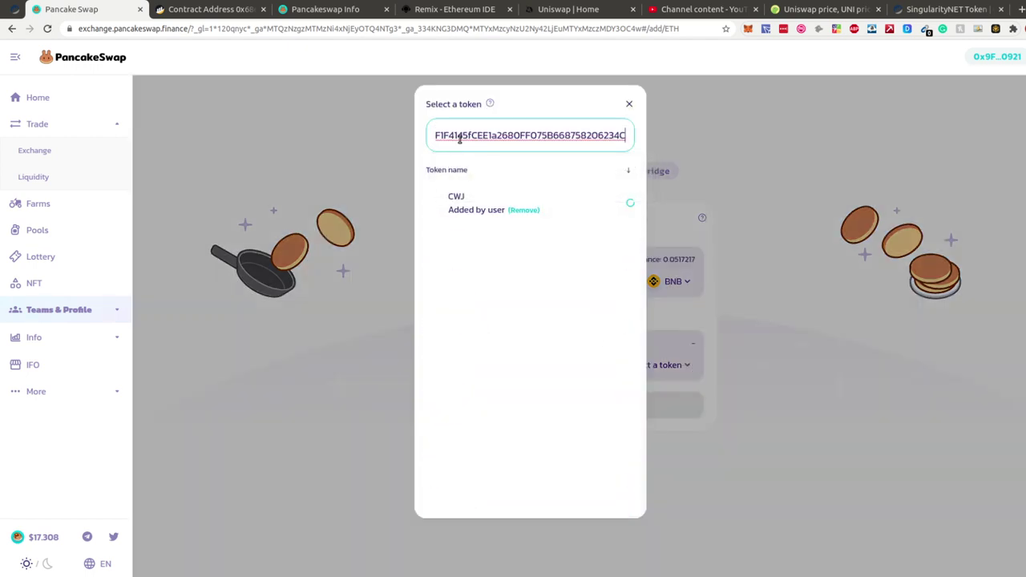
{"action": "left_click", "coordinate": [452, 202]}
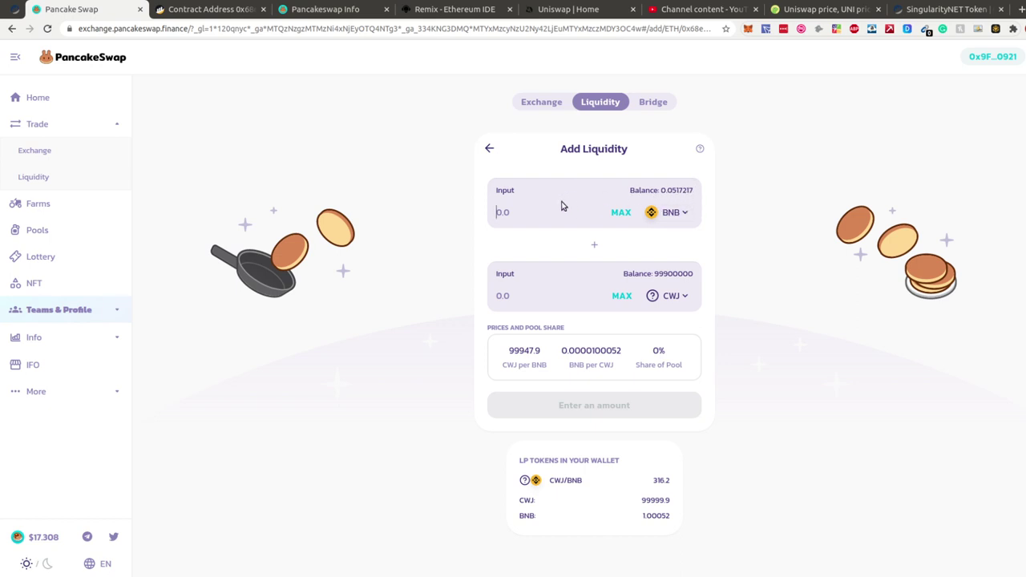
- Enter 1 BNB as the deposit amount and clear the paired CWJ amount again
{"action": "type", "text": "1"}
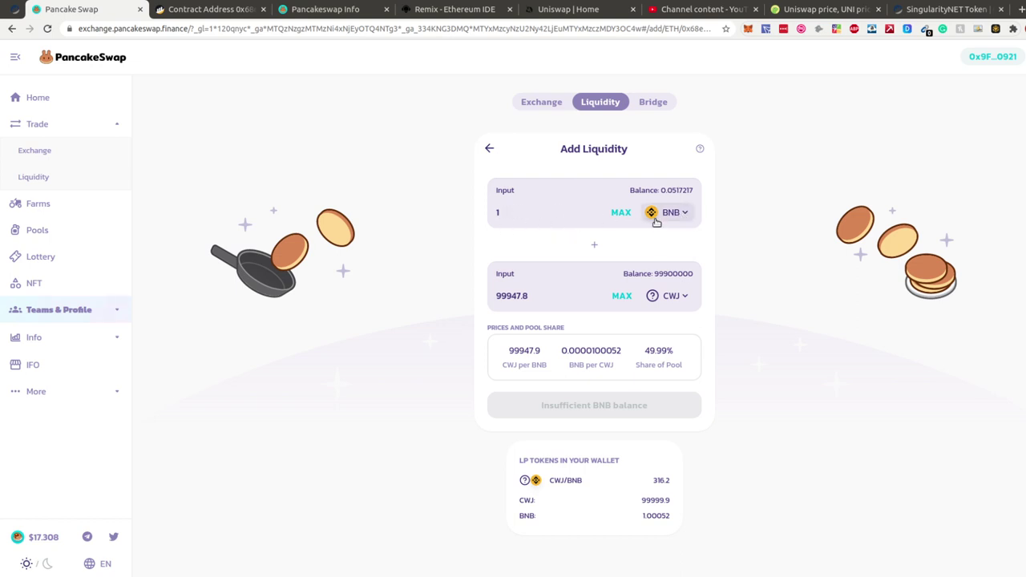
{"action": "left_click", "coordinate": [536, 296]}
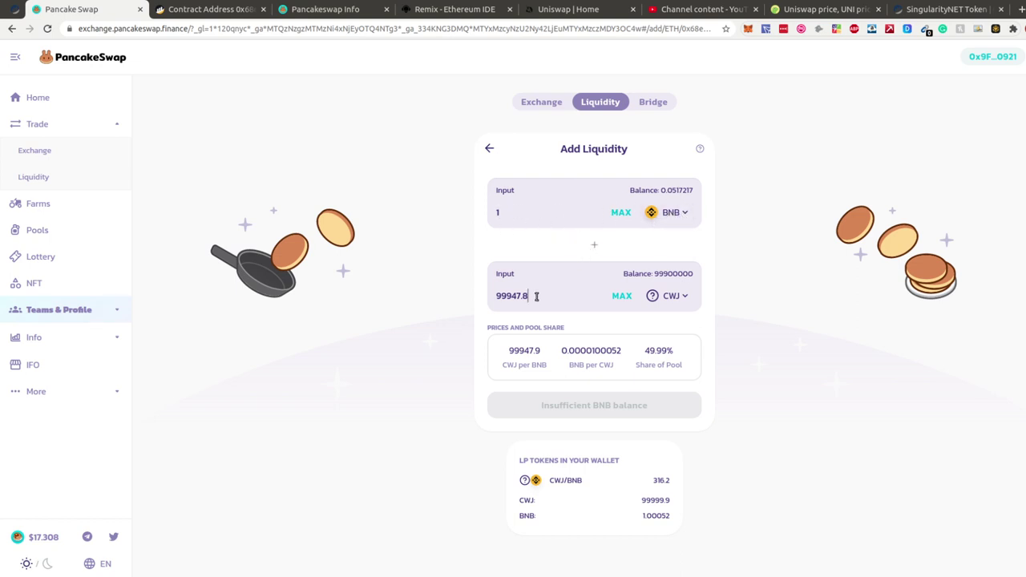
{"action": "key", "text": "BackSpace"}
{"action": "key", "text": "BackSpace"}
{"action": "key", "text": "BackSpace"}
{"action": "key", "text": "BackSpace"}
{"action": "key", "text": "BackSpace"}
{"action": "key", "text": "BackSpace"}
{"action": "key", "text": "BackSpace"}
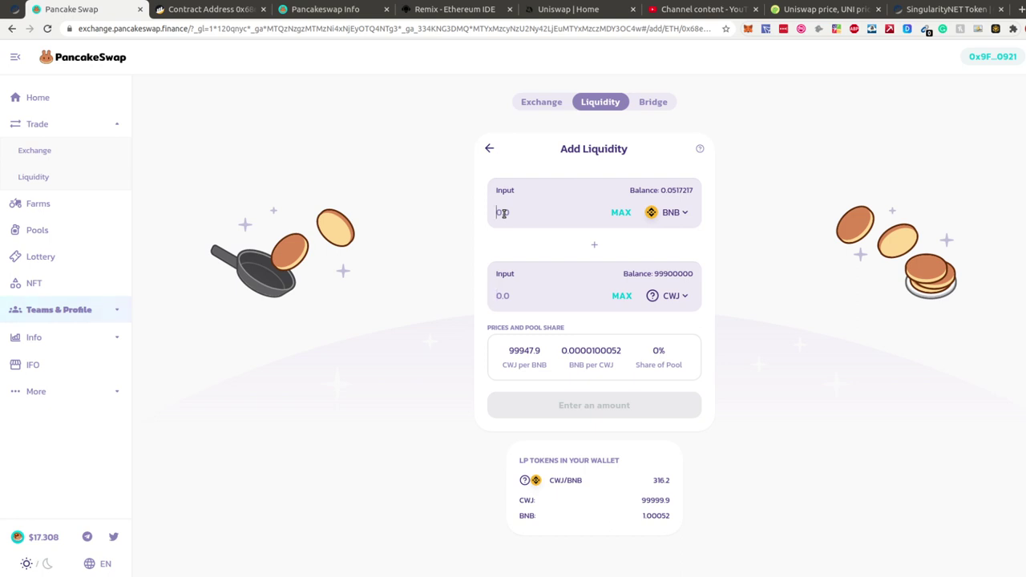
- Enter a trial deposit of 1 BNB and examine the paired CWJ amount and the exchange rates
{"action": "type", "text": "1"}
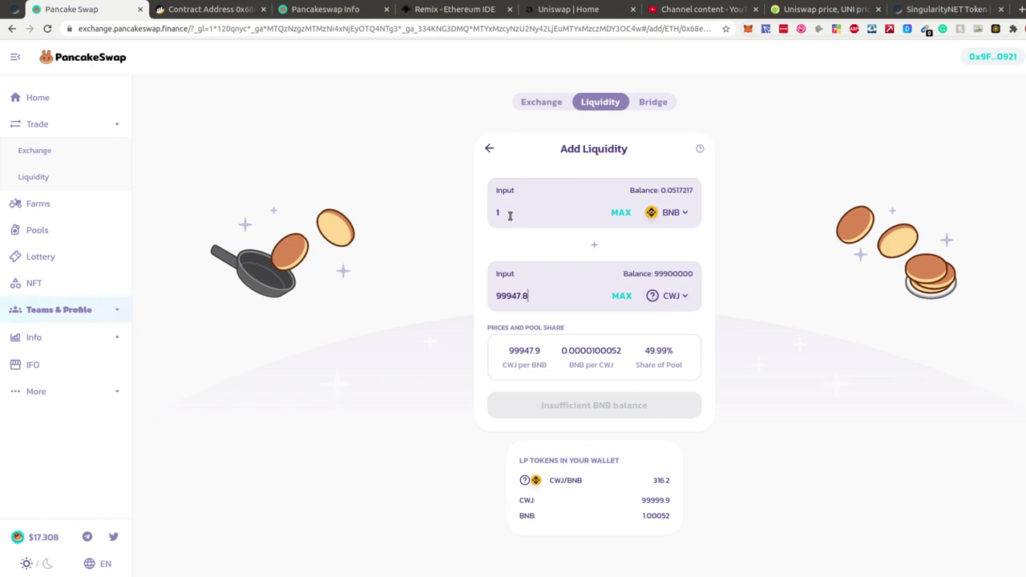
{"action": "left_click", "coordinate": [530, 296]}
{"action": "left_click_drag", "start_coordinate": [502, 357], "coordinate": [556, 365]}
{"action": "left_click", "coordinate": [515, 347]}
{"action": "left_click_drag", "start_coordinate": [551, 350], "coordinate": [506, 350]}
{"action": "left_click", "coordinate": [545, 351]}
- Set the BNB deposit to 0.05, preview the supply and dismiss the preview
{"action": "left_click_drag", "start_coordinate": [516, 217], "coordinate": [482, 217]}
{"action": "type", "text": "0.05"}
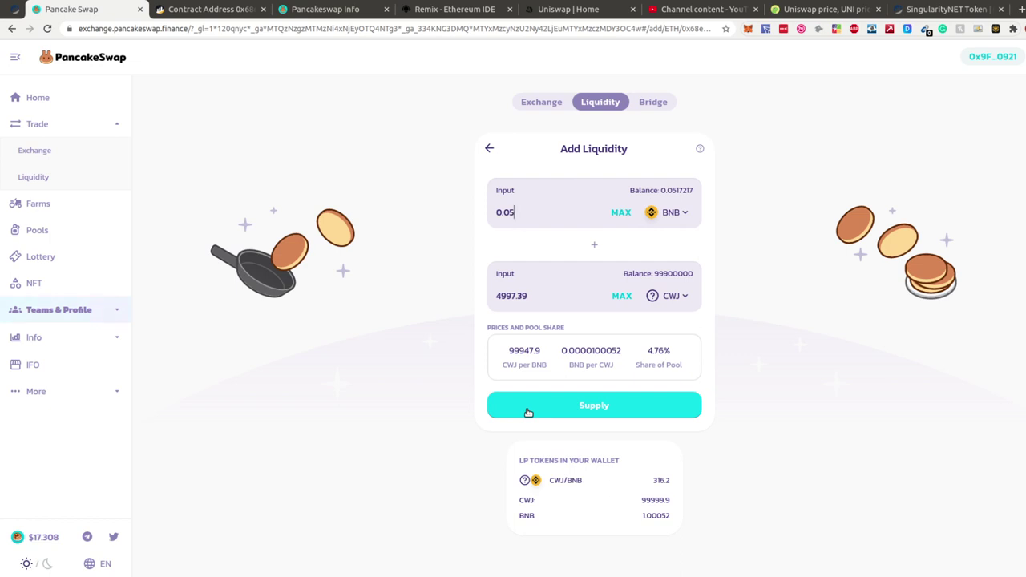
{"action": "left_click", "coordinate": [590, 409]}
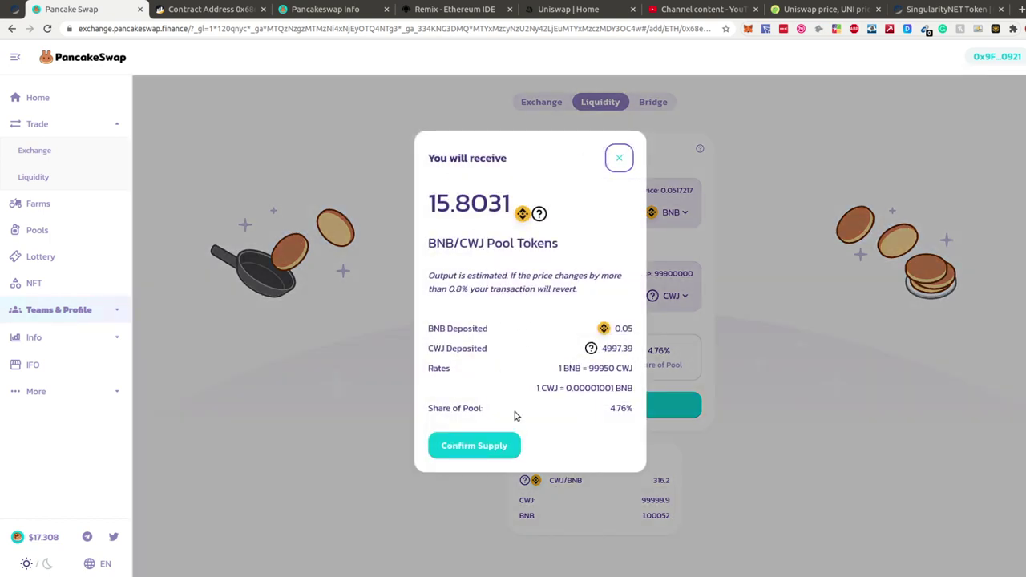
{"action": "left_click", "coordinate": [618, 158]}
- Set the BNB deposit to 0.04, confirm the BNB/CWJ supply and close the submission notice
{"action": "left_click", "coordinate": [516, 213]}
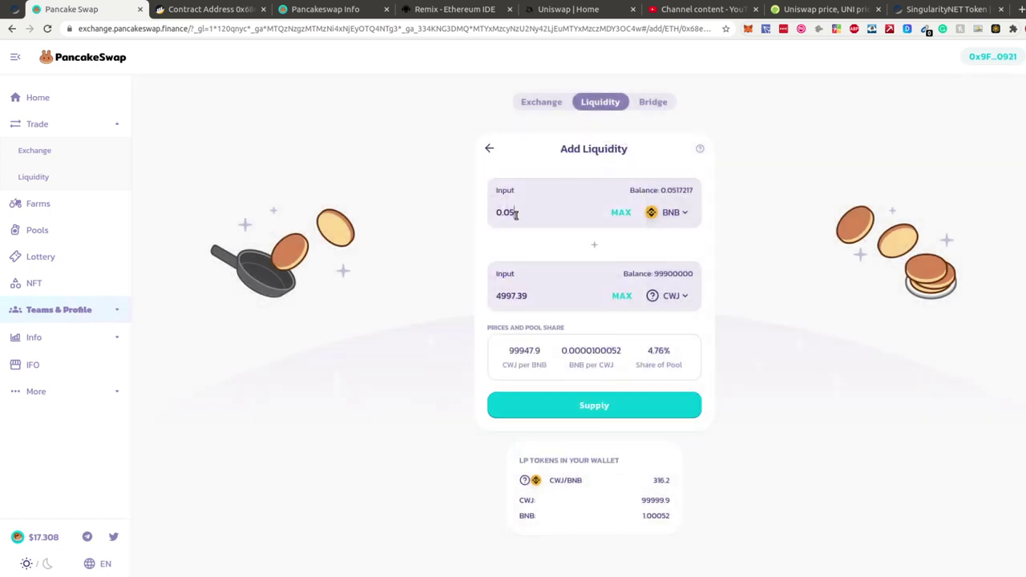
{"action": "key", "text": "BackSpace"}
{"action": "type", "text": "4"}
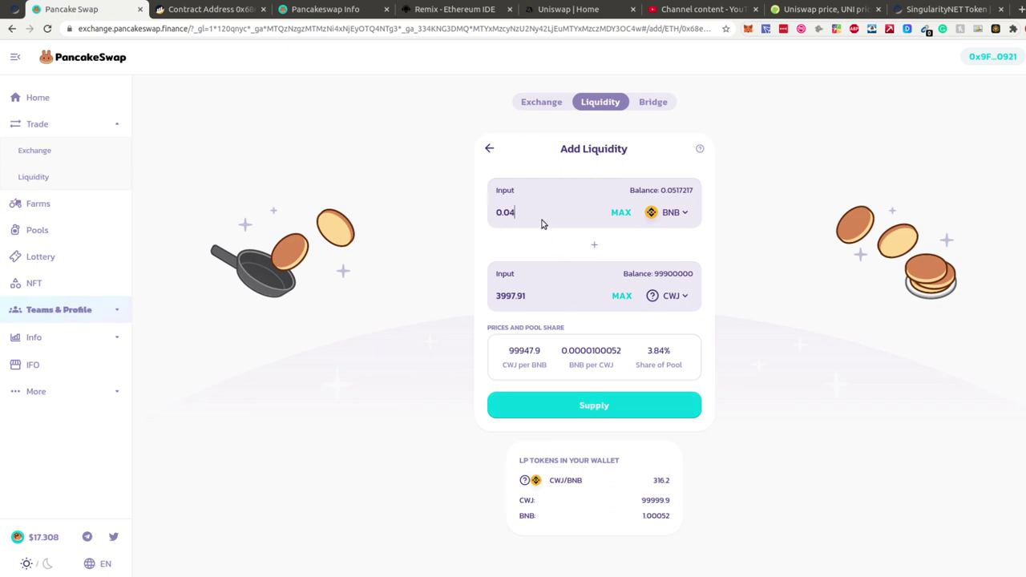
{"action": "left_click", "coordinate": [571, 401]}
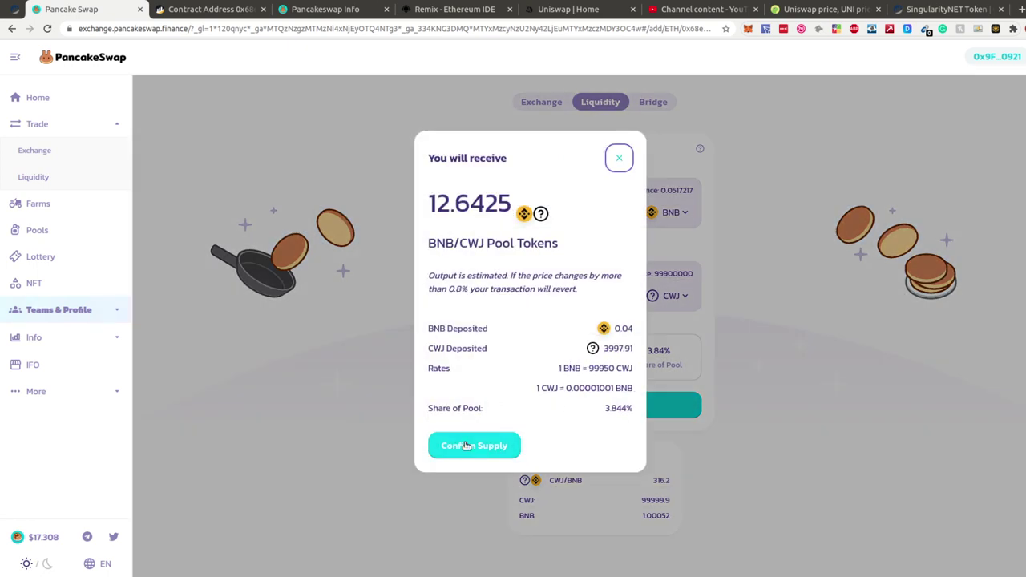
{"action": "left_click", "coordinate": [466, 446]}
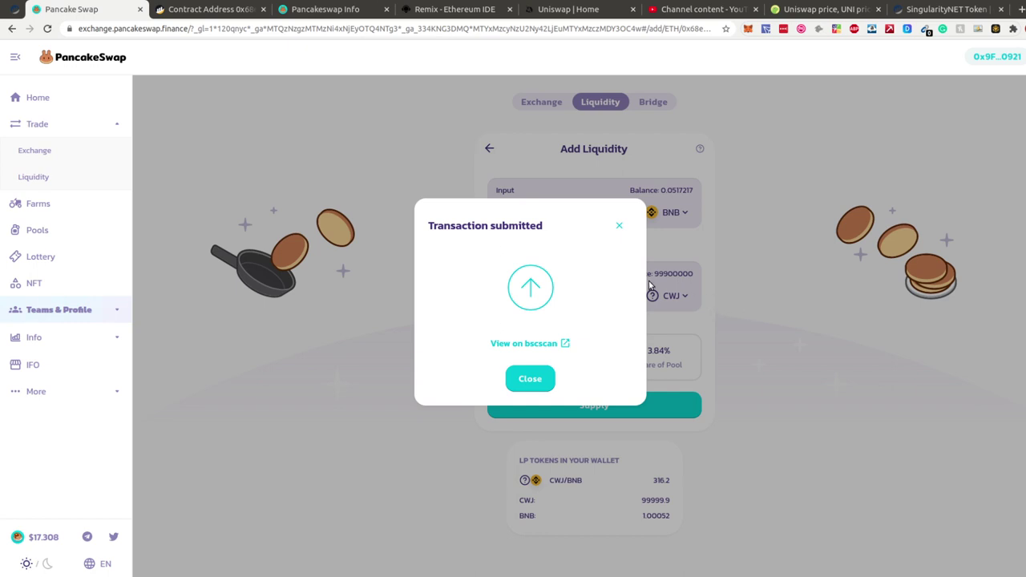
{"action": "left_click", "coordinate": [619, 226]}
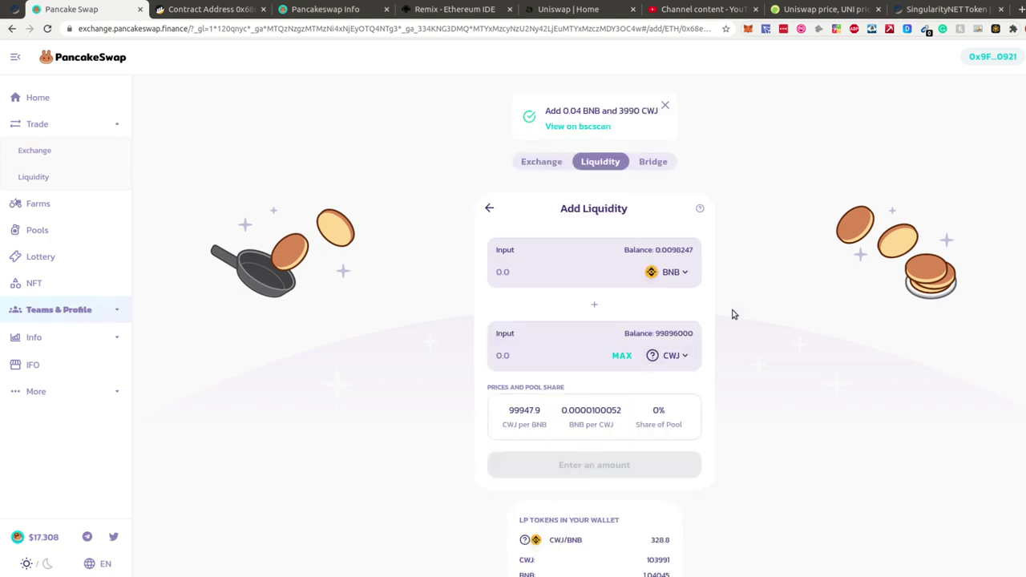
- View the add-liquidity transaction's details on BscScan and return to the PancakeSwap liquidity form
{"action": "scroll", "coordinate": [740, 316], "scroll_direction": "down", "scroll_amount": 1}
{"action": "scroll", "coordinate": [745, 326], "scroll_direction": "up", "scroll_amount": 1}
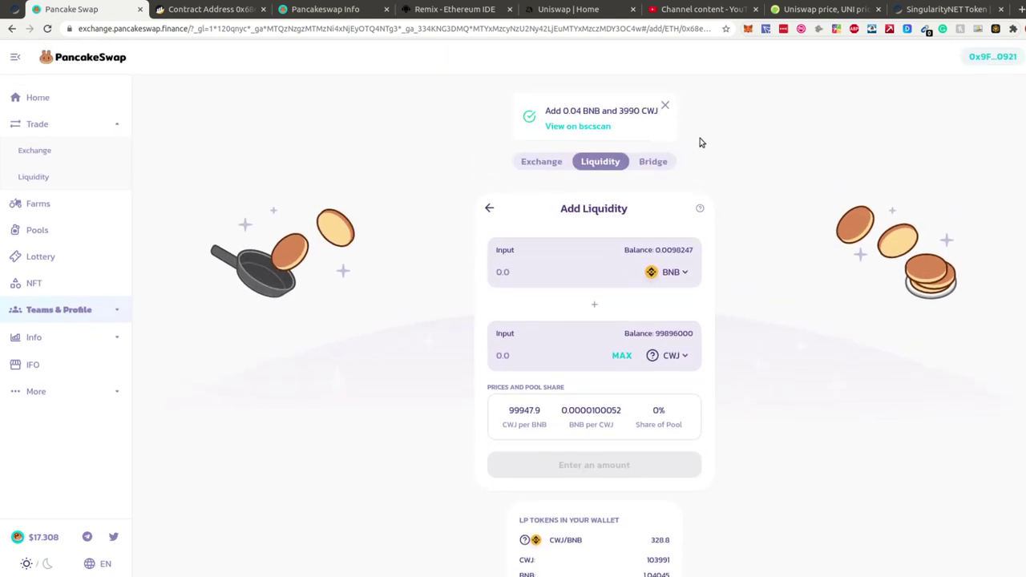
{"action": "left_click", "coordinate": [579, 129]}
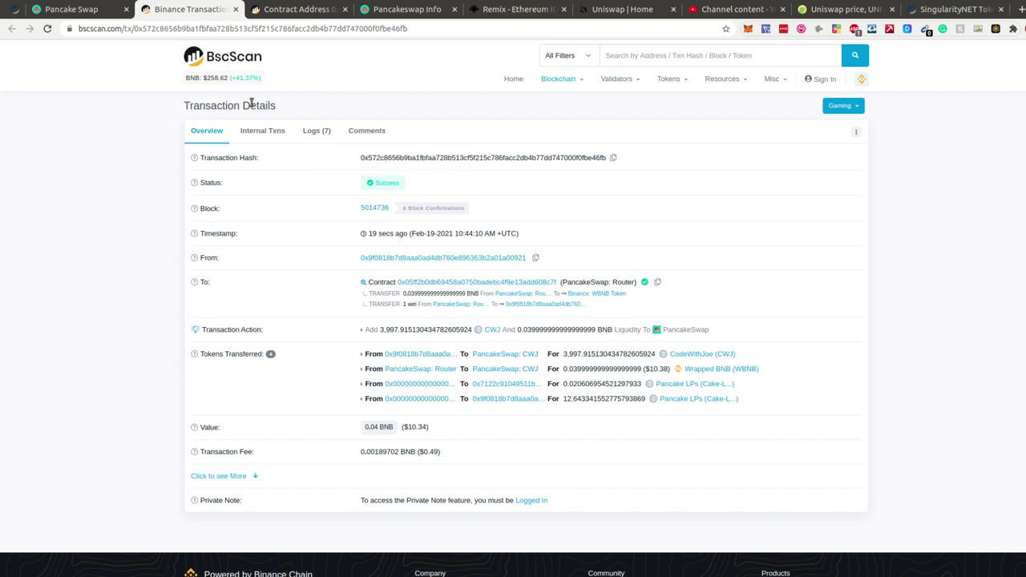
{"action": "left_click", "coordinate": [109, 16]}
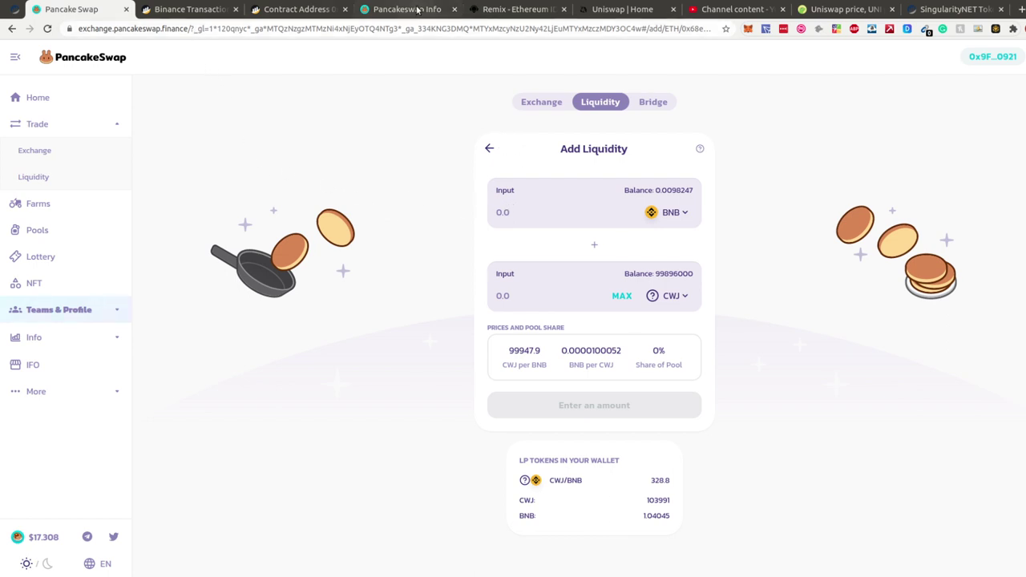
- Switch to PancakeSwap Analytics and search its pairs and tokens for "cwj"
{"action": "left_click", "coordinate": [415, 13]}
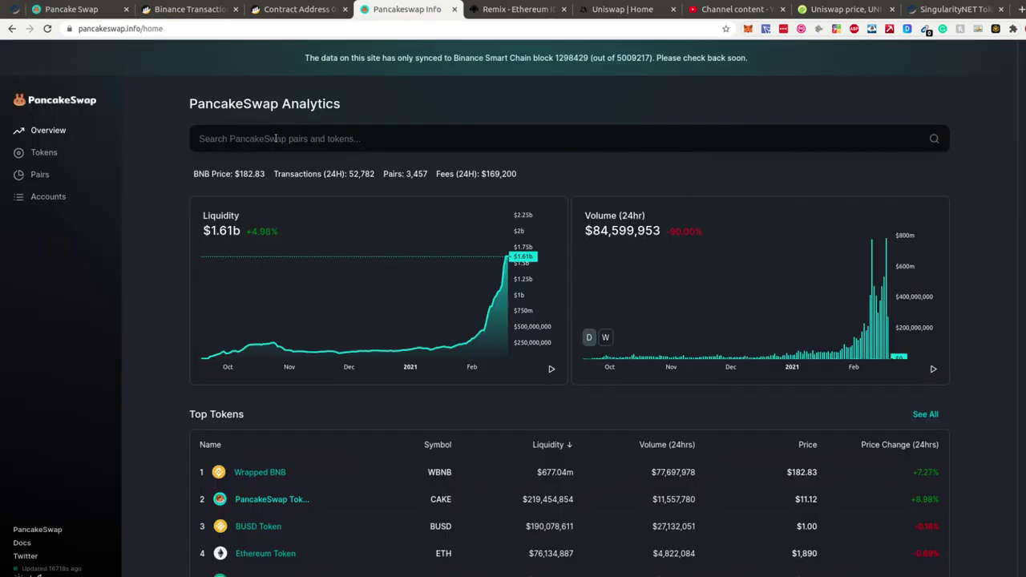
{"action": "left_click", "coordinate": [273, 139]}
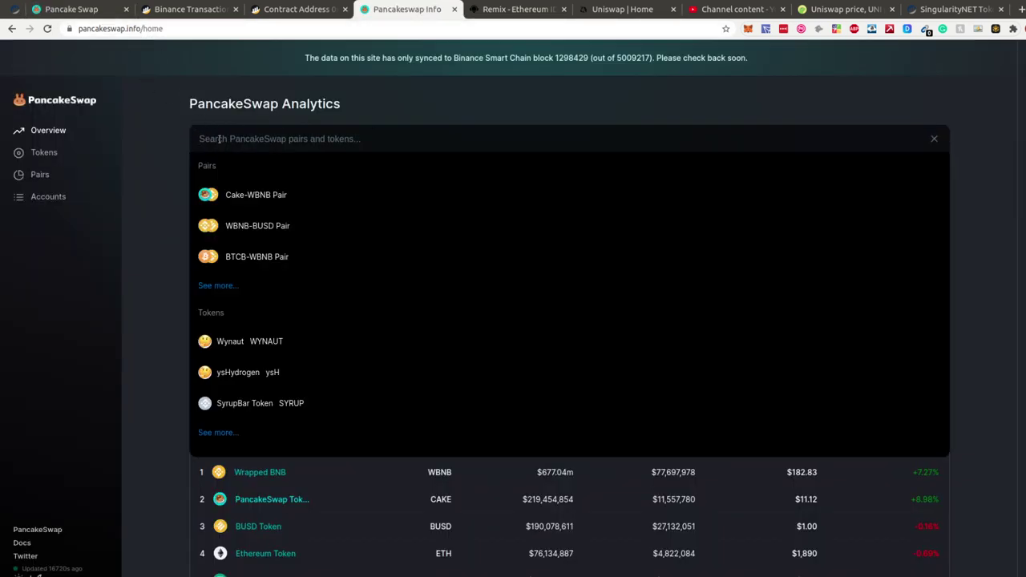
{"action": "type", "text": "cwj"}
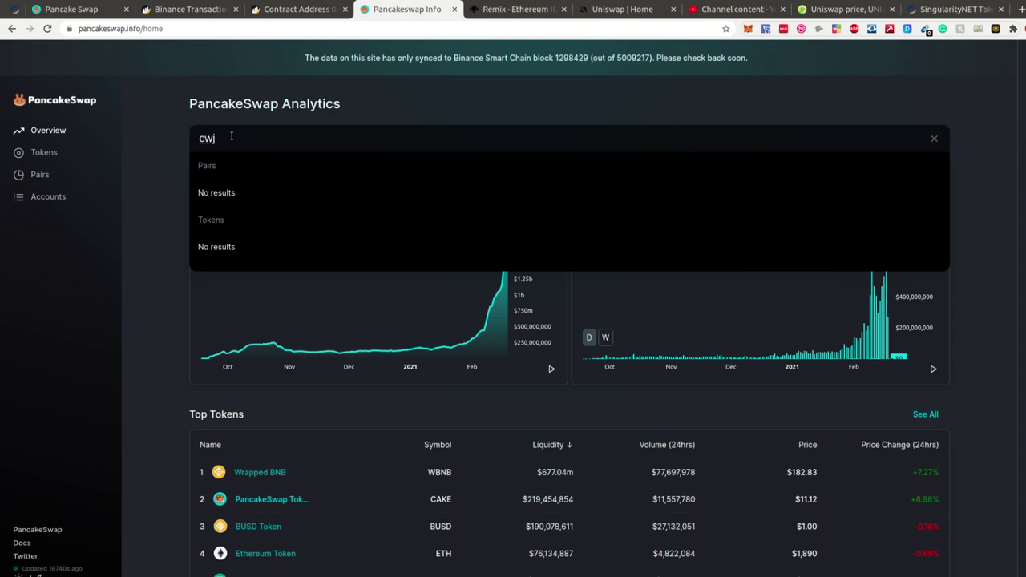
{"action": "left_click", "coordinate": [177, 141]}
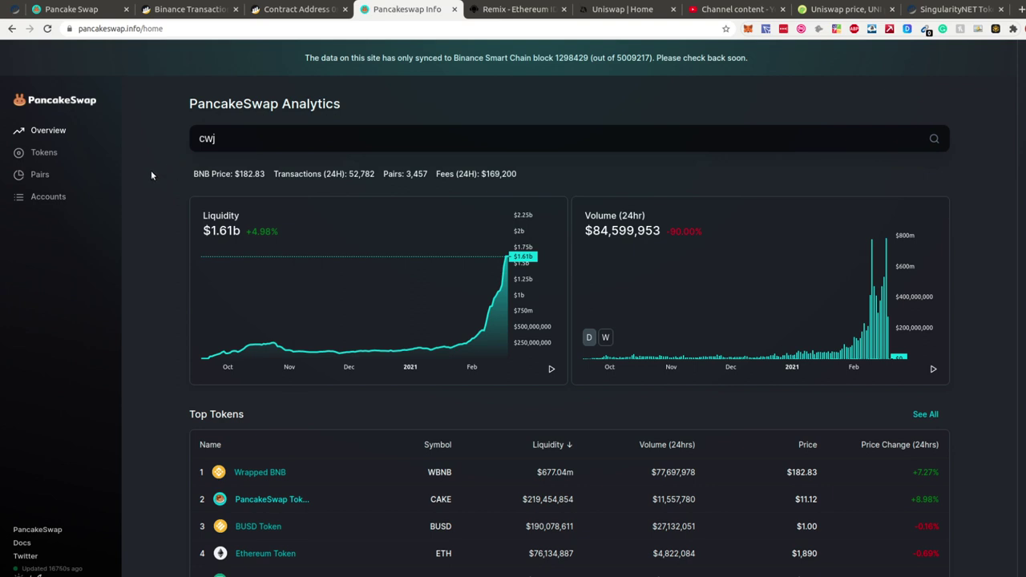
- Open the Uniswap swap interface, enter 1 ETH as the amount to swap and look at the list of selectable tokens
{"action": "left_click", "coordinate": [594, 10]}
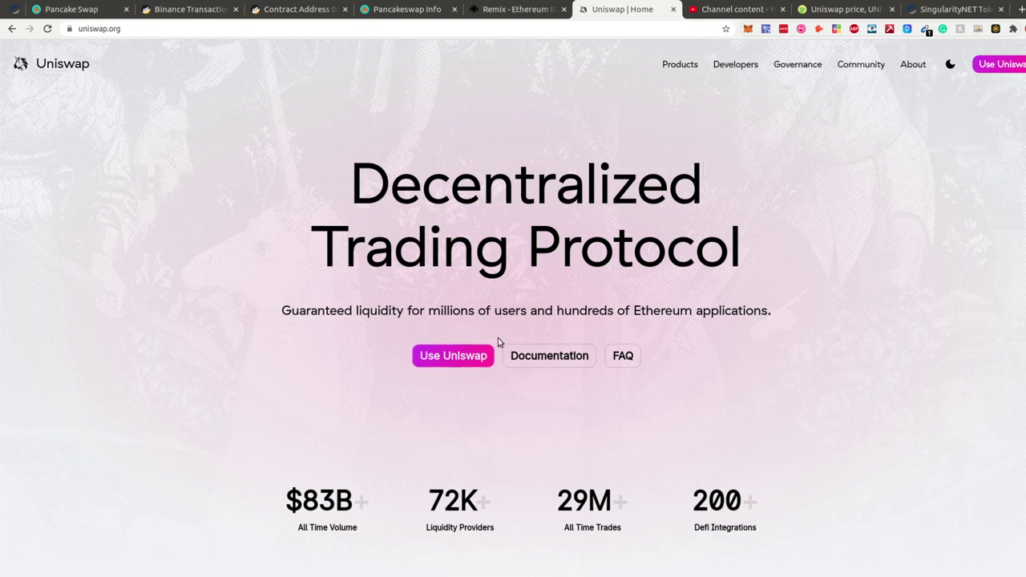
{"action": "left_click", "coordinate": [451, 356]}
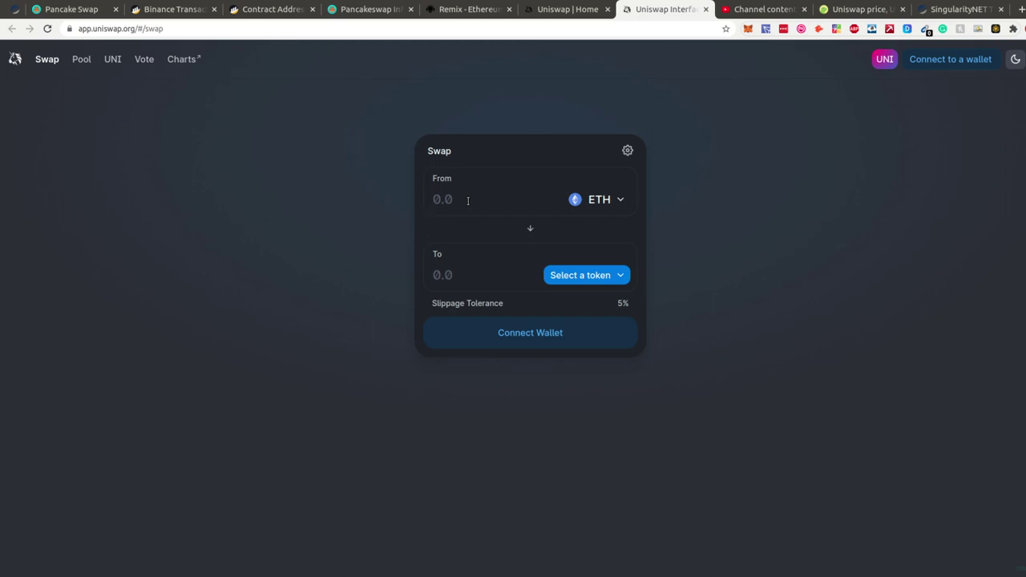
{"action": "type", "text": "1"}
{"action": "left_click", "coordinate": [614, 275]}
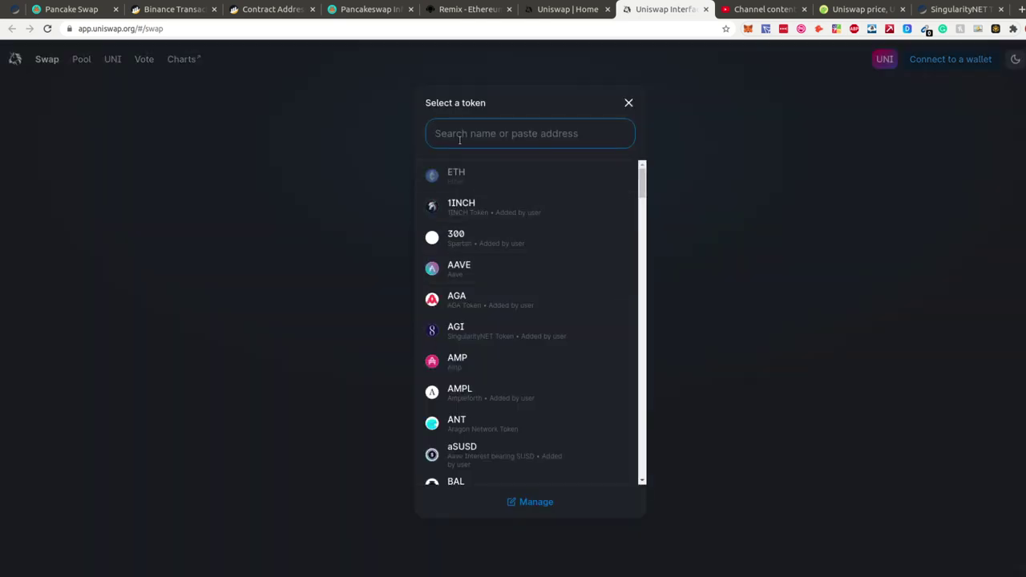
{"action": "left_click", "coordinate": [629, 104]}
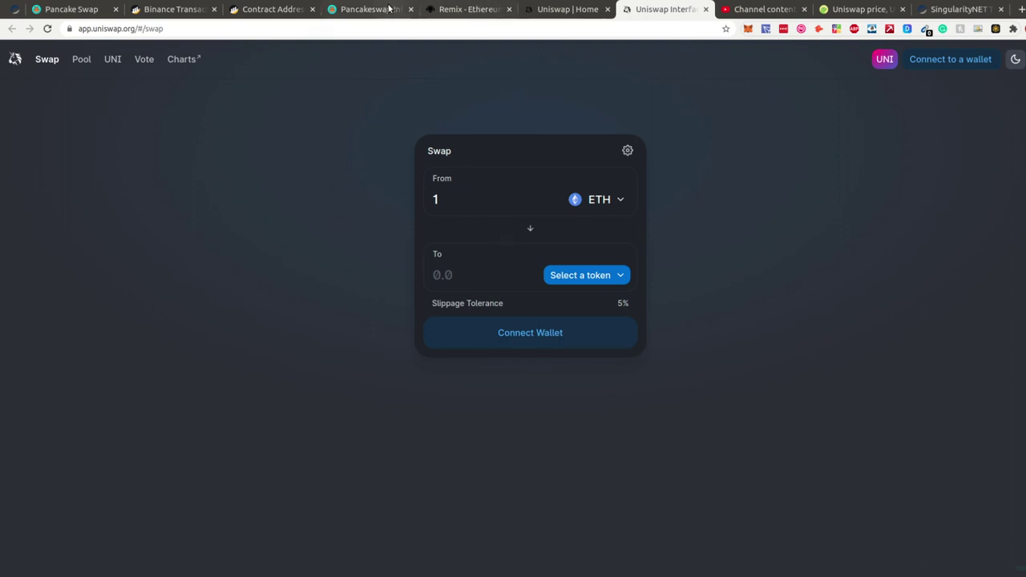
- Return to PancakeSwap, go through its home page to the Syrup Pool page and show only staked pools
{"action": "left_click", "coordinate": [87, 10]}
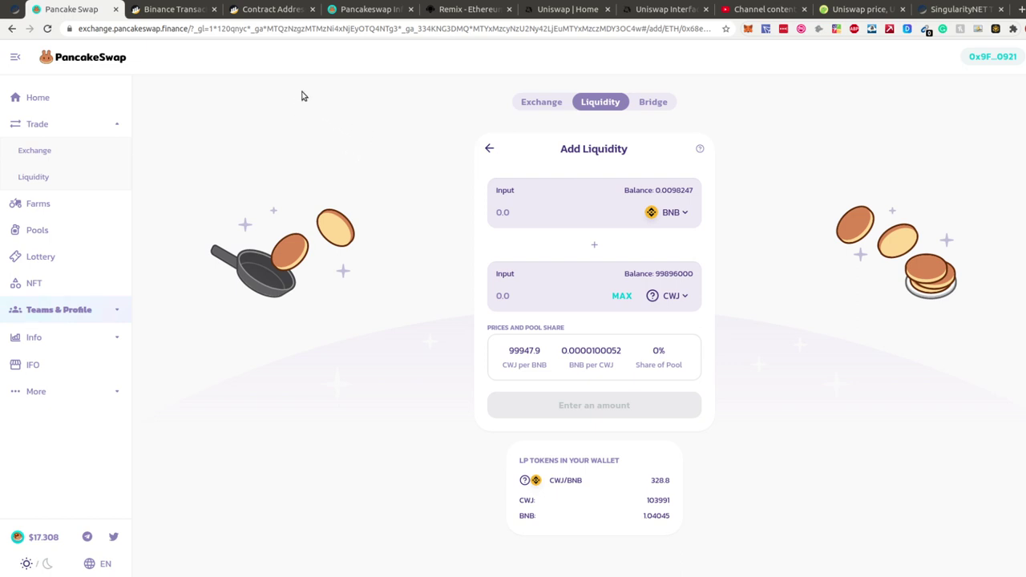
{"action": "left_click", "coordinate": [36, 98]}
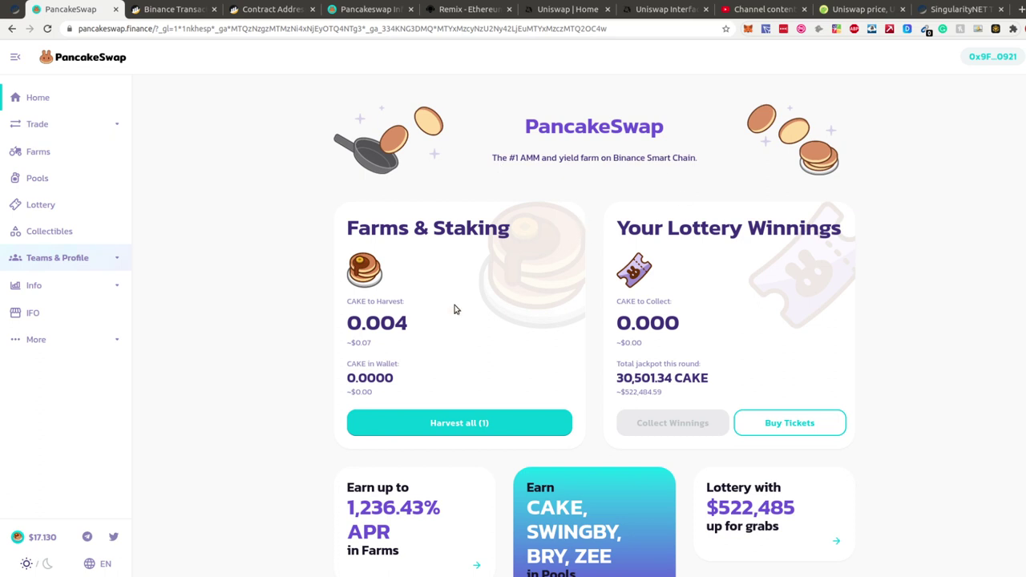
{"action": "left_click", "coordinate": [31, 178]}
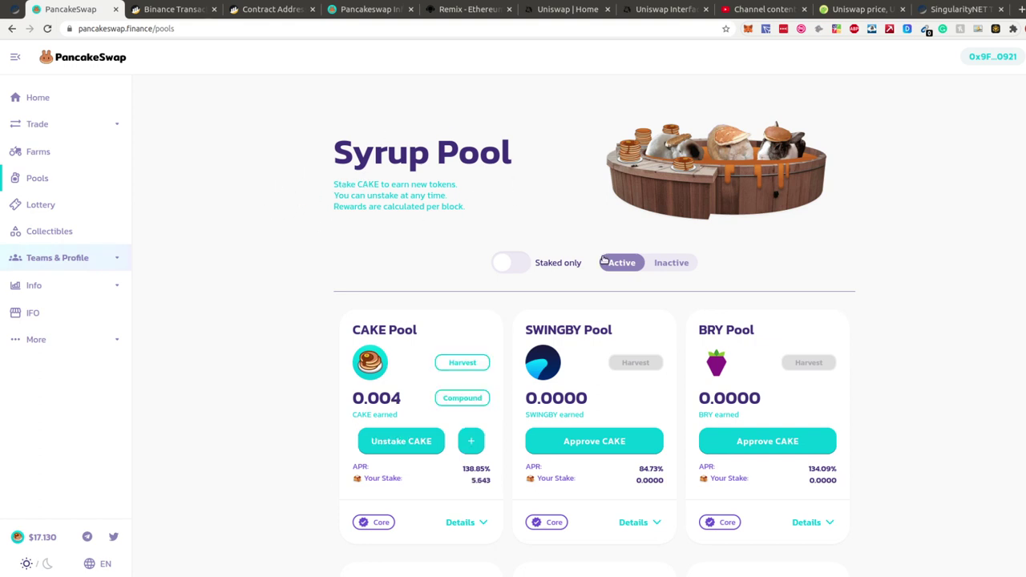
{"action": "left_click", "coordinate": [526, 266]}
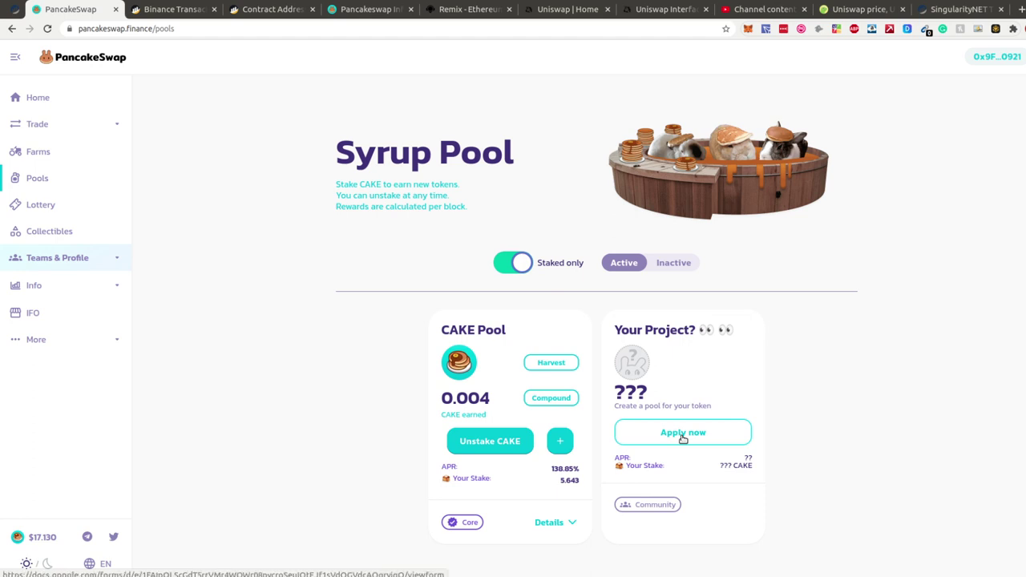
- Open the application form for creating a pool for your own token, choose Syrup Pool and continue to its questions
{"action": "left_click", "coordinate": [682, 433]}
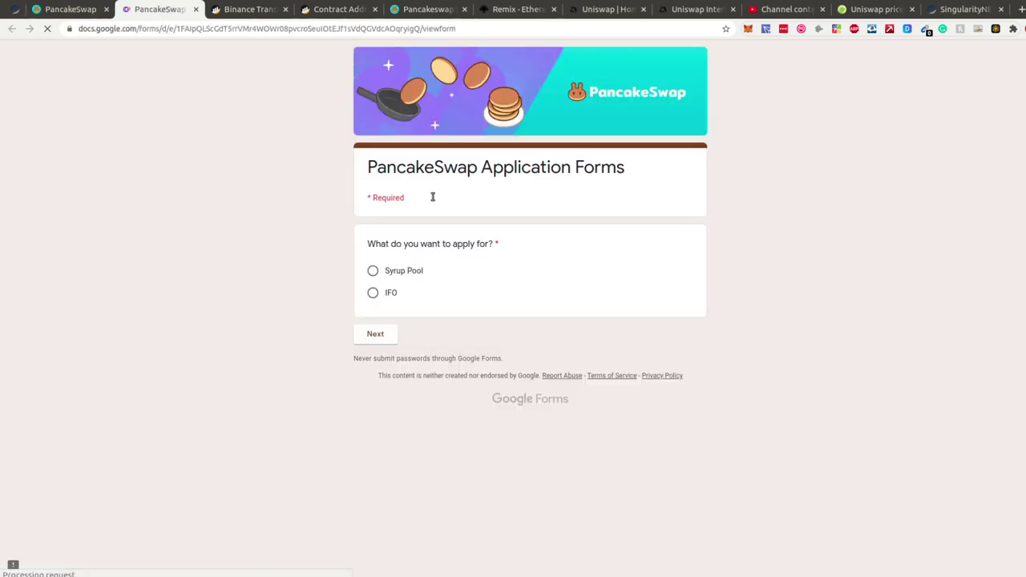
{"action": "left_click", "coordinate": [371, 271]}
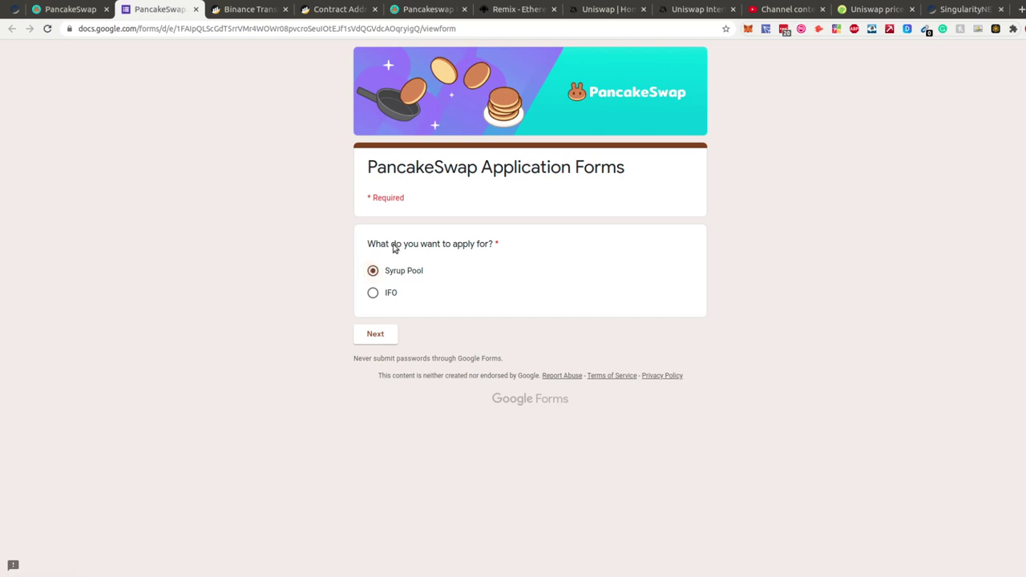
{"action": "left_click", "coordinate": [389, 334]}
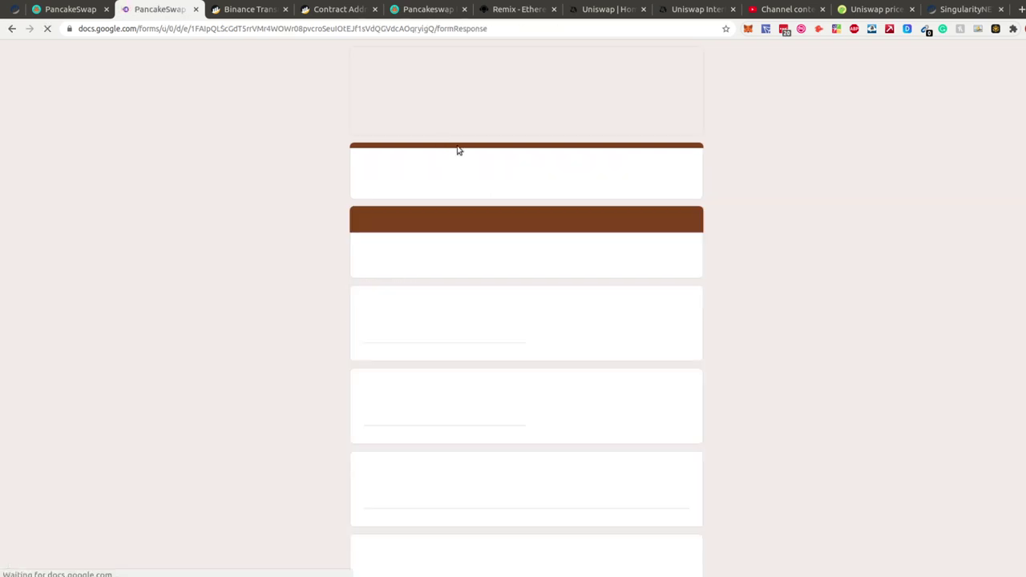
- Read through the Syrup Pool application questions and return to the Syrup Pool page to look at the CAKE Pool
{"action": "scroll", "coordinate": [372, 294], "scroll_direction": "down", "scroll_amount": 5}
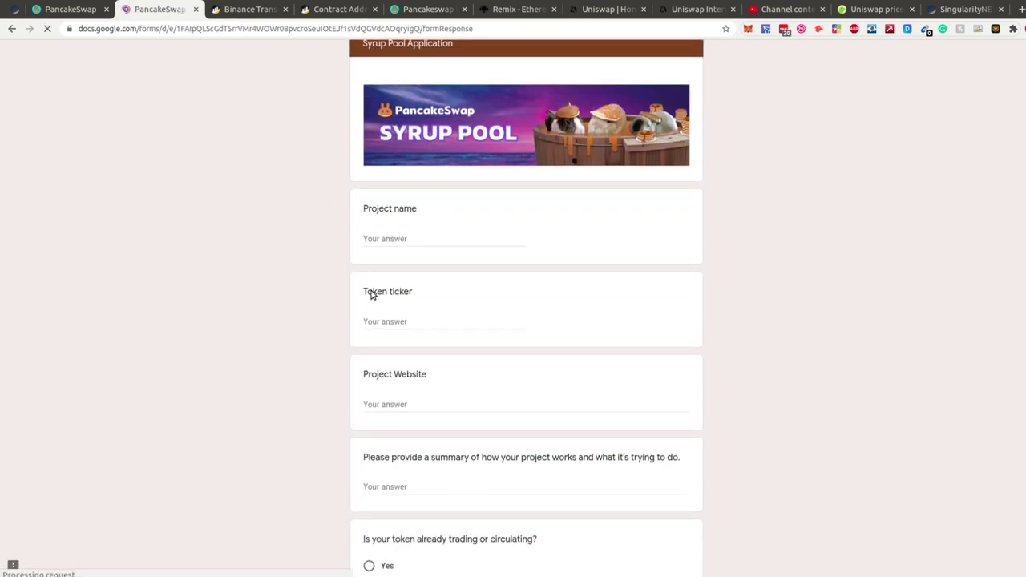
{"action": "scroll", "coordinate": [391, 341], "scroll_direction": "down", "scroll_amount": 5}
{"action": "scroll", "coordinate": [392, 341], "scroll_direction": "up", "scroll_amount": 8}
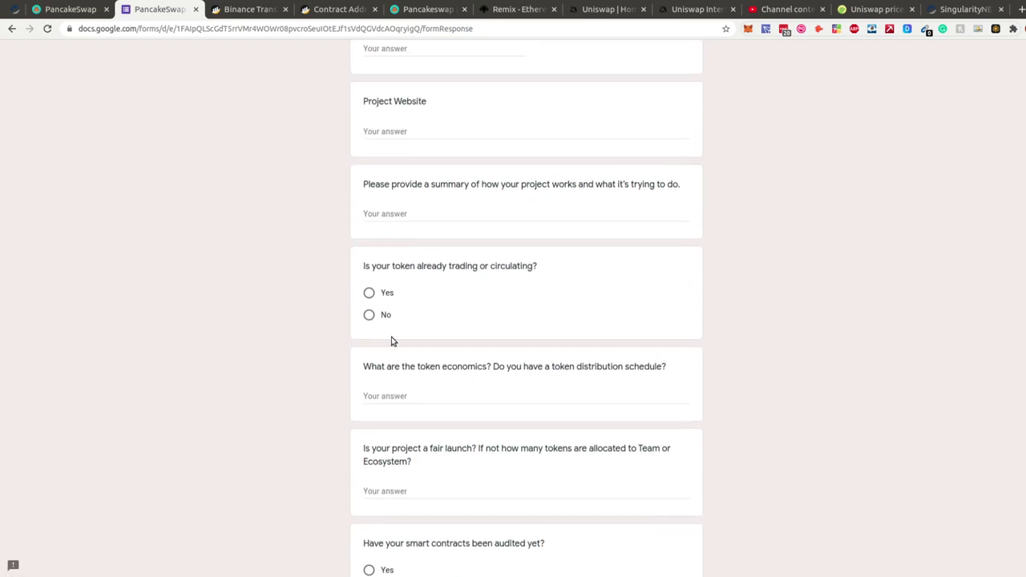
{"action": "scroll", "coordinate": [395, 186], "scroll_direction": "up", "scroll_amount": 3}
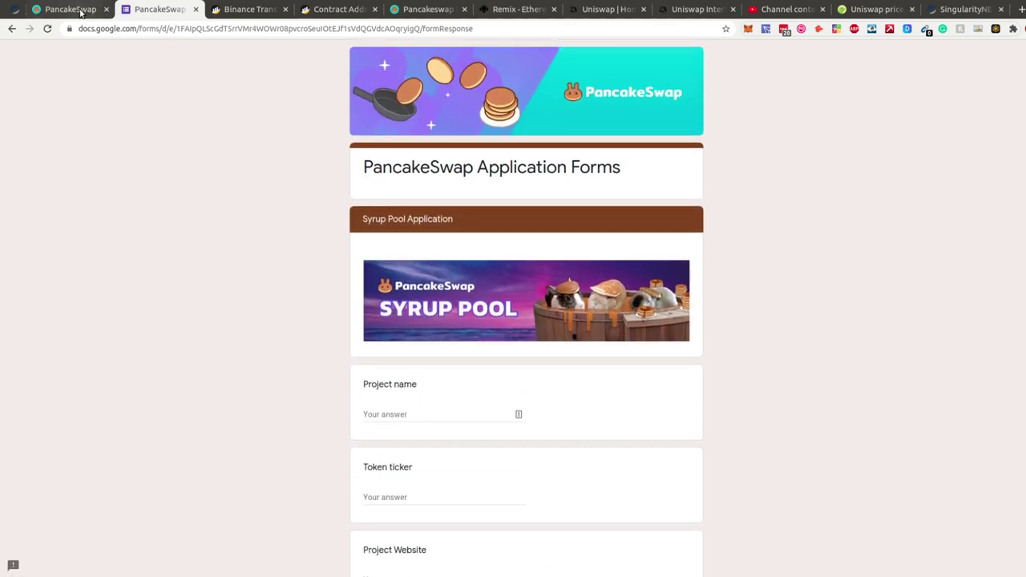
{"action": "left_click", "coordinate": [83, 10]}
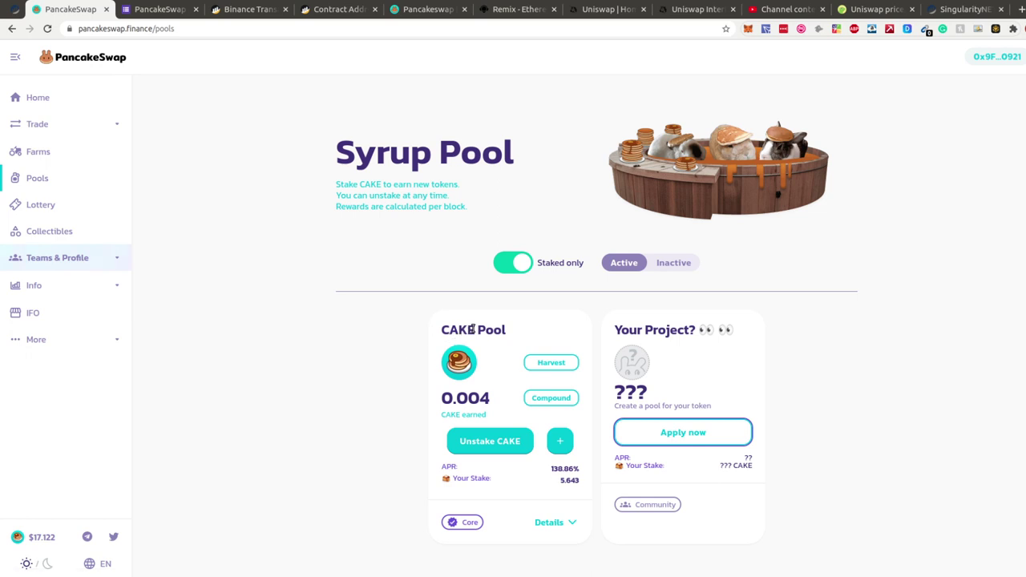
{"action": "left_click_drag", "start_coordinate": [474, 329], "coordinate": [441, 330]}
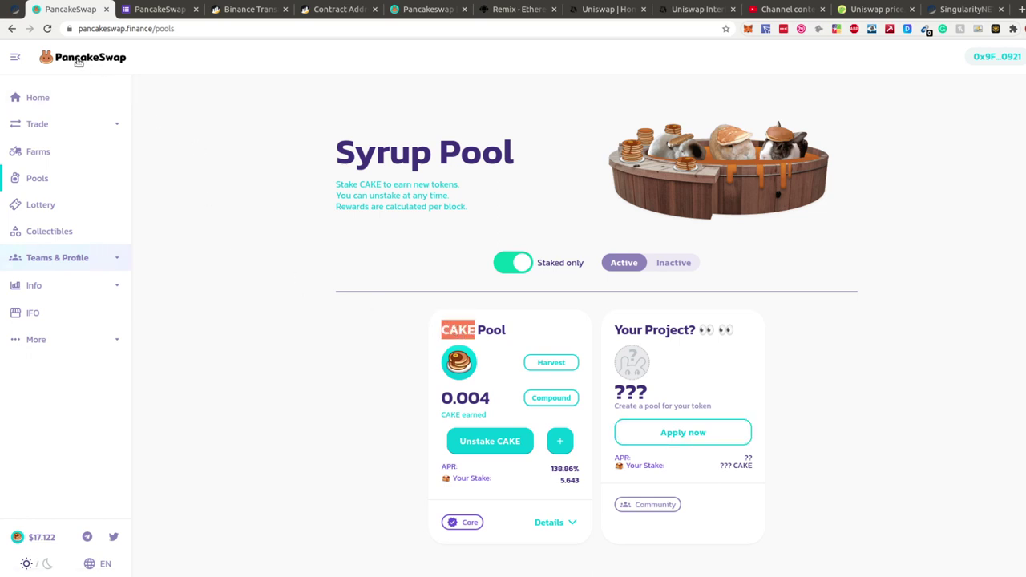
{"action": "left_click", "coordinate": [407, 338]}
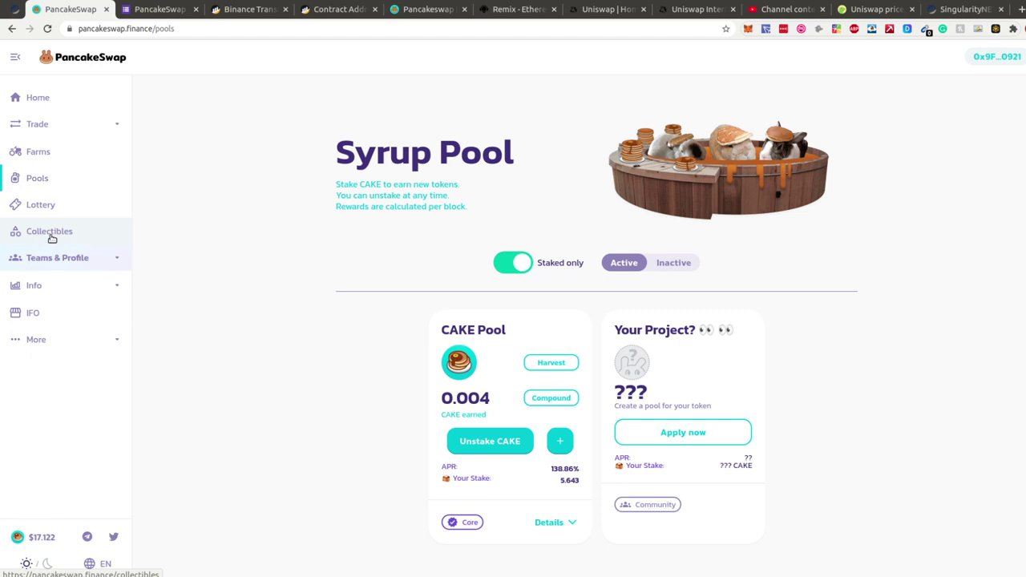
- Open the PancakeSwap token exchange and choose the second CWJ token in the "cw" search as the one to receive for BNB
{"action": "left_click", "coordinate": [40, 128]}
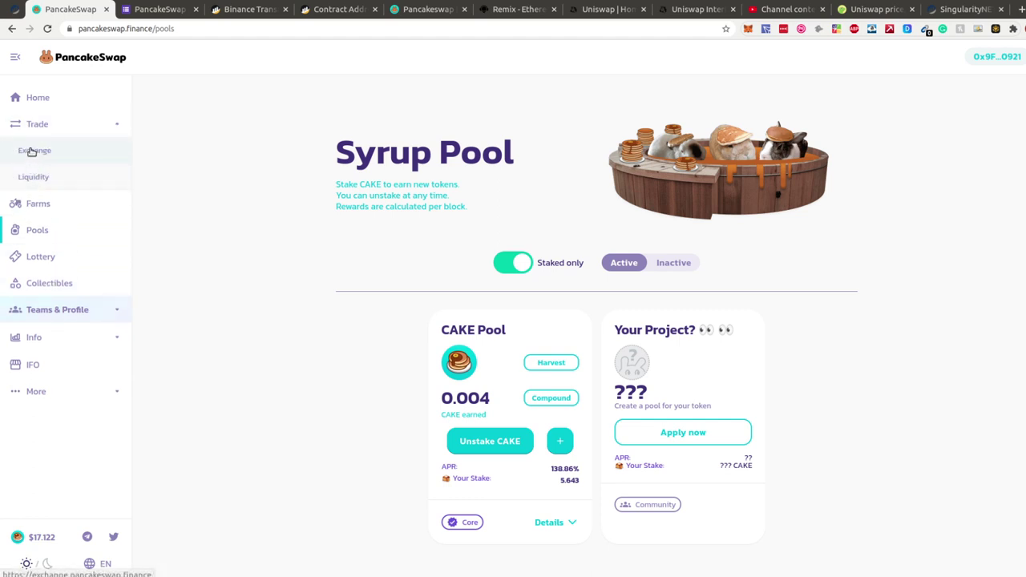
{"action": "left_click", "coordinate": [32, 151]}
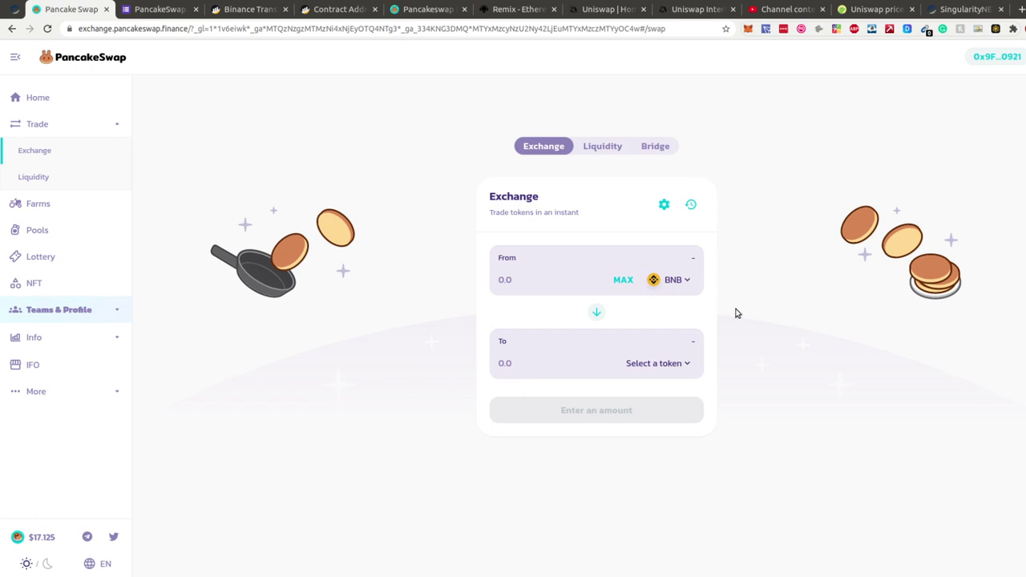
{"action": "left_click", "coordinate": [672, 362]}
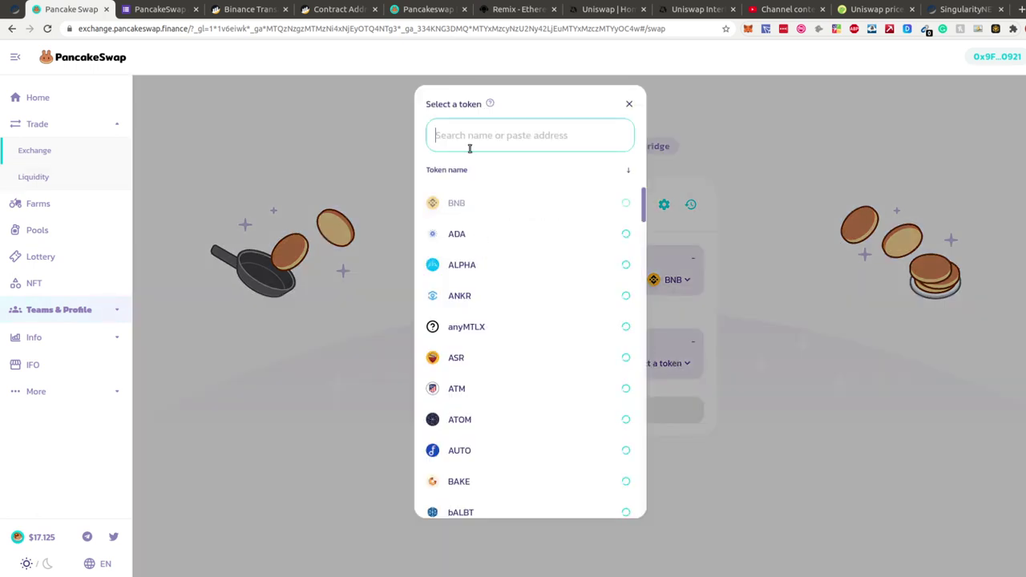
{"action": "type", "text": "cw"}
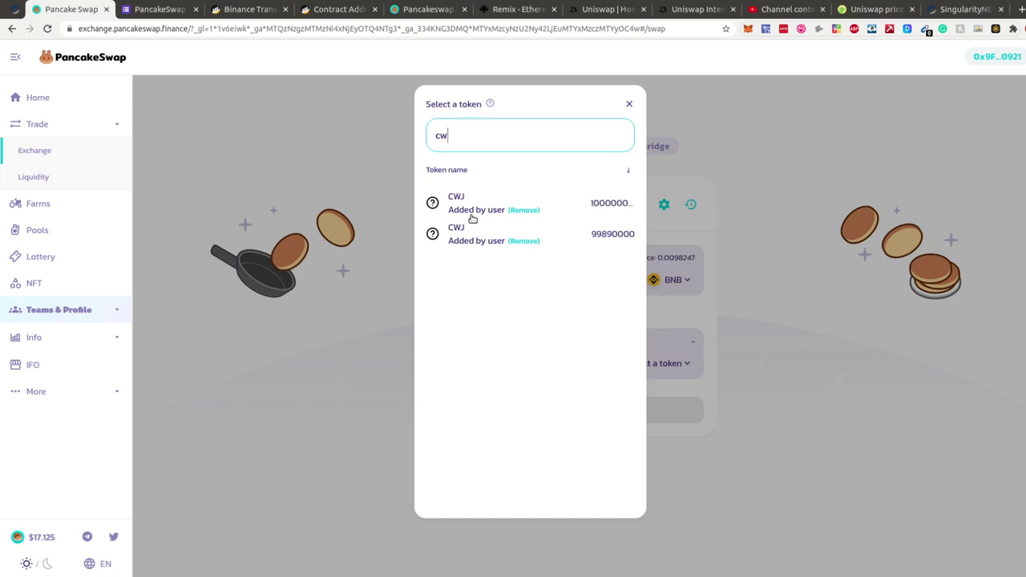
{"action": "left_click", "coordinate": [456, 230]}
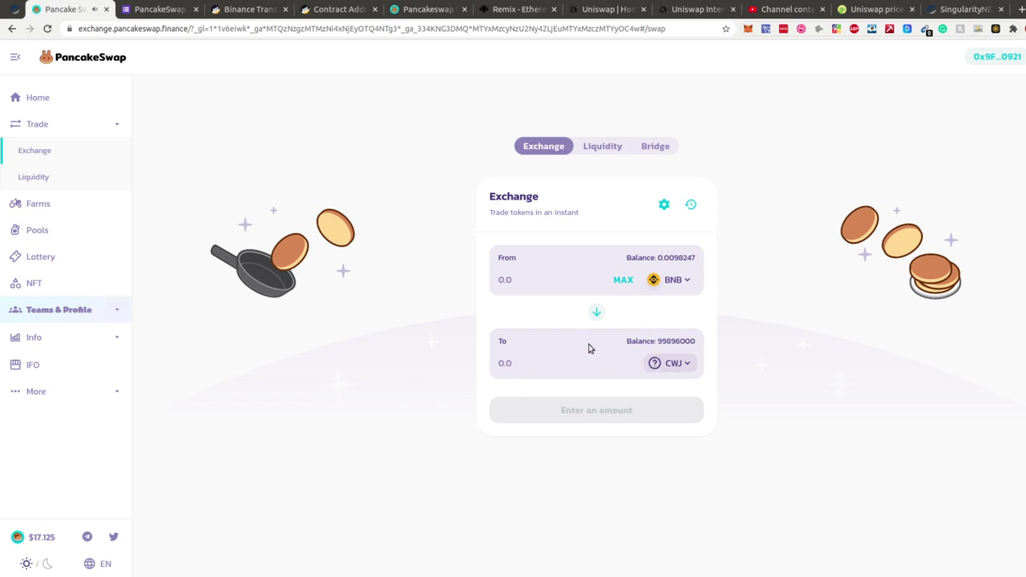
- Enter 1 BNB as the amount to swap for CWJ and examine the estimated amount and price per token
{"action": "left_click", "coordinate": [542, 279]}
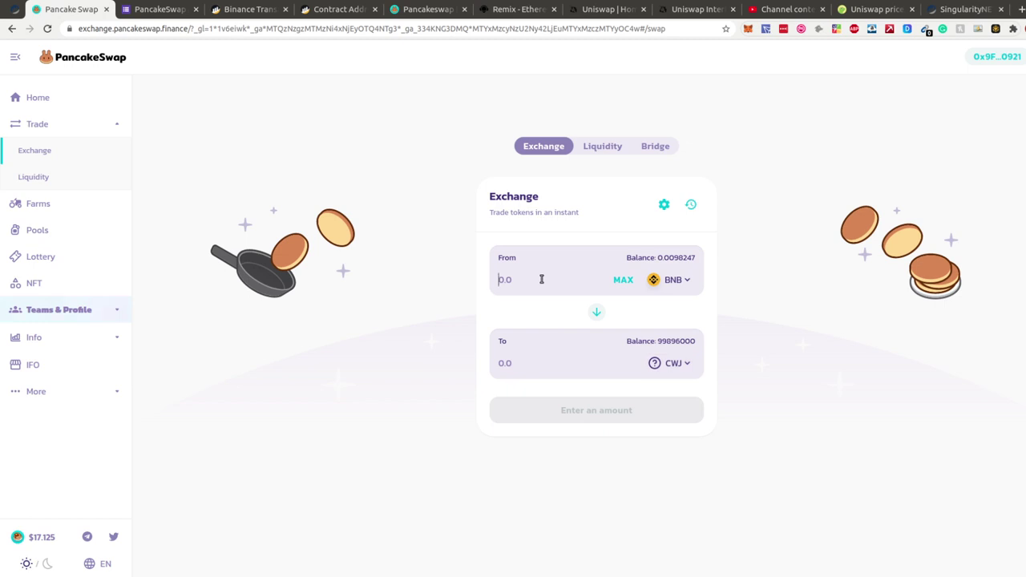
{"action": "left_click", "coordinate": [623, 280]}
{"action": "left_click", "coordinate": [523, 278]}
{"action": "key", "text": "BackSpace"}
{"action": "type", "text": "1"}
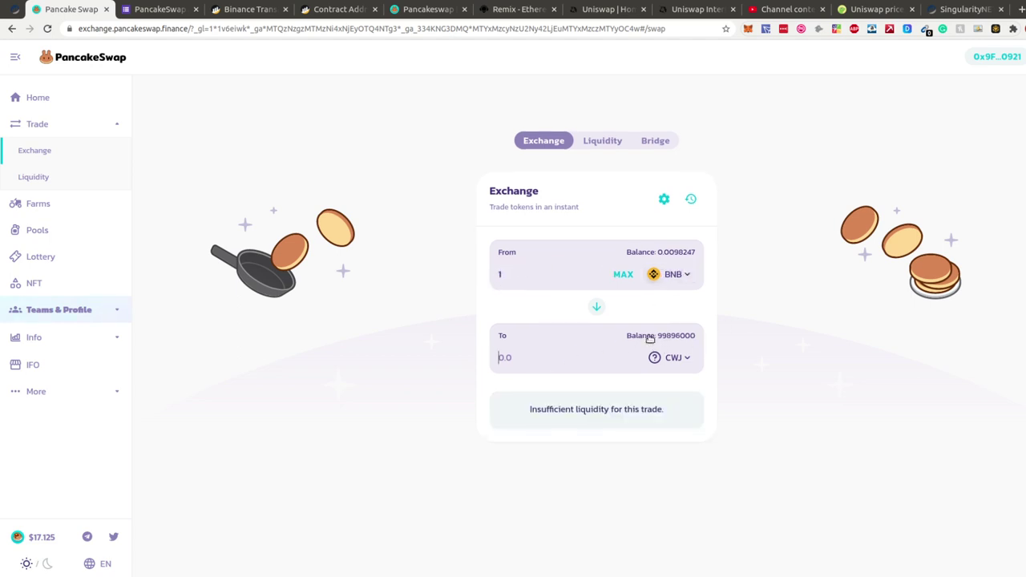
{"action": "left_click", "coordinate": [502, 274]}
{"action": "left_click", "coordinate": [505, 355]}
{"action": "left_click", "coordinate": [516, 273]}
{"action": "key", "text": "BackSpace"}
{"action": "type", "text": "1"}
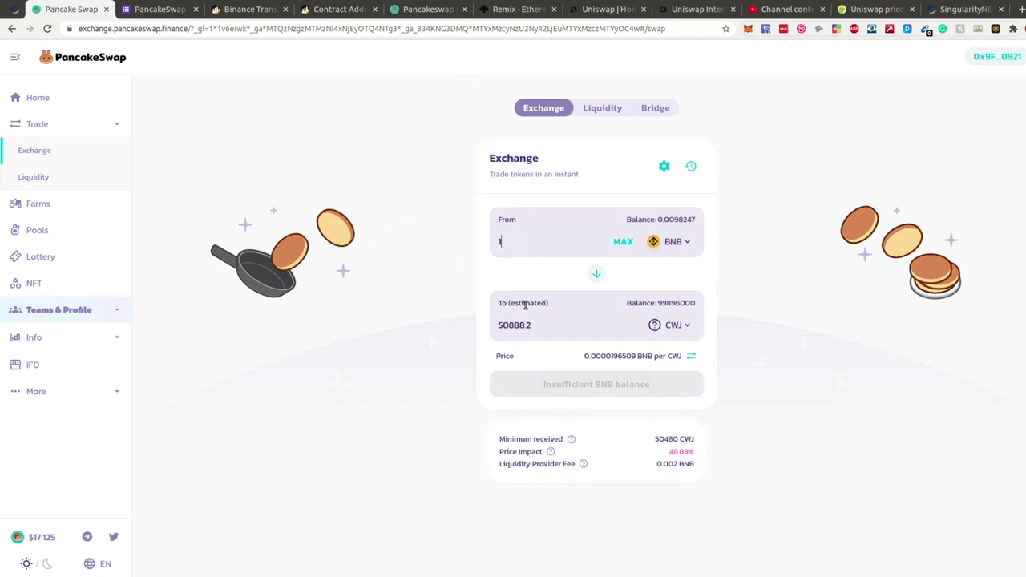
{"action": "left_click", "coordinate": [502, 241]}
{"action": "left_click", "coordinate": [508, 243]}
{"action": "triple_click", "coordinate": [543, 352]}
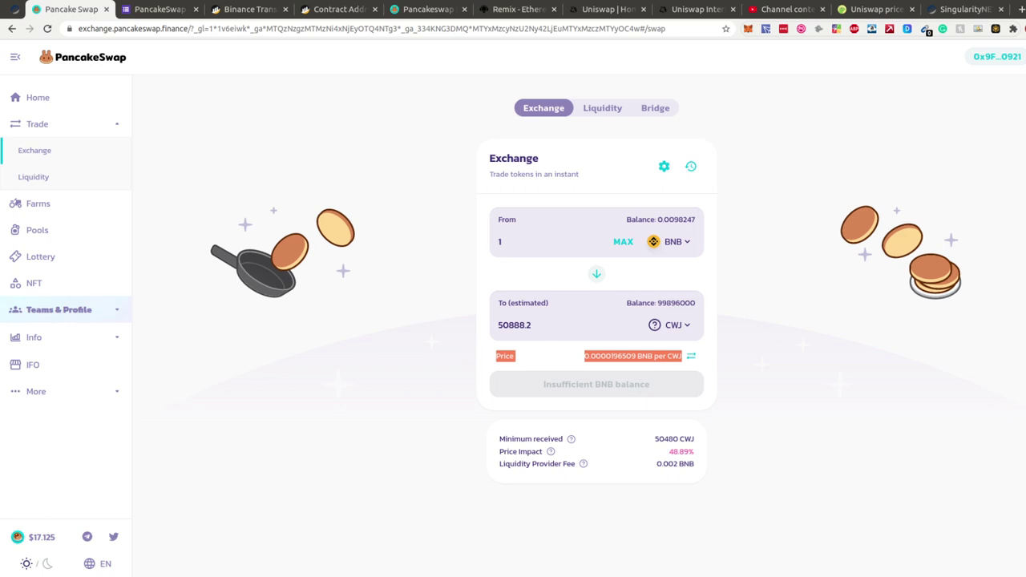
- Switch to BscScan, open the CodeWithJoe token page from the liquidity transaction and examine it, glancing at the Uniswap home page
{"action": "left_click", "coordinate": [239, 10]}
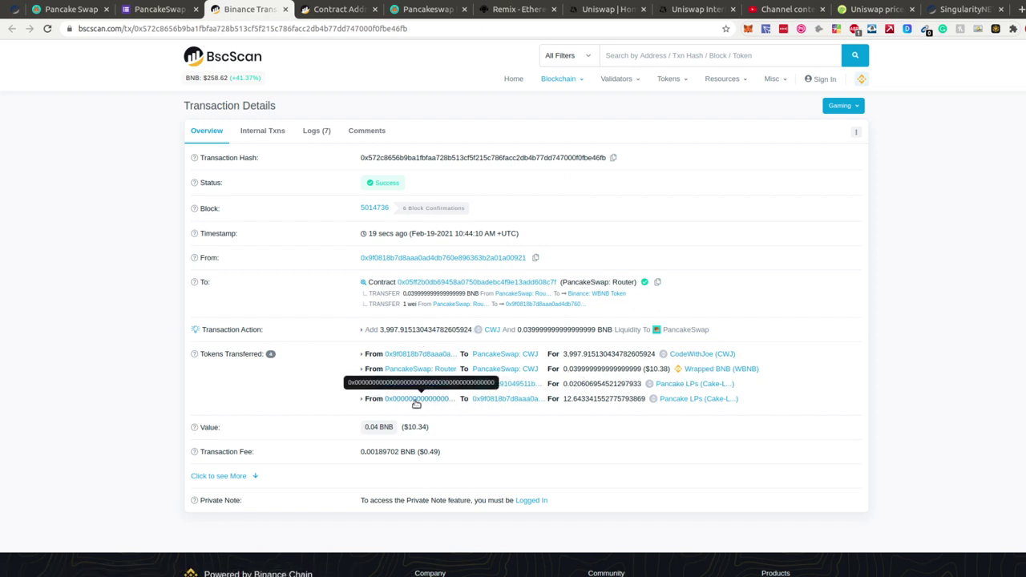
{"action": "left_click", "coordinate": [697, 357]}
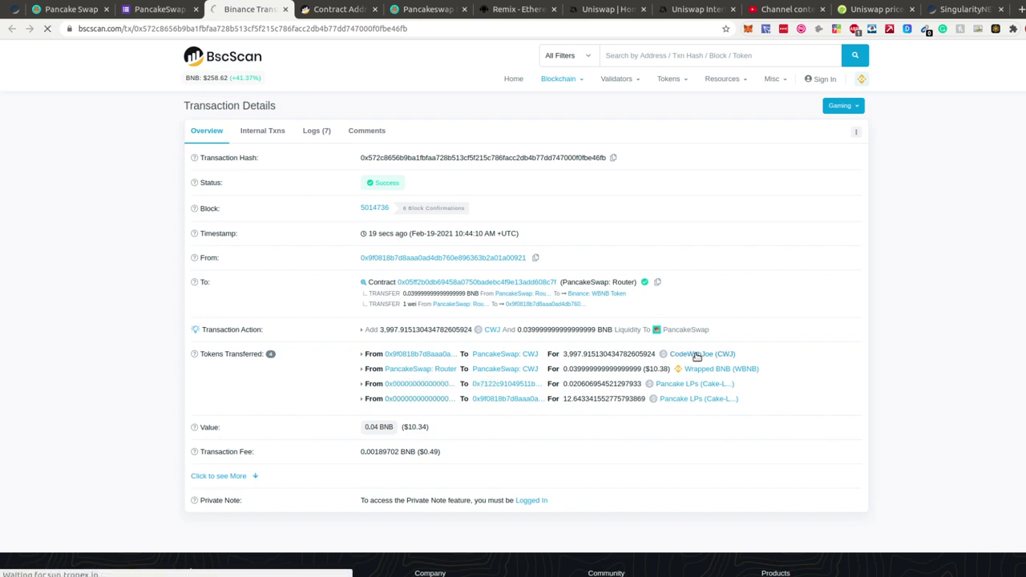
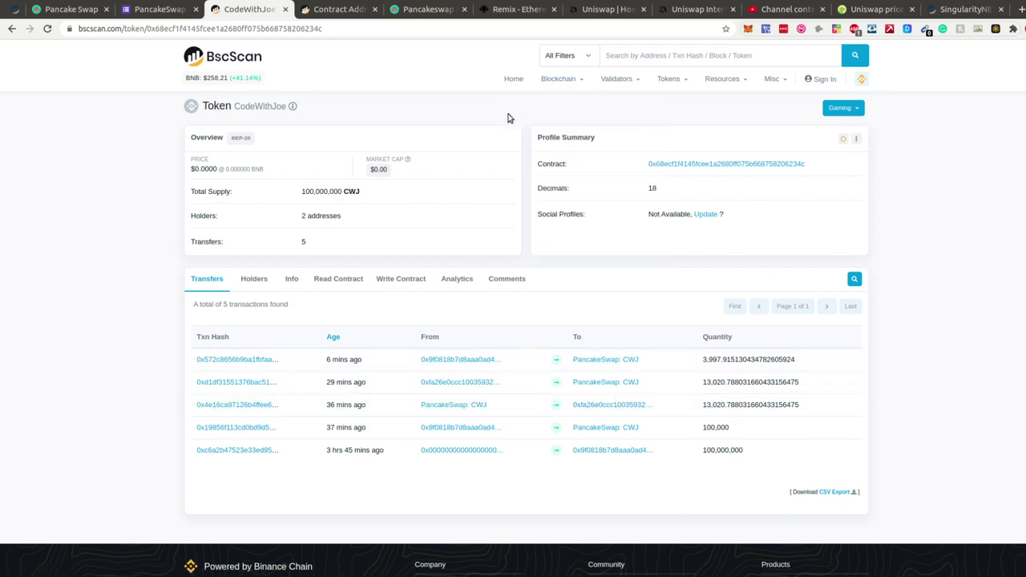
{"action": "left_click", "coordinate": [598, 10]}
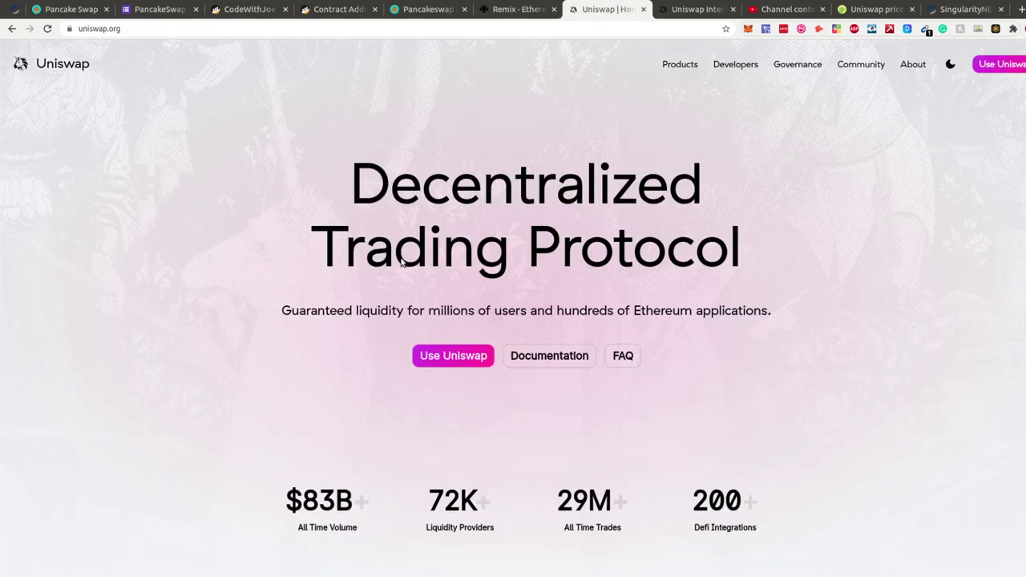
{"action": "left_click", "coordinate": [241, 10]}
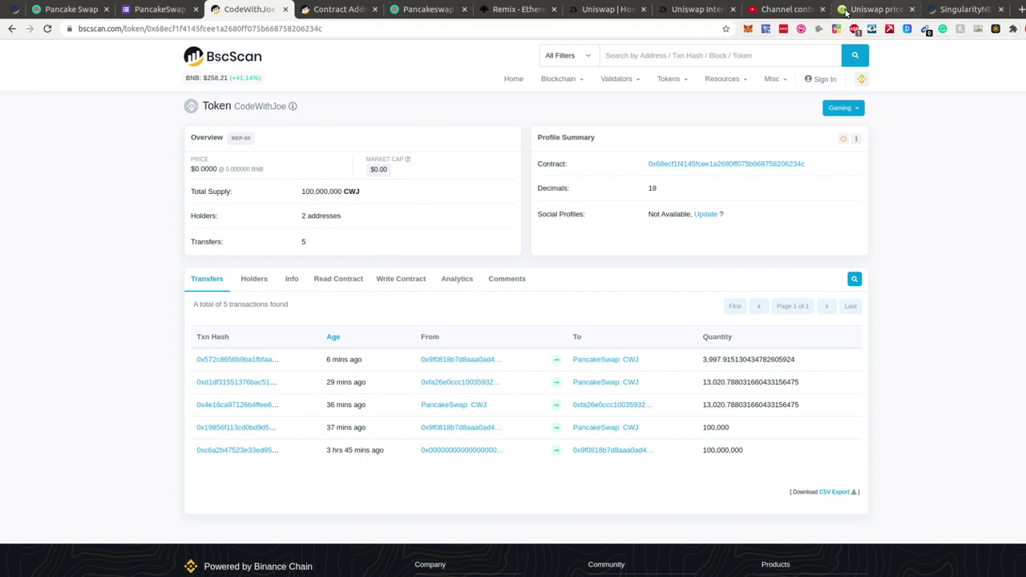
- Switch to CoinGecko, view its home page of cryptocurrency prices and return to the CodeWithJoe token page on BscScan
{"action": "left_click", "coordinate": [873, 10]}
{"action": "left_click", "coordinate": [151, 155]}
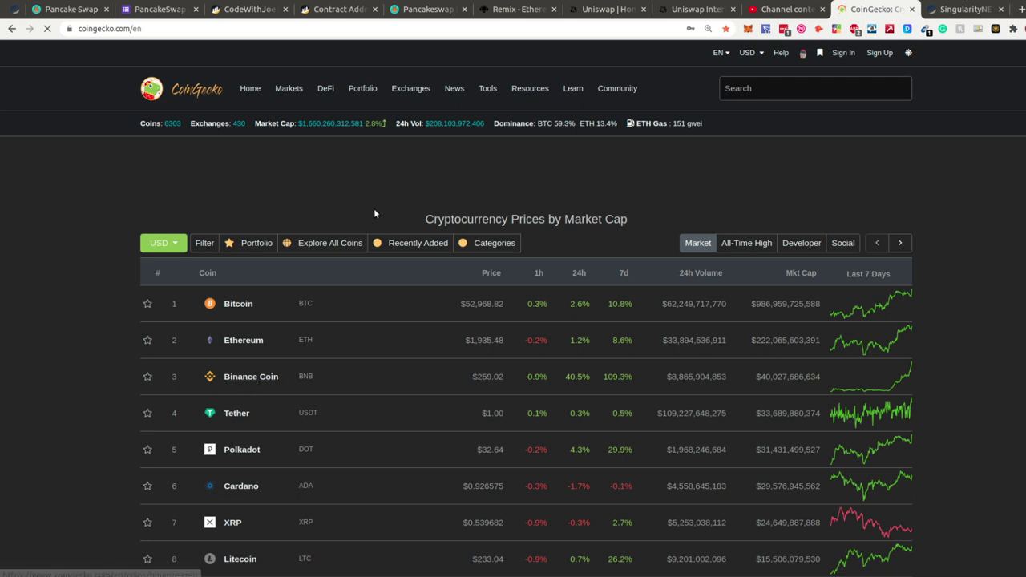
{"action": "left_click", "coordinate": [245, 10]}
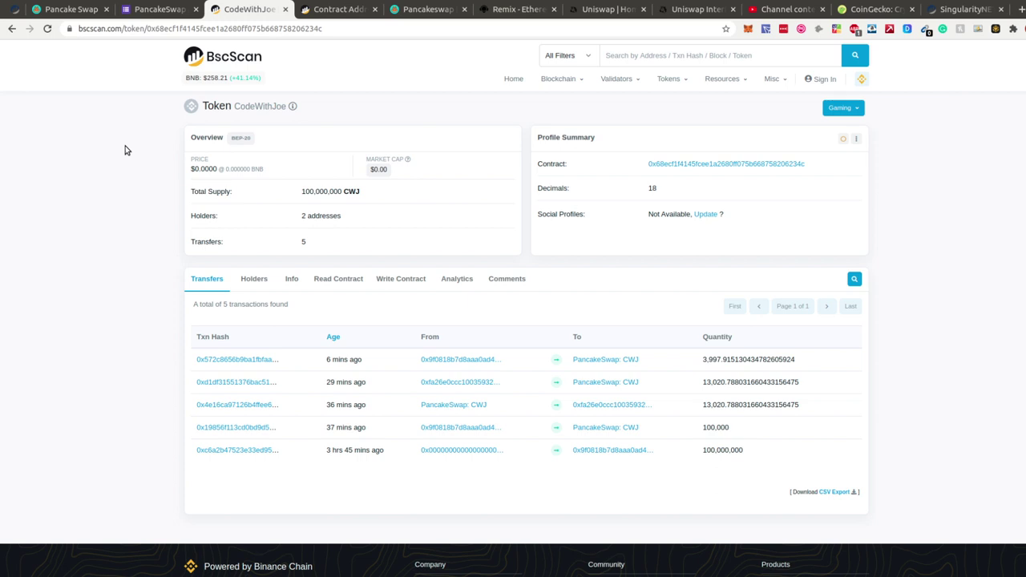
- Glance at the PancakeSwap exchange, switch to PancakeSwap Analytics, reload it and search its pairs and tokens for "cwj"
{"action": "left_click", "coordinate": [81, 9]}
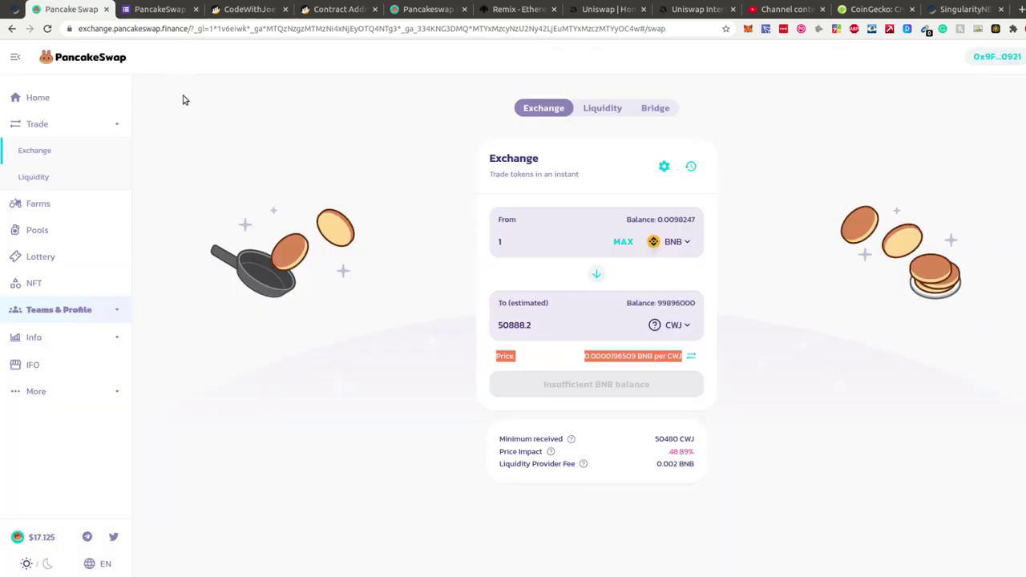
{"action": "left_click", "coordinate": [417, 9]}
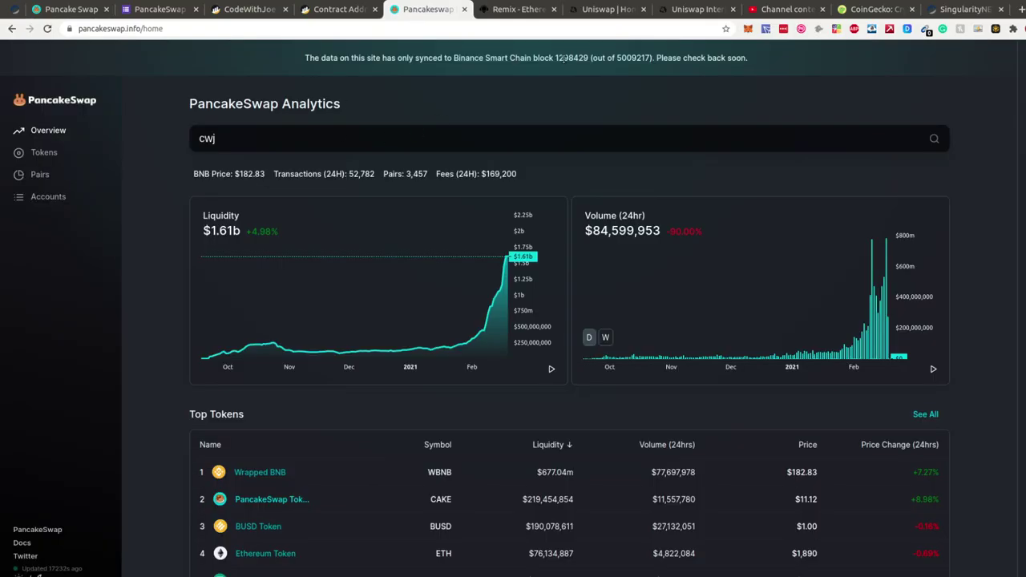
{"action": "left_click", "coordinate": [47, 28]}
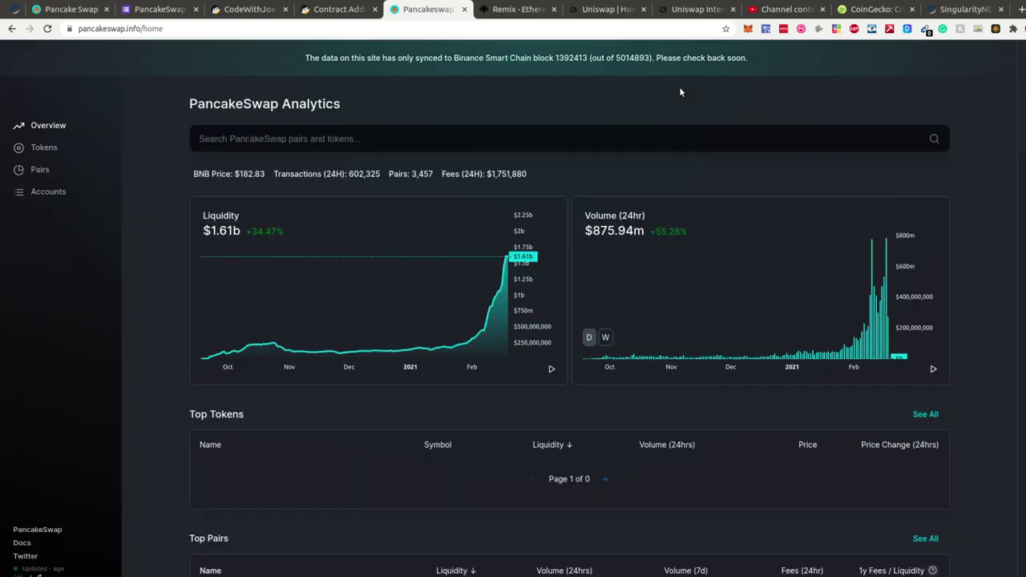
{"action": "left_click", "coordinate": [250, 138]}
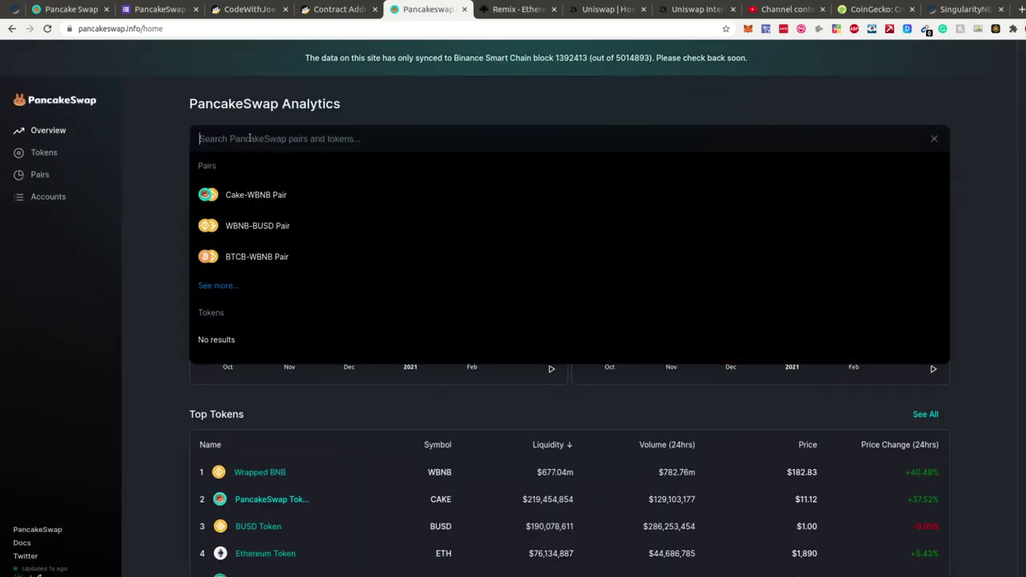
{"action": "type", "text": "cwj"}
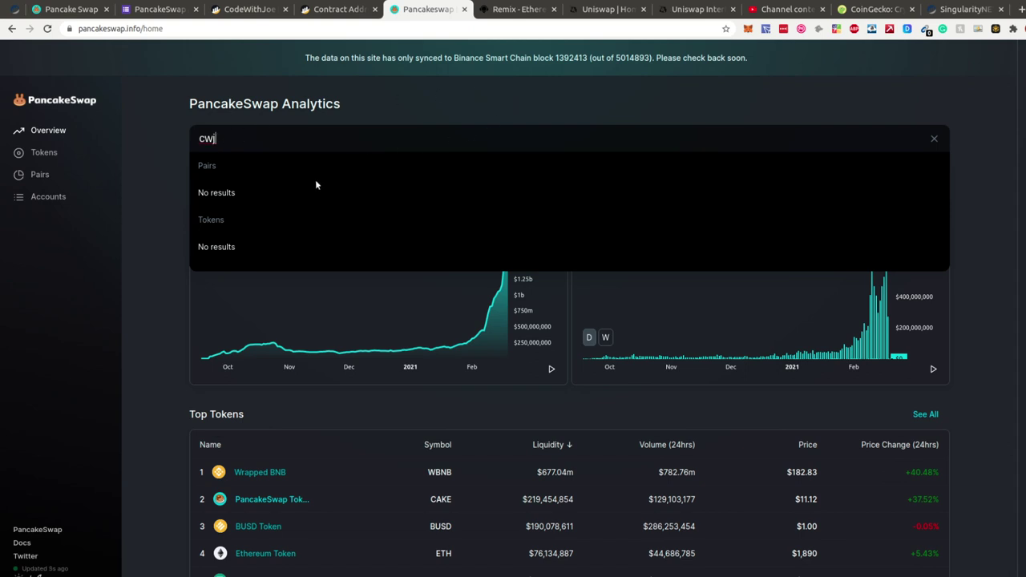
{"action": "left_click", "coordinate": [450, 107]}
- Look at the Uniswap swap interface and load uniswap.info in place of the YouTube channel page to view Uniswap Analytics
{"action": "left_click", "coordinate": [696, 10]}
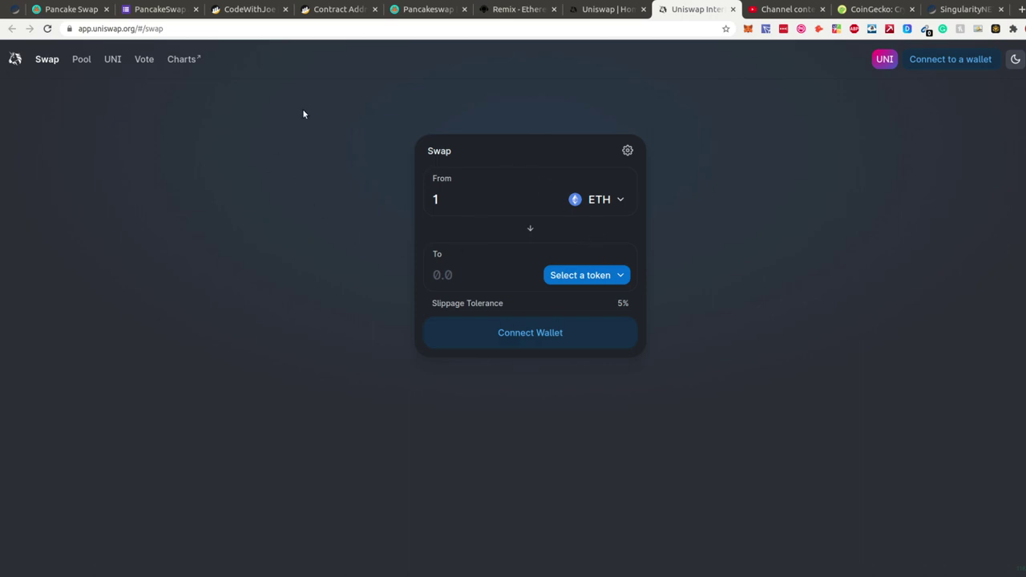
{"action": "left_click", "coordinate": [785, 10]}
{"action": "left_click", "coordinate": [628, 30]}
{"action": "type", "text": "uniswap.inf"}
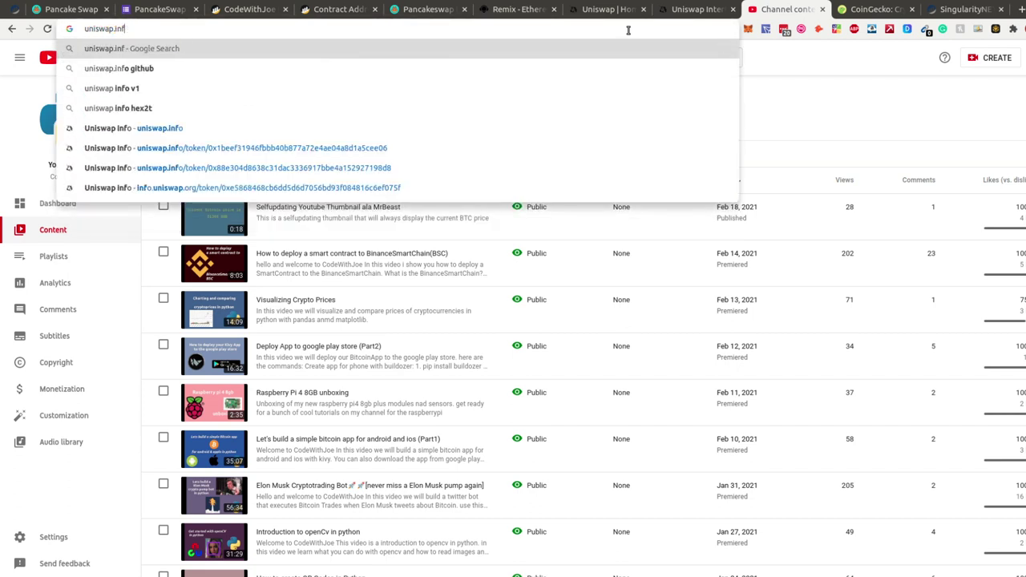
{"action": "type", "text": "o"}
{"action": "key", "text": "Return"}
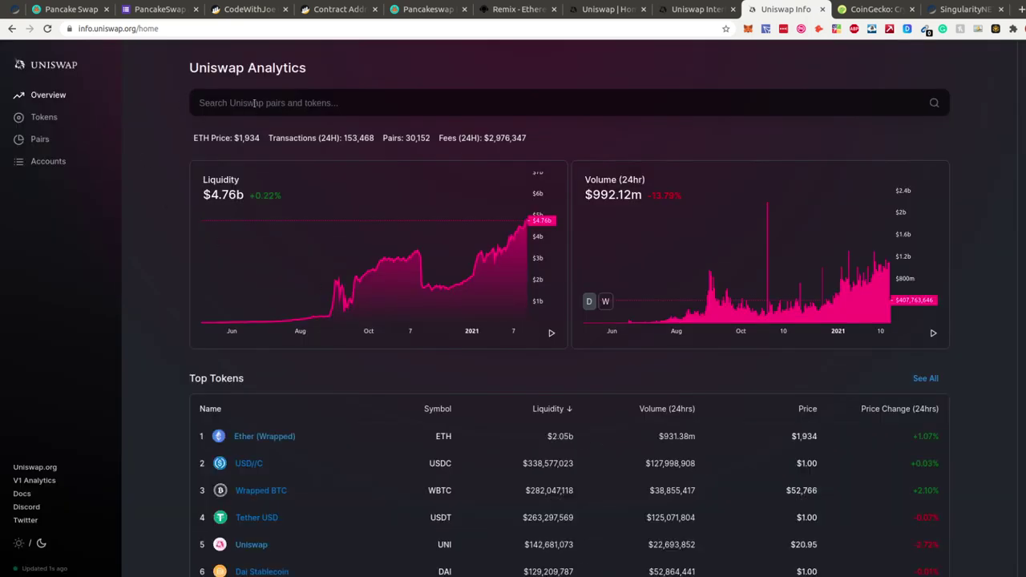
{"action": "left_click", "coordinate": [255, 103]}
{"action": "left_click", "coordinate": [320, 65]}
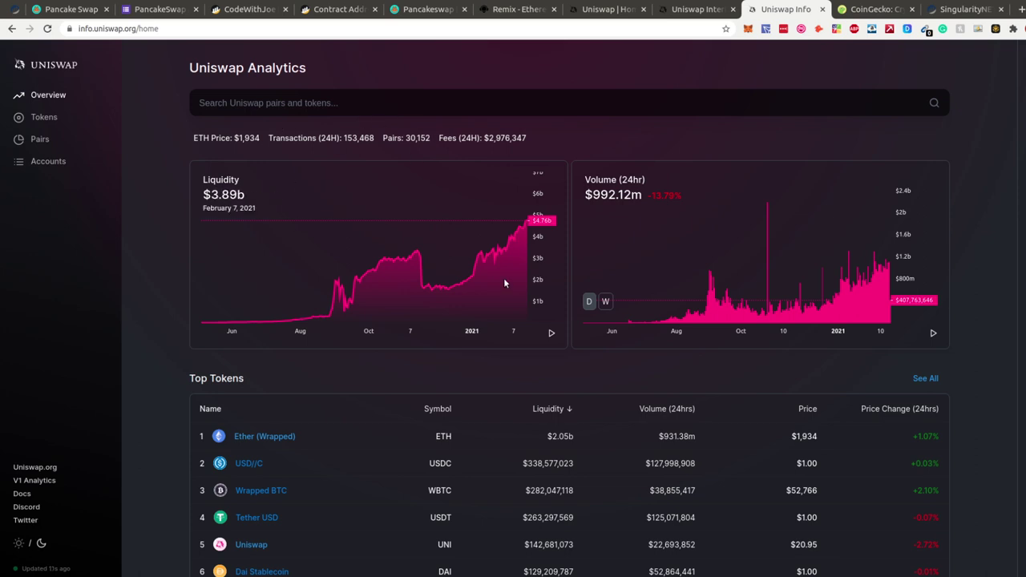
- Close the Syrup Pool application form, return to the PancakeSwap exchange and clear the highlight on the price
{"action": "left_click", "coordinate": [152, 12]}
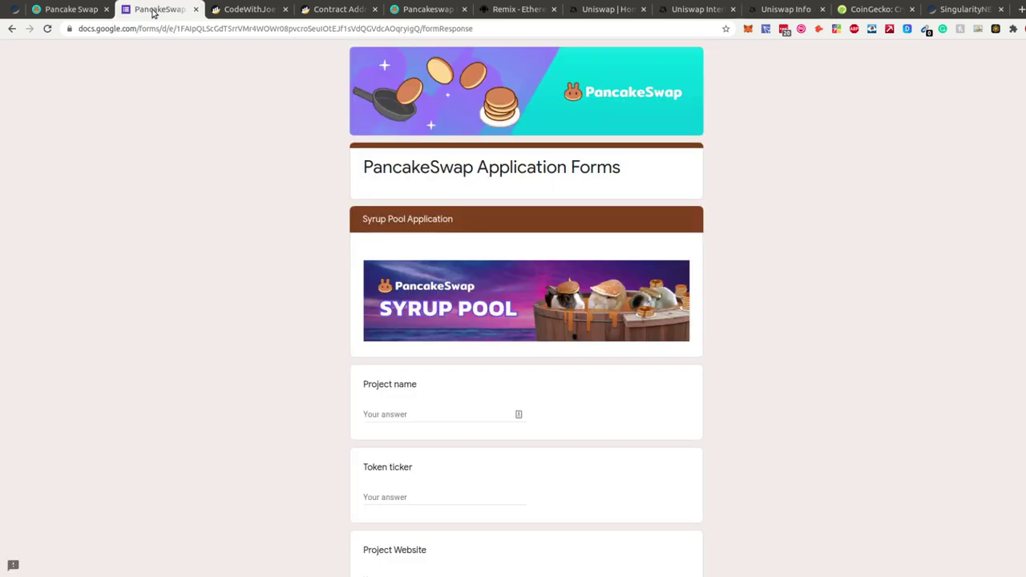
{"action": "left_click", "coordinate": [197, 10]}
{"action": "left_click", "coordinate": [629, 97]}
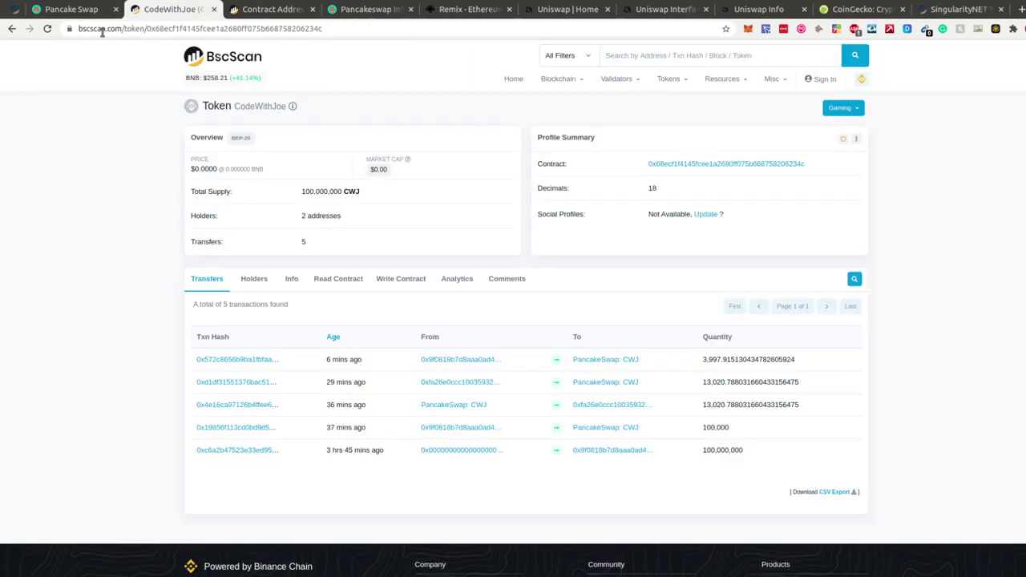
{"action": "left_click", "coordinate": [80, 10]}
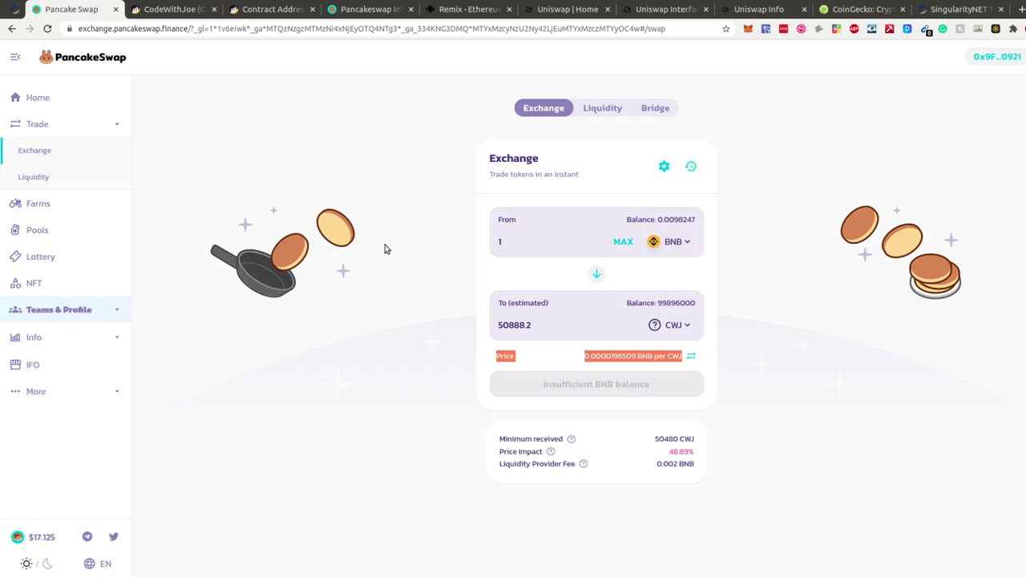
{"action": "left_click", "coordinate": [385, 249]}
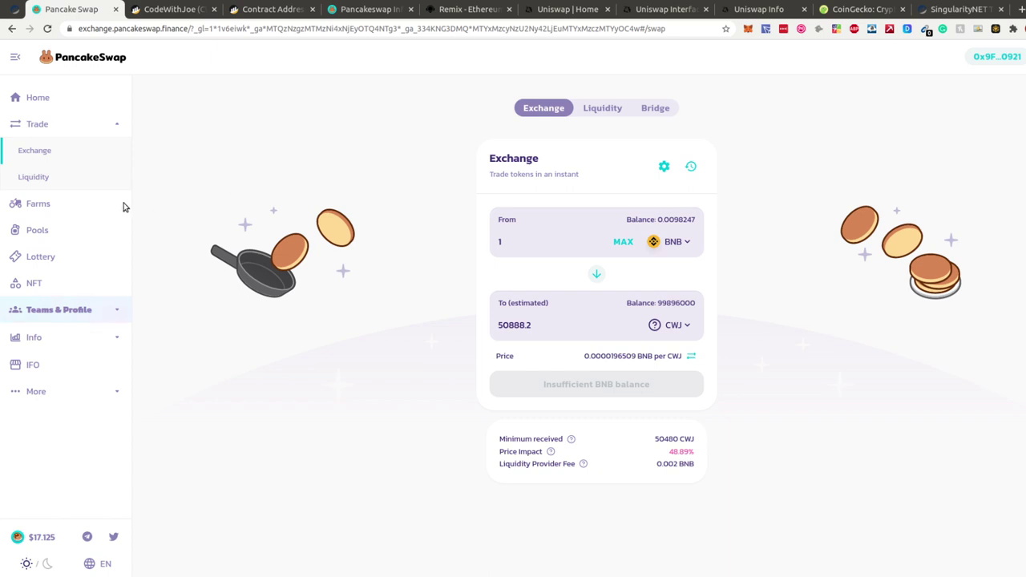
- View the PancakeSwap Liquidity page, the Uniswap swap interface and the Uniswap home page
{"action": "left_click", "coordinate": [46, 180]}
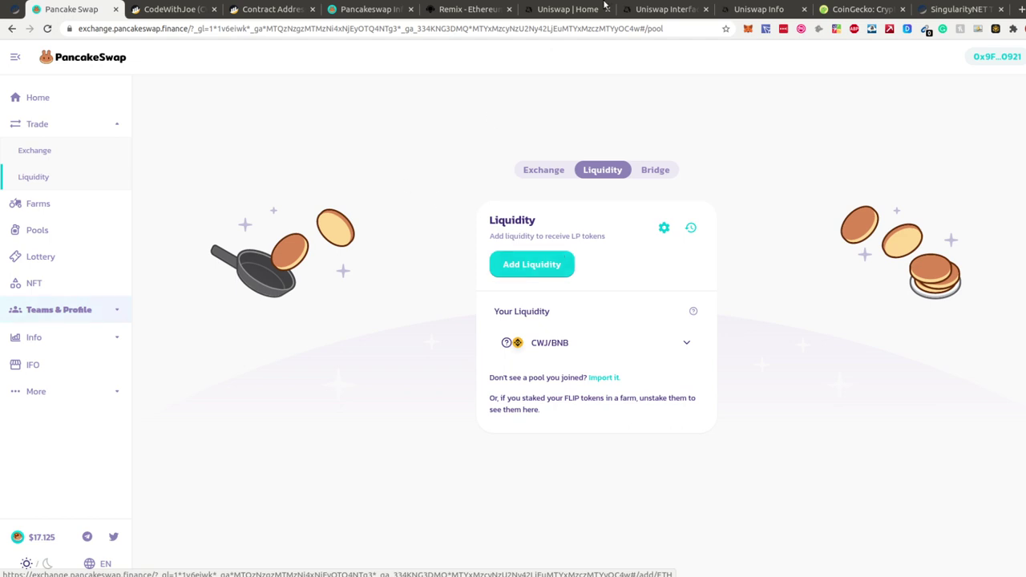
{"action": "left_click", "coordinate": [667, 10]}
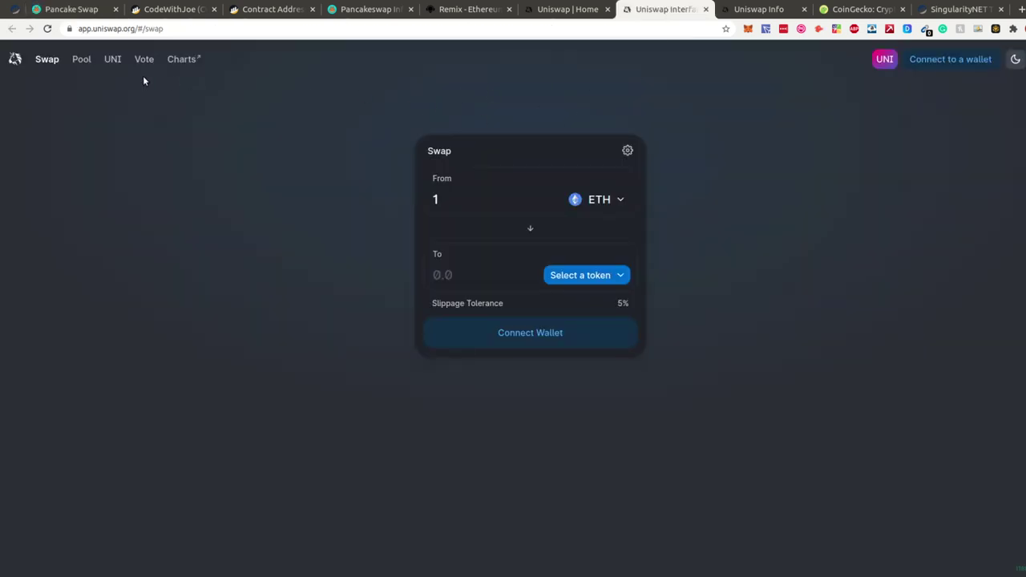
{"action": "left_click", "coordinate": [574, 10]}
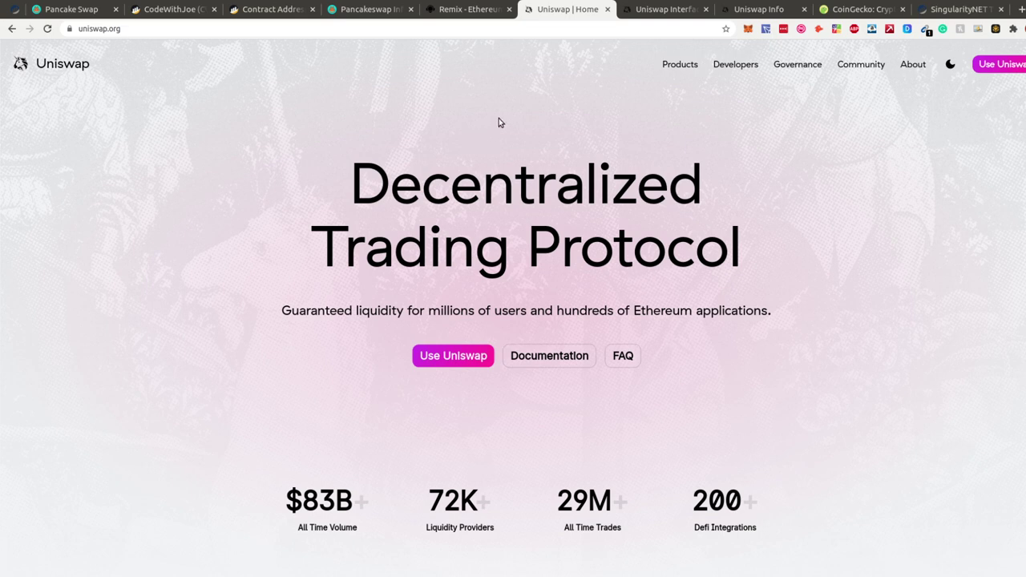
- Switch to PancakeSwap Analytics and open the PancakeSwap Token (Cake) page from the Top Tokens list
{"action": "left_click", "coordinate": [361, 16]}
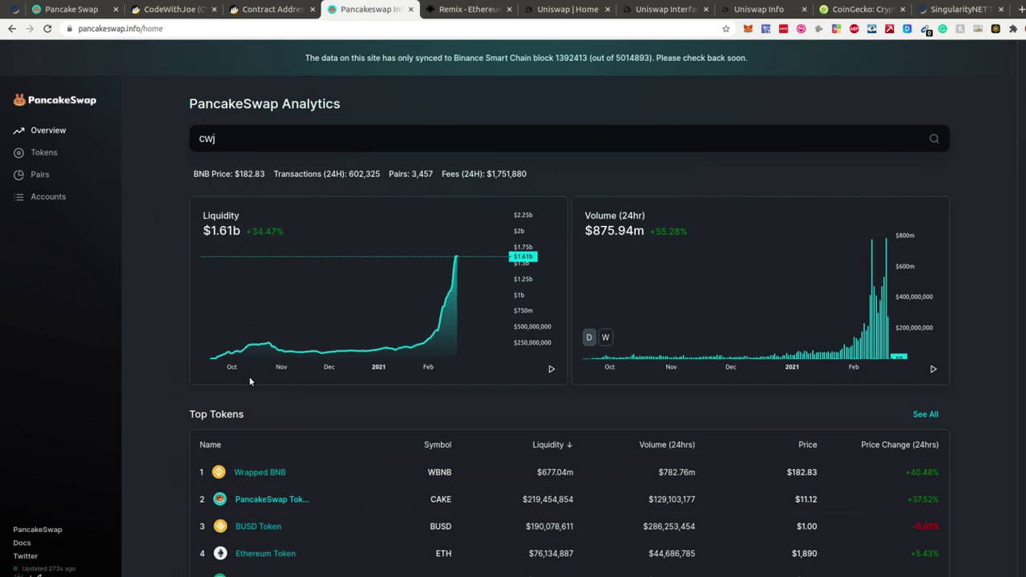
{"action": "scroll", "coordinate": [264, 500], "scroll_direction": "down", "scroll_amount": 1}
{"action": "left_click", "coordinate": [267, 474]}
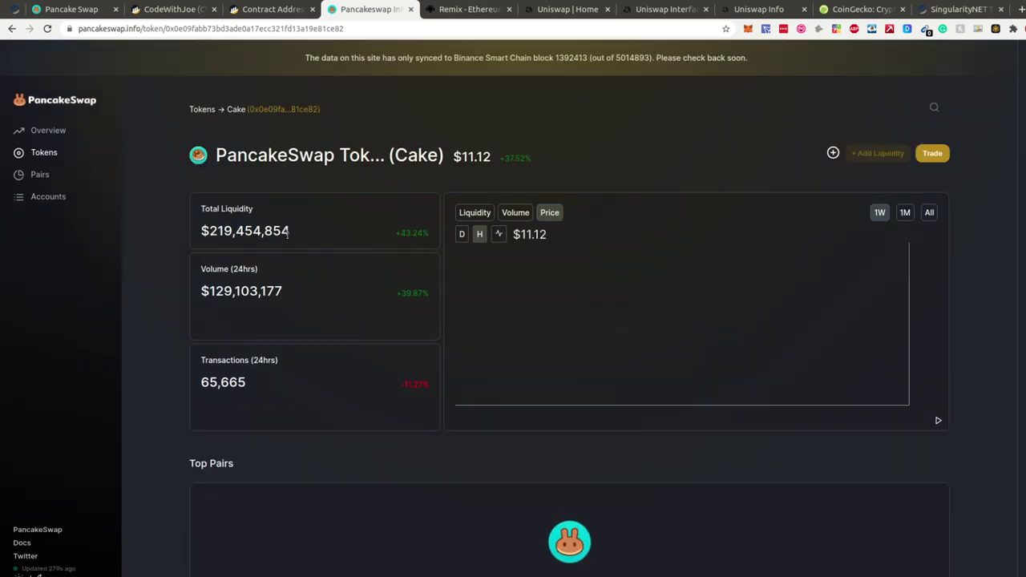
- Examine the Cake token's total liquidity, 24-hour volume, transactions and top pairs
{"action": "scroll", "coordinate": [304, 412], "scroll_direction": "down", "scroll_amount": 1}
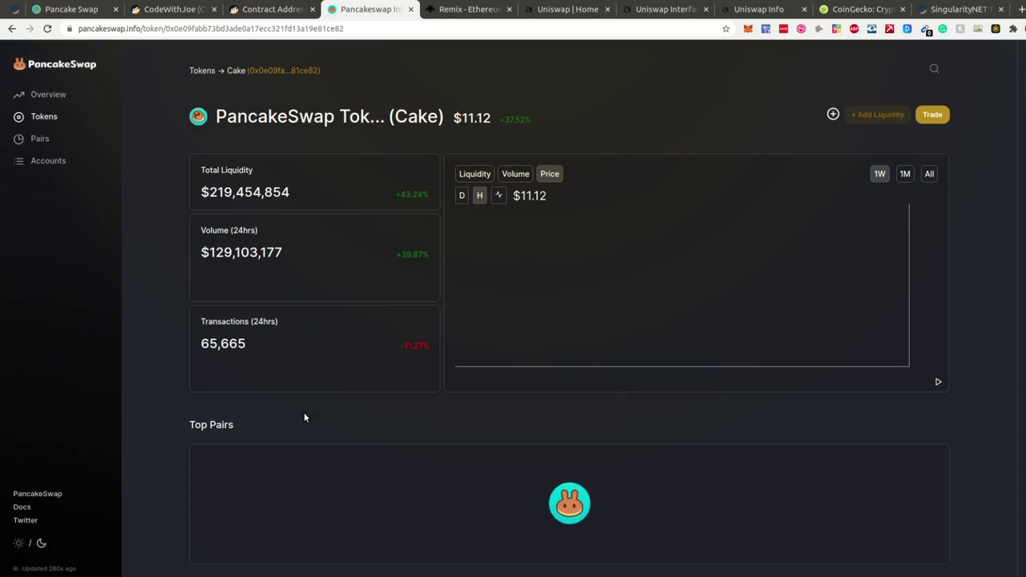
{"action": "scroll", "coordinate": [304, 417], "scroll_direction": "down", "scroll_amount": 3}
{"action": "scroll", "coordinate": [278, 212], "scroll_direction": "up", "scroll_amount": 4}
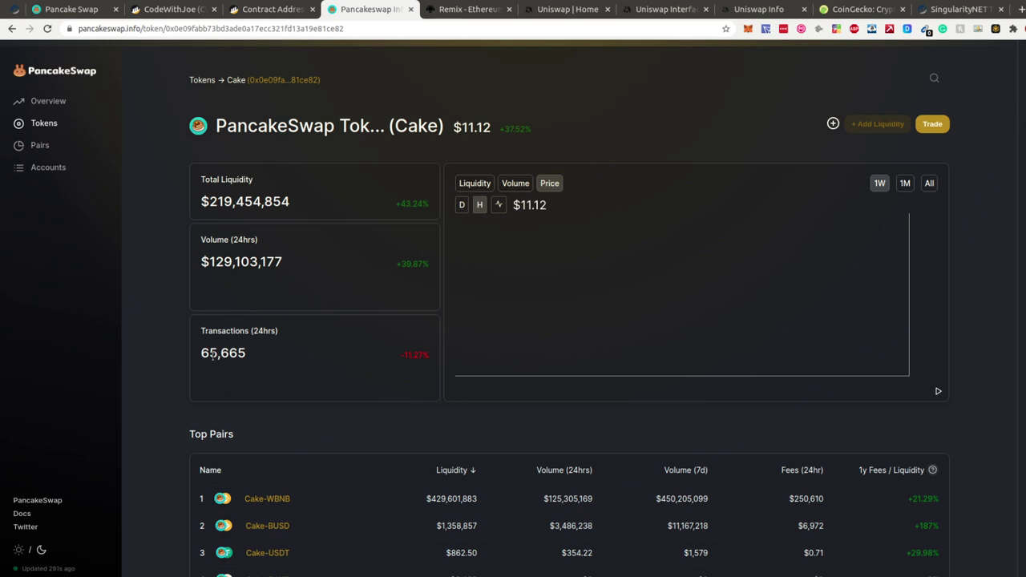
{"action": "scroll", "coordinate": [170, 277], "scroll_direction": "down", "scroll_amount": 3}
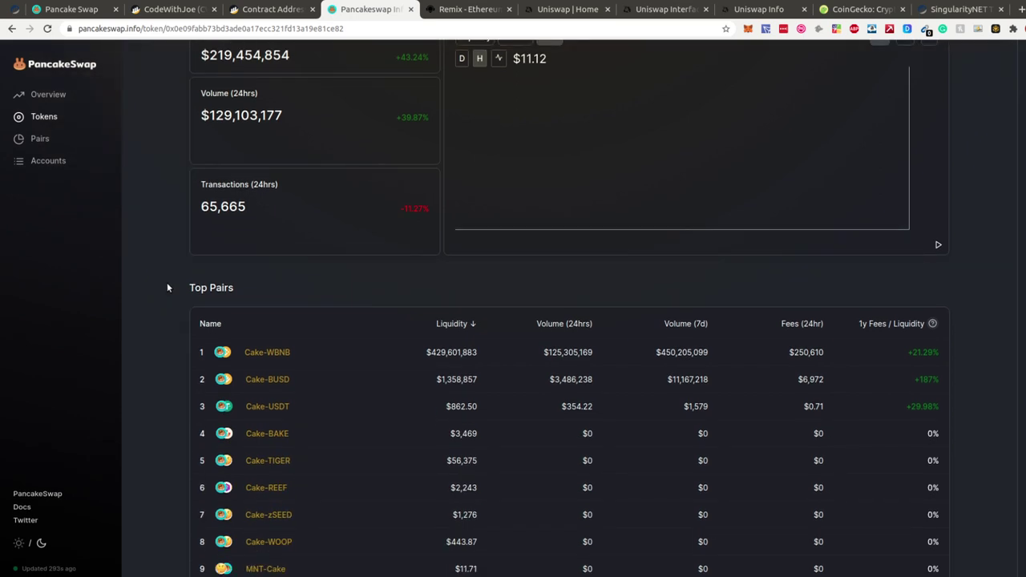
{"action": "scroll", "coordinate": [170, 309], "scroll_direction": "down", "scroll_amount": 4}
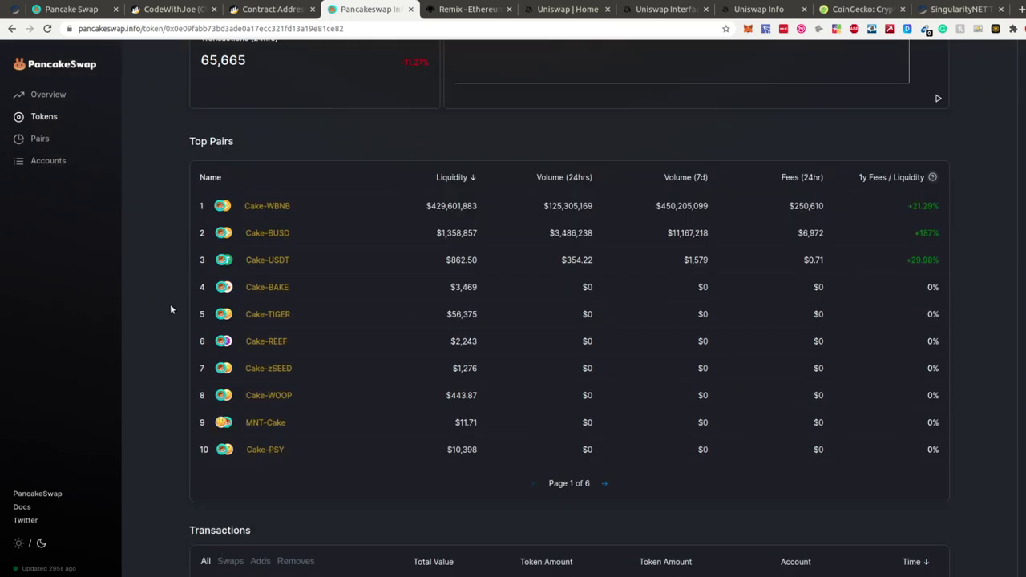
{"action": "scroll", "coordinate": [170, 309], "scroll_direction": "up", "scroll_amount": 3}
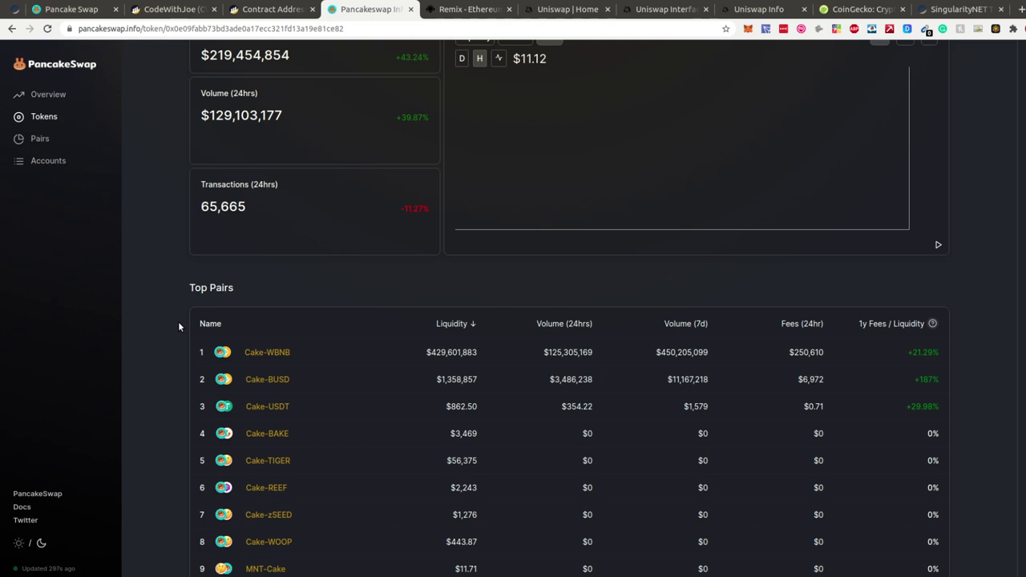
{"action": "scroll", "coordinate": [179, 324], "scroll_direction": "up", "scroll_amount": 1}
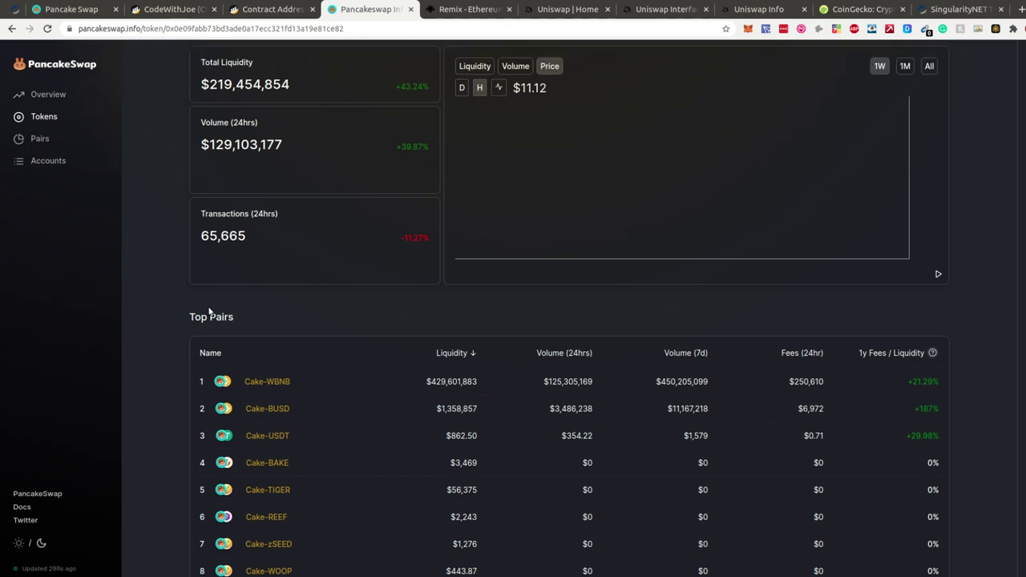
{"action": "scroll", "coordinate": [193, 215], "scroll_direction": "up", "scroll_amount": 3}
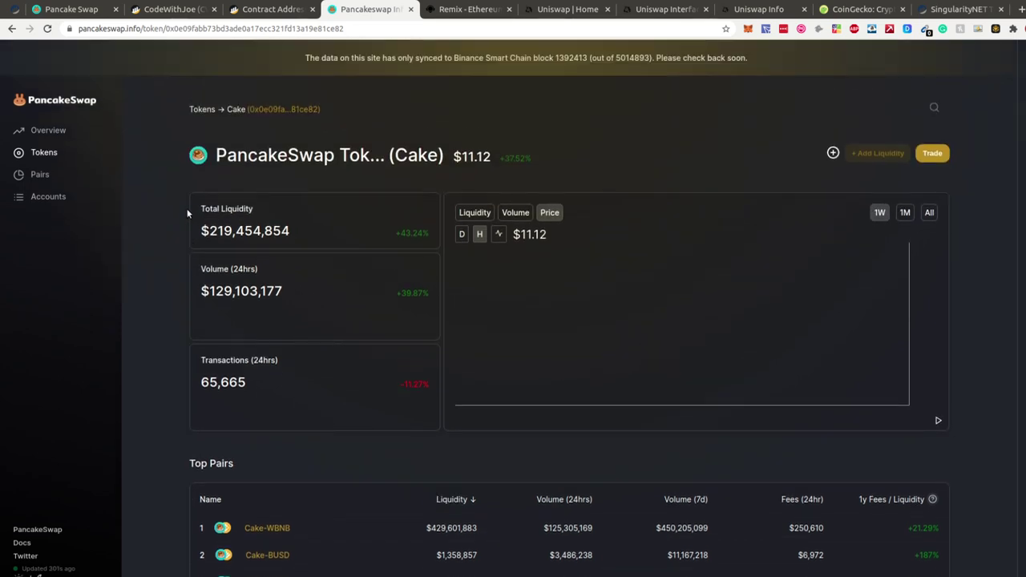
{"action": "scroll", "coordinate": [187, 214], "scroll_direction": "down", "scroll_amount": 2}
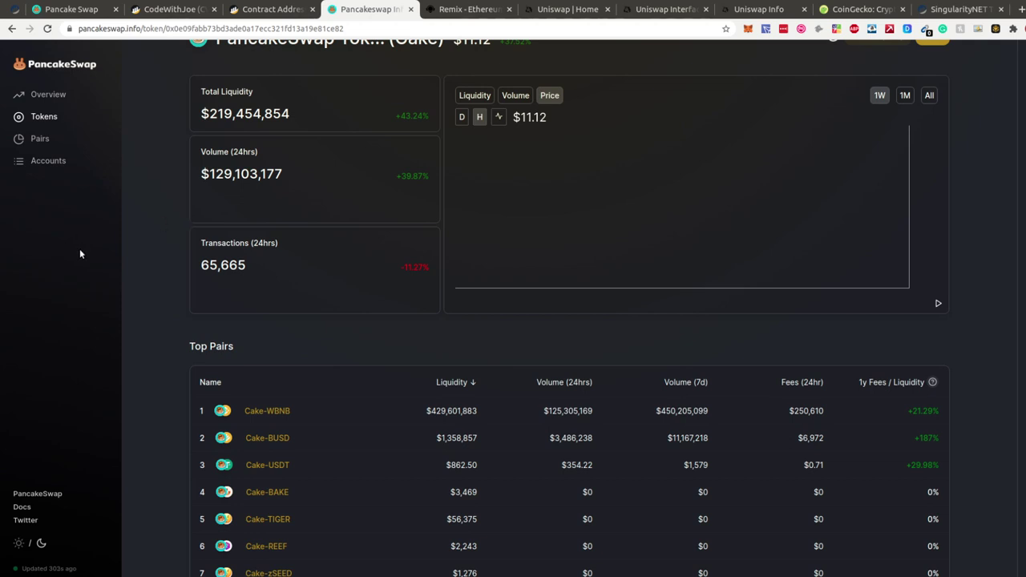
{"action": "scroll", "coordinate": [162, 269], "scroll_direction": "up", "scroll_amount": 2}
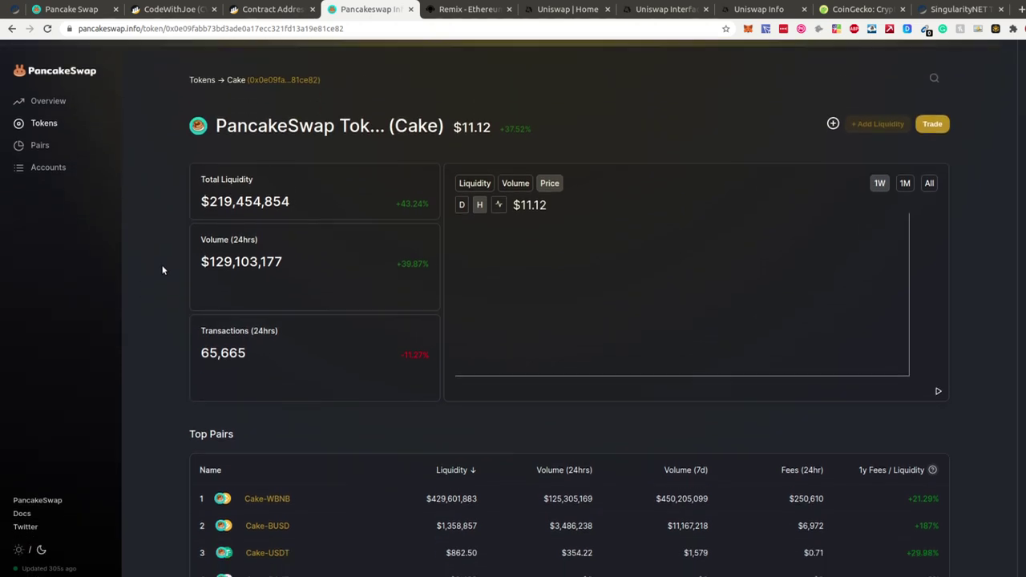
{"action": "scroll", "coordinate": [162, 270], "scroll_direction": "up", "scroll_amount": 1}
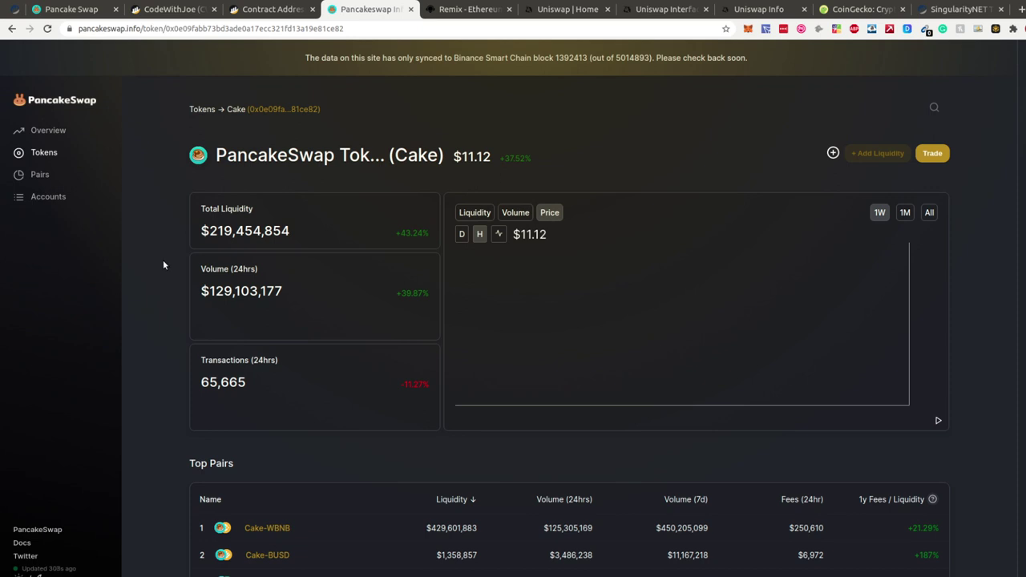
{"action": "scroll", "coordinate": [166, 260], "scroll_direction": "down", "scroll_amount": 2}
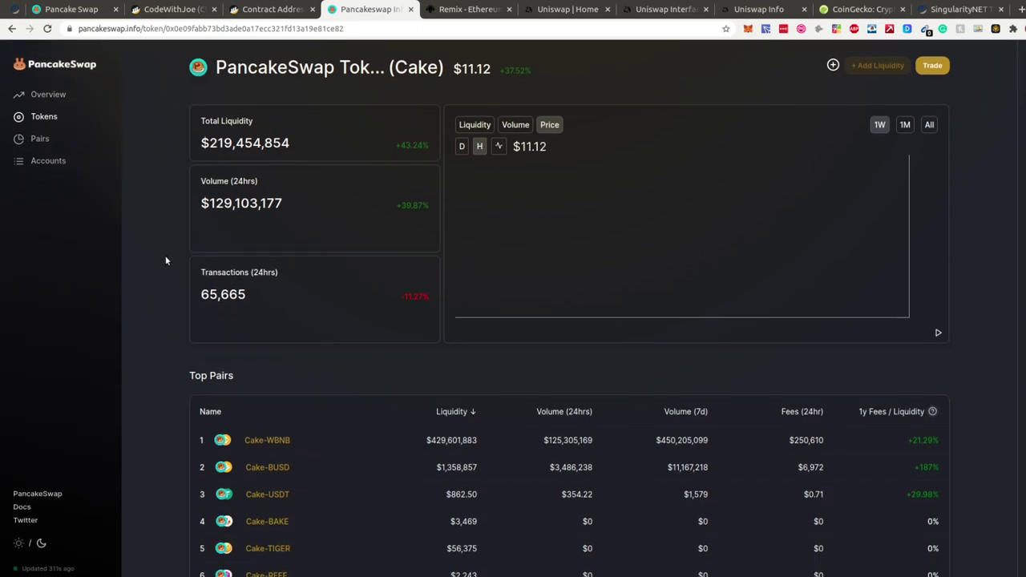
{"action": "scroll", "coordinate": [166, 260], "scroll_direction": "down", "scroll_amount": 3}
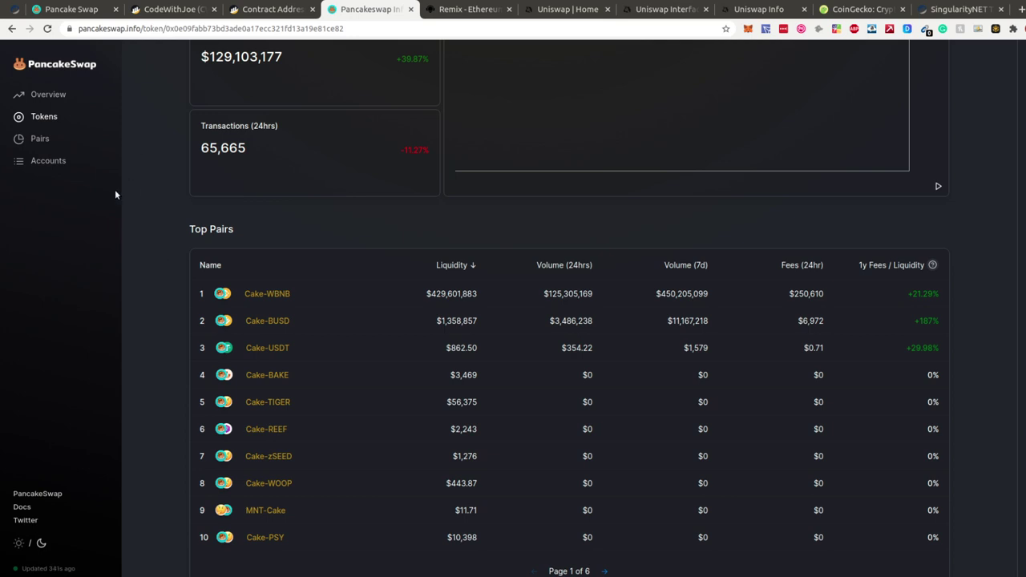
{"action": "scroll", "coordinate": [139, 203], "scroll_direction": "up", "scroll_amount": 3}
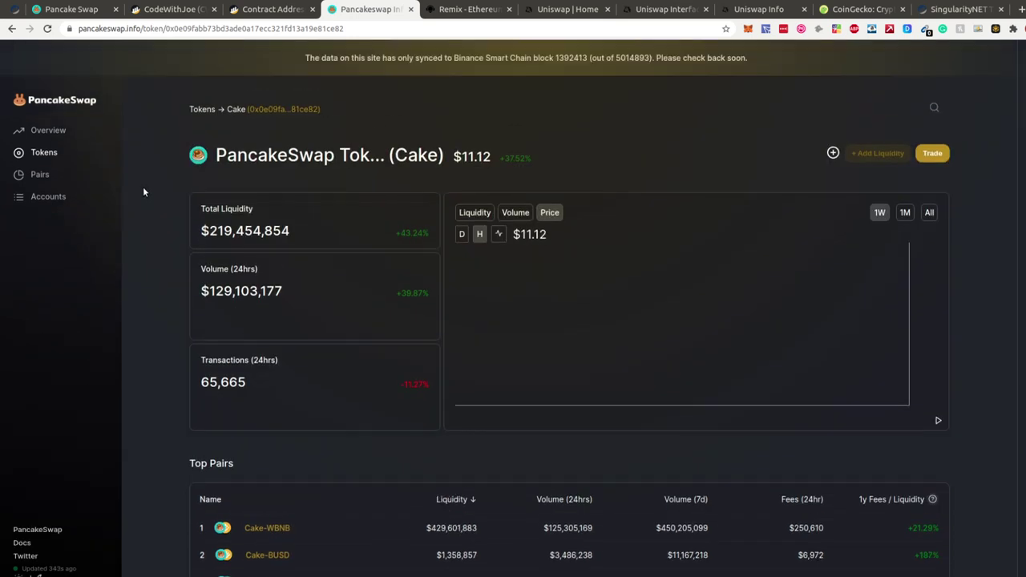